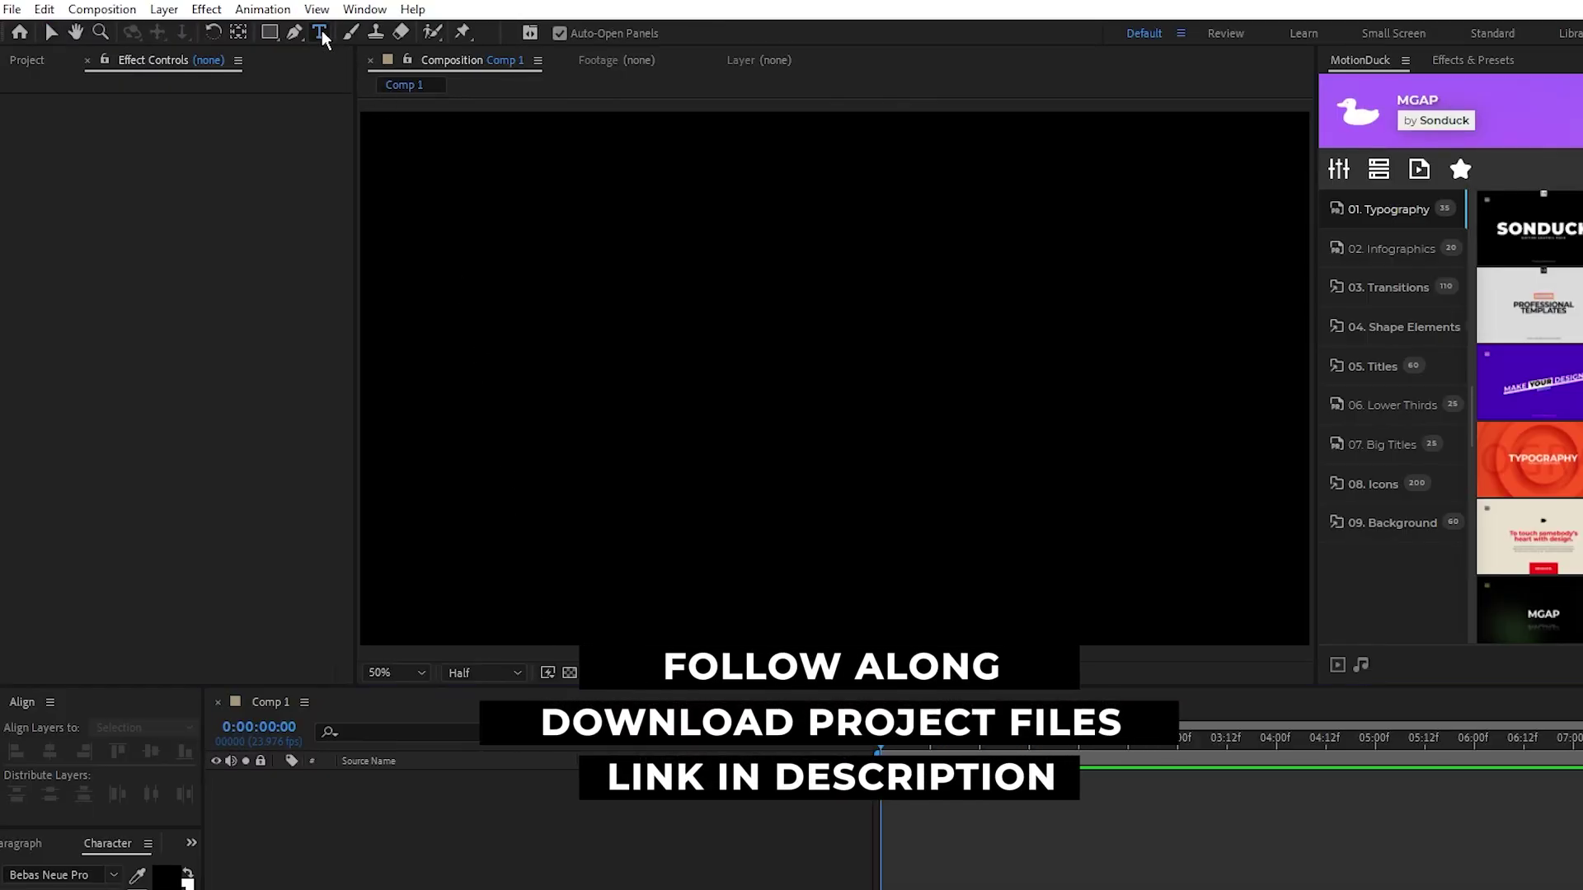
Step: Set the text to Bebas Neue Pro Bold at 200 px, with a white stroke and no fill
drag(126, 716, 122, 655)
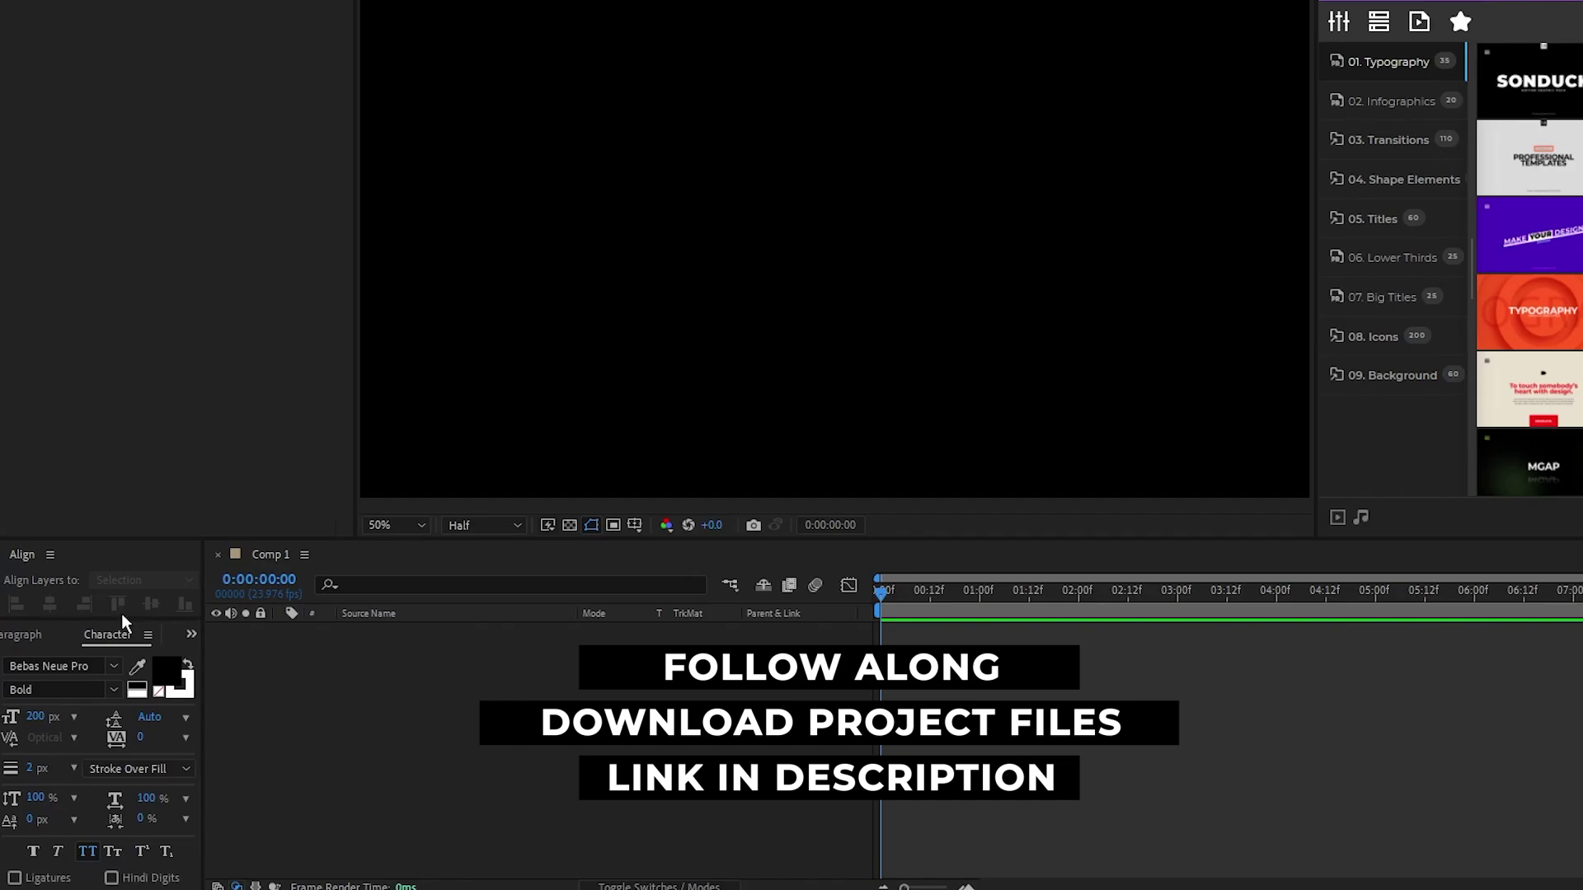
click(114, 665)
click(111, 665)
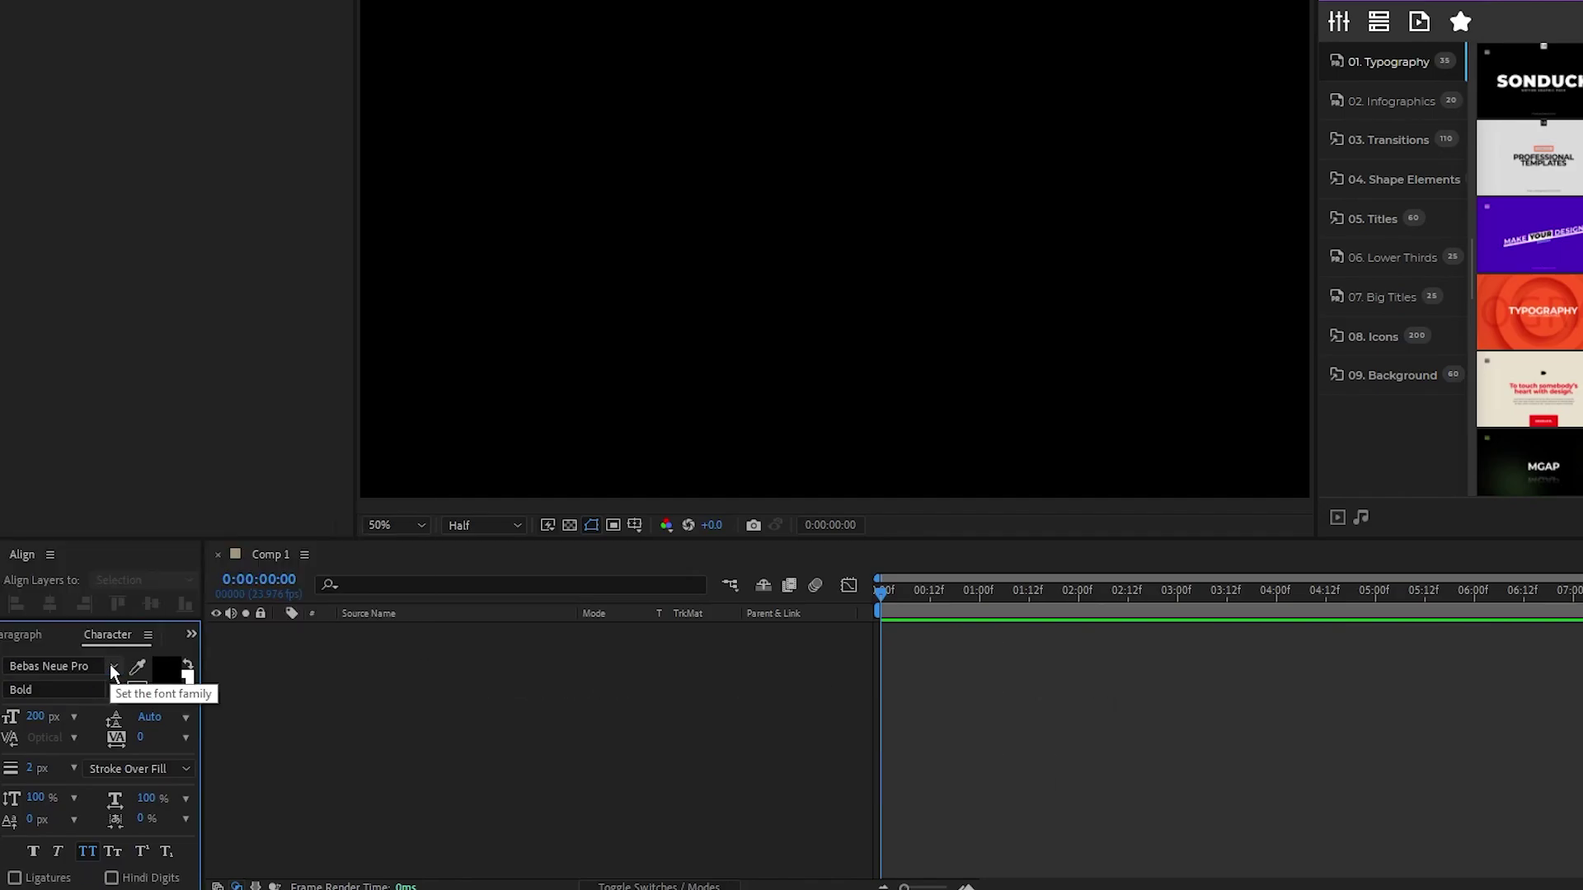
click(45, 717)
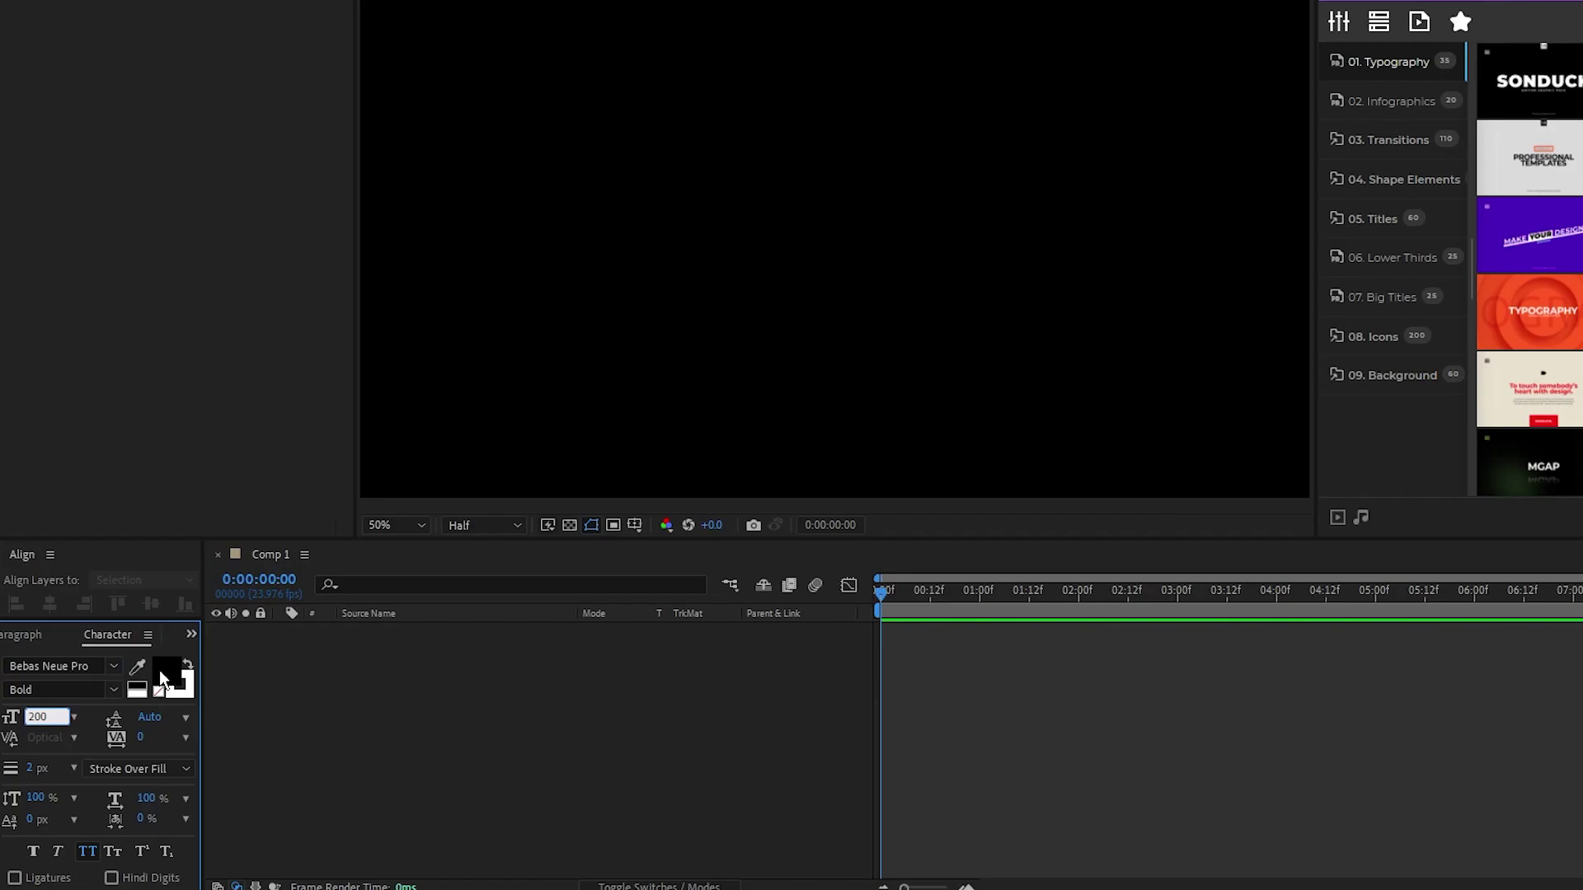
click(160, 671)
click(632, 55)
click(188, 664)
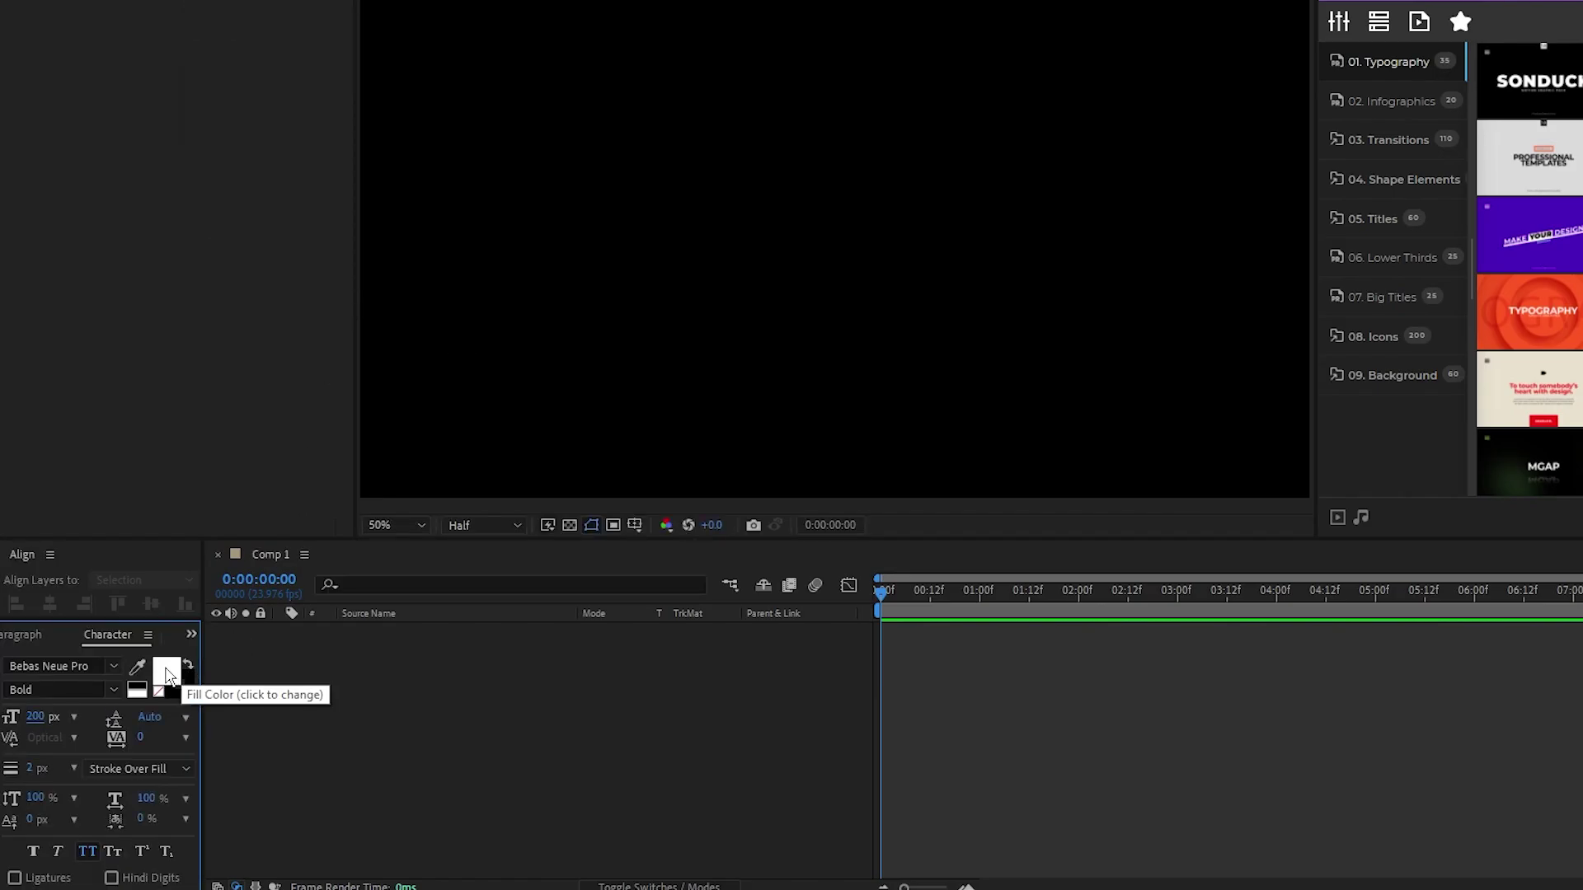
click(167, 674)
click(674, 33)
click(37, 768)
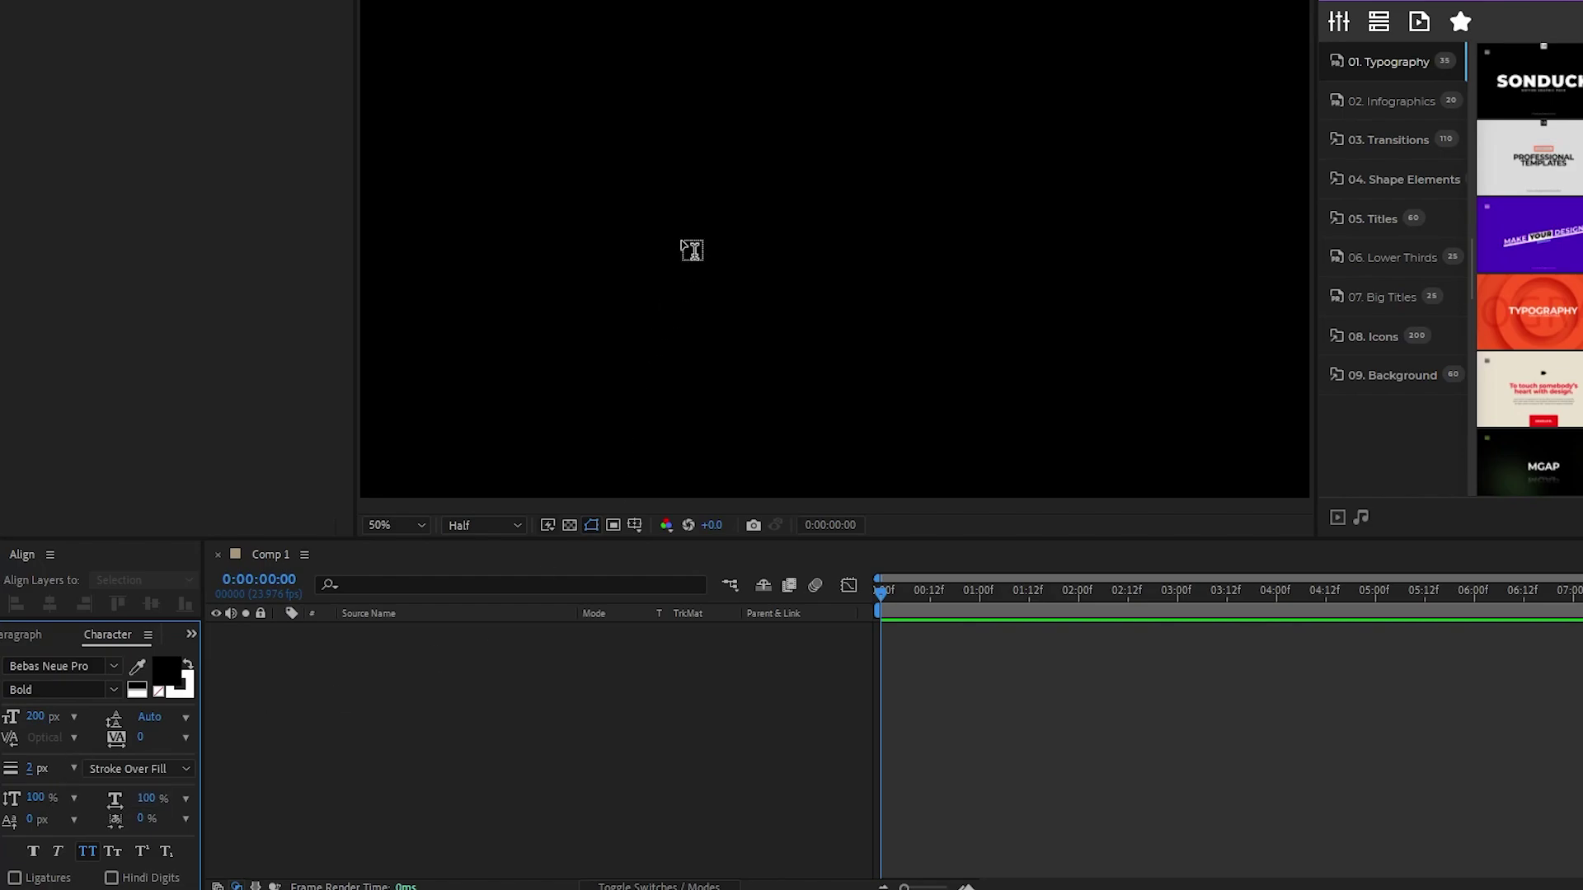
Step: Type 'motion' in Comp 1 and centre it with Align
click(687, 246)
text(motion)
key(Escape)
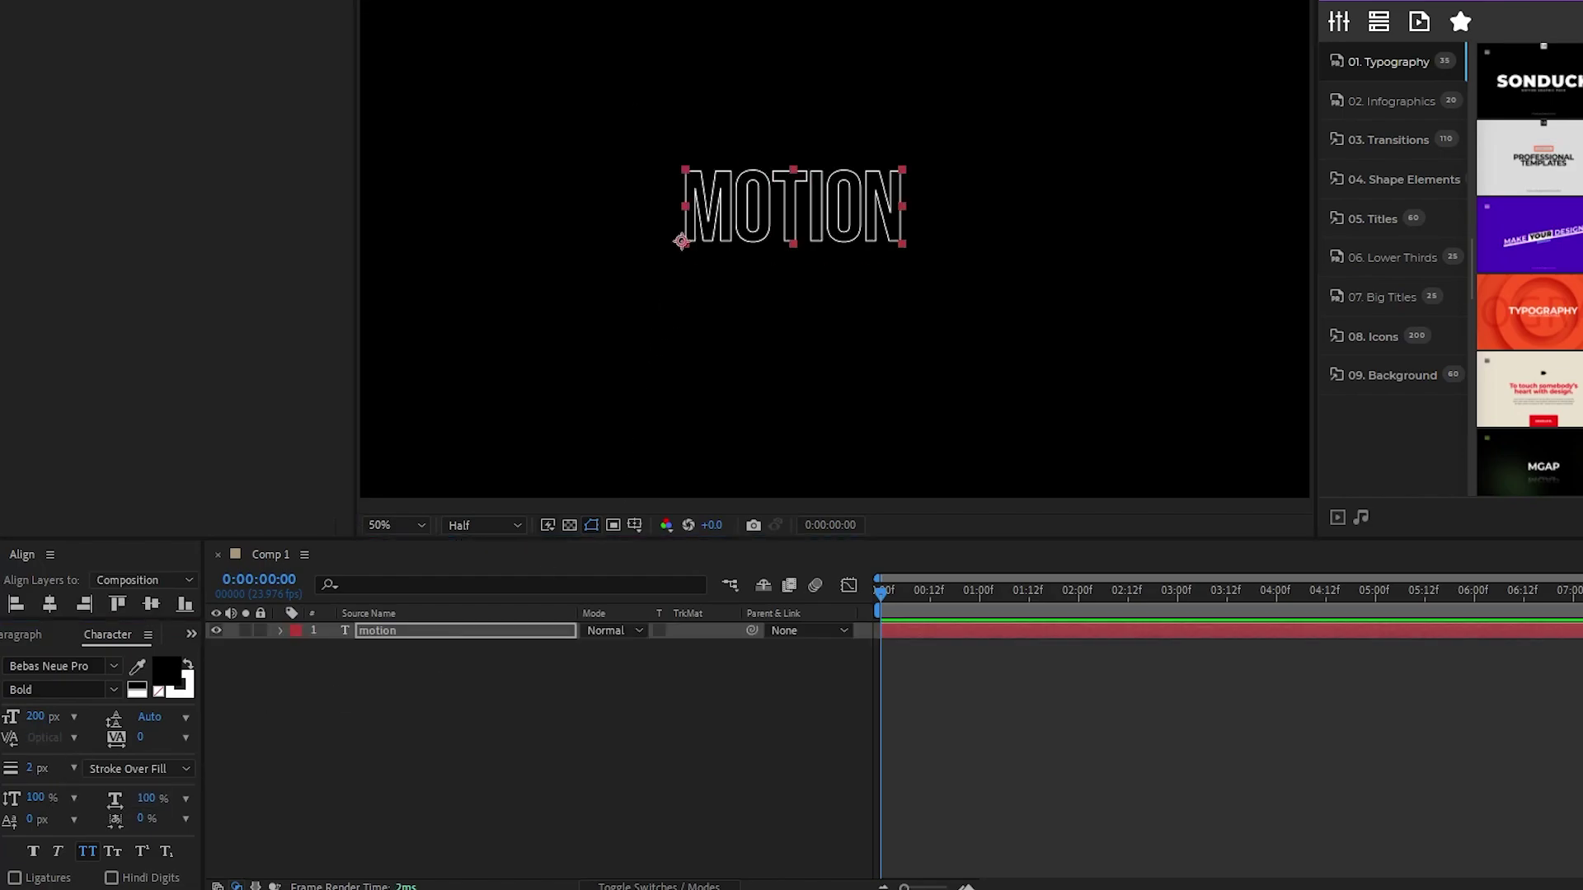
click(764, 249)
click(151, 604)
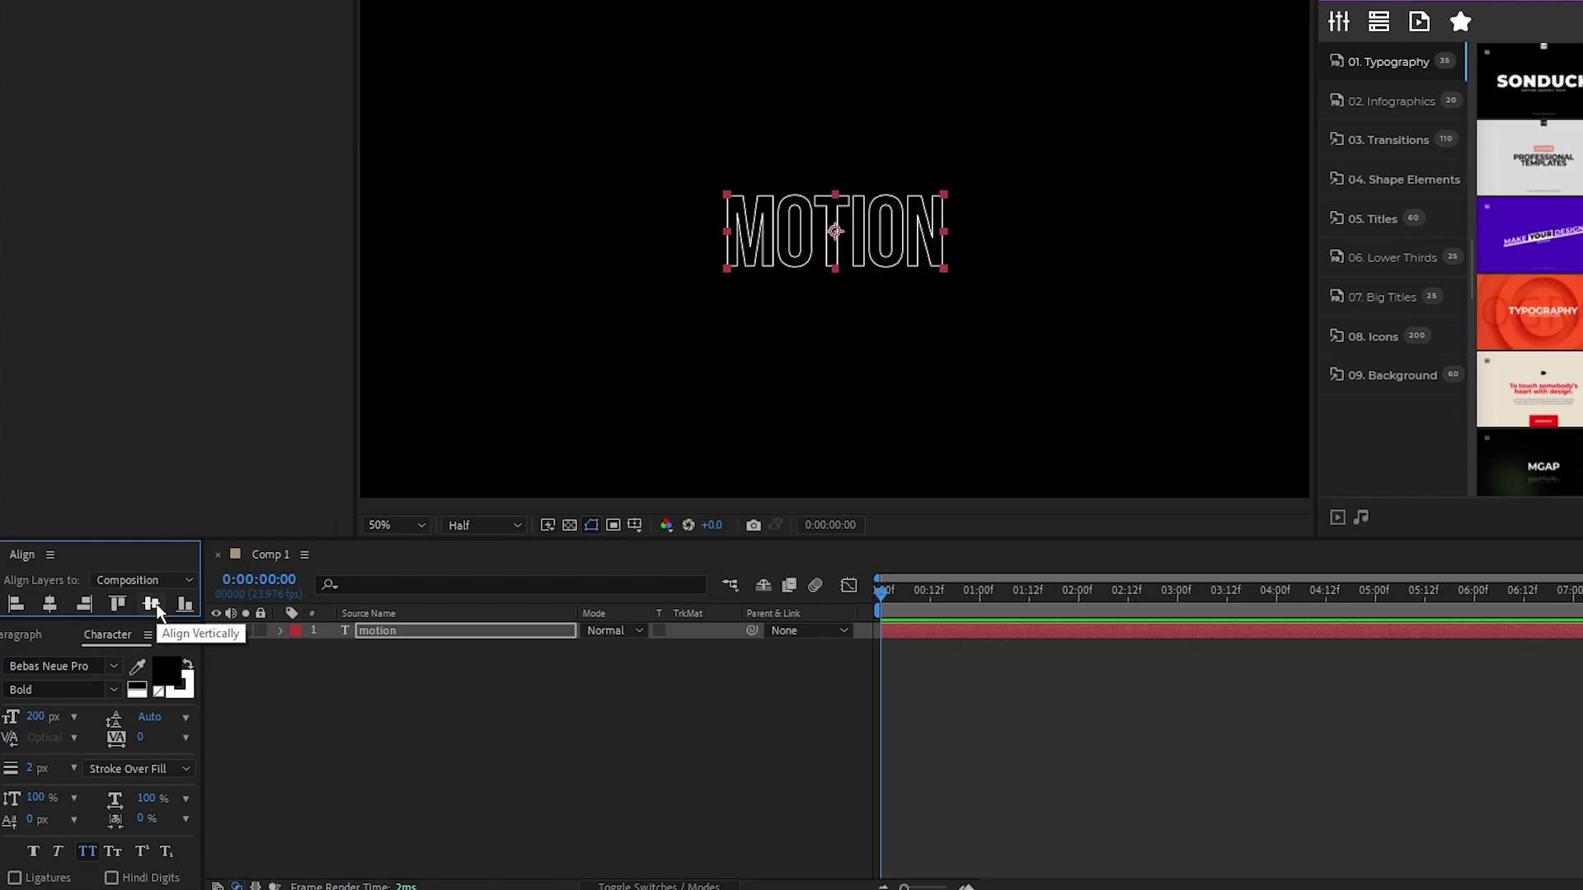
Step: Pre-compose the motion layer into a composition named 'Text 1'
right_click(384, 635)
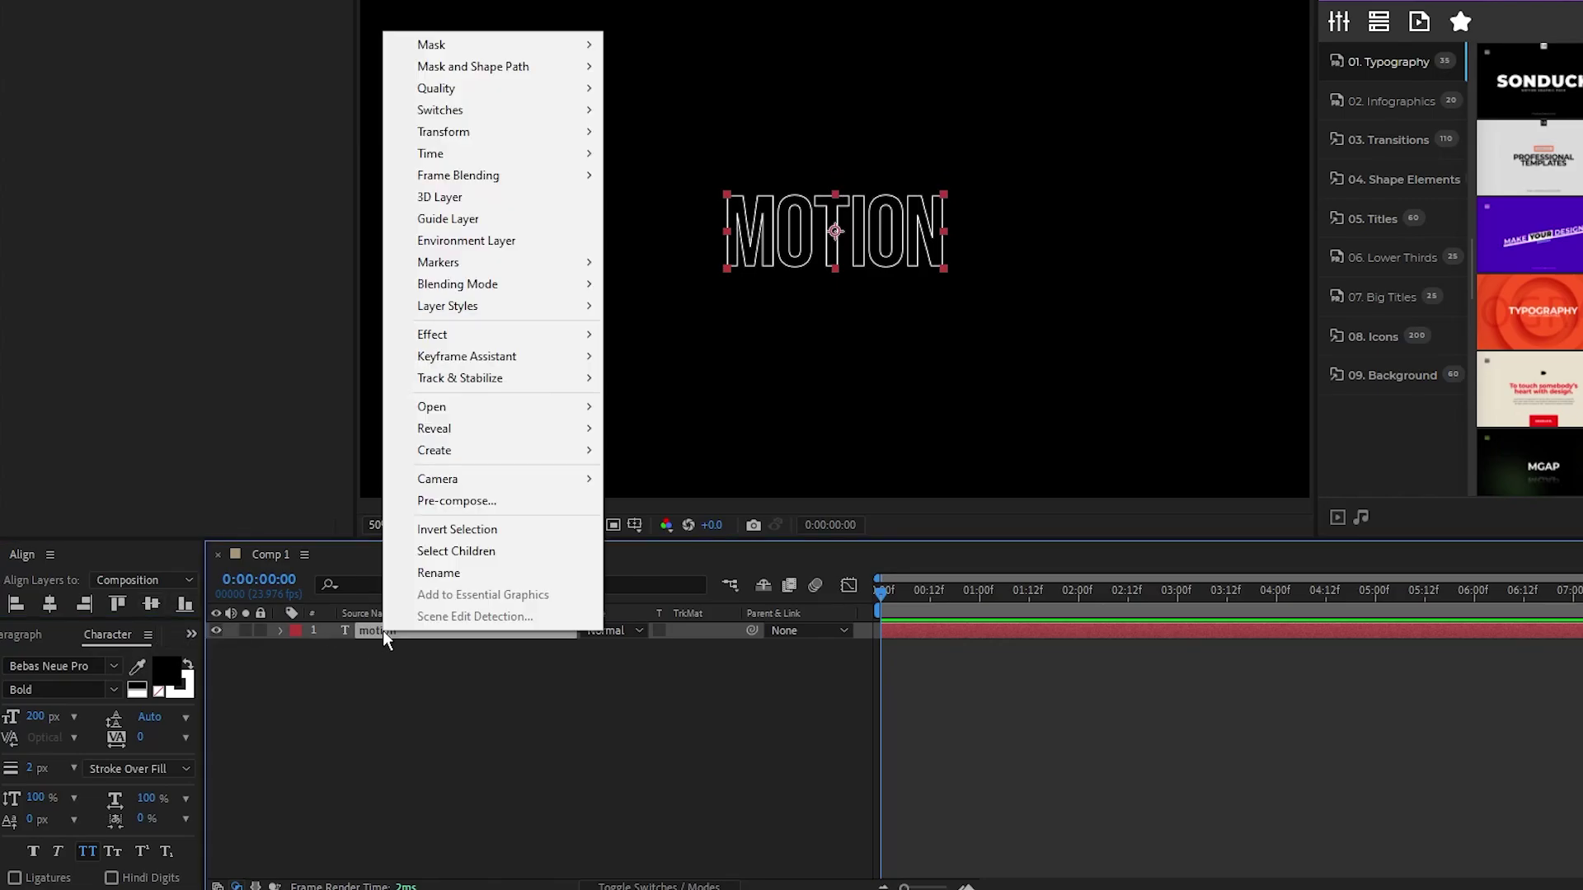
click(500, 501)
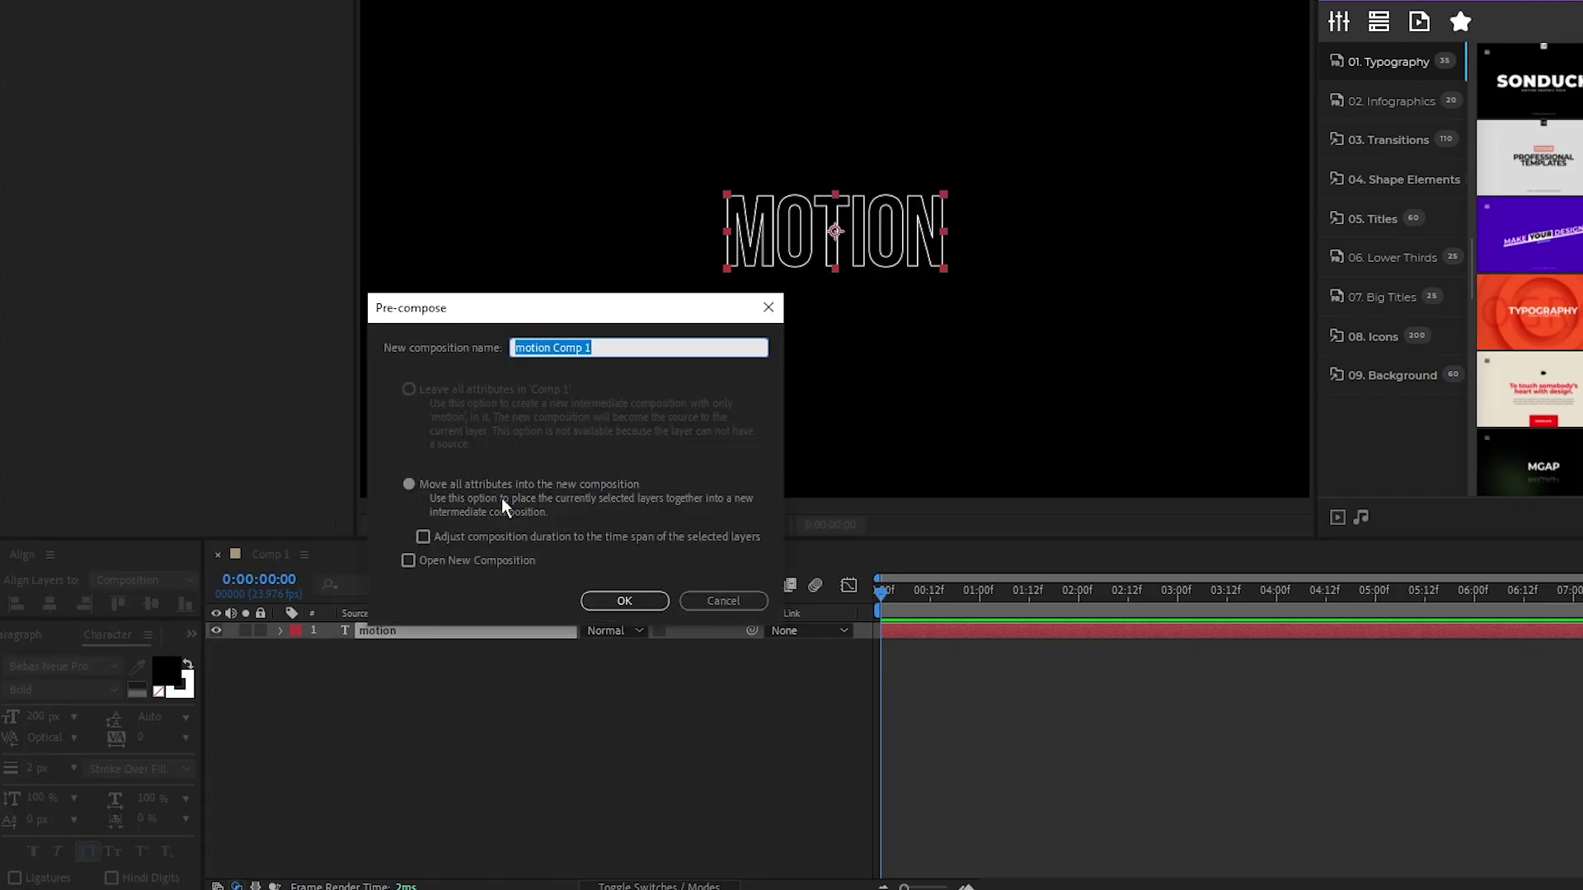
text(Text 1)
click(614, 604)
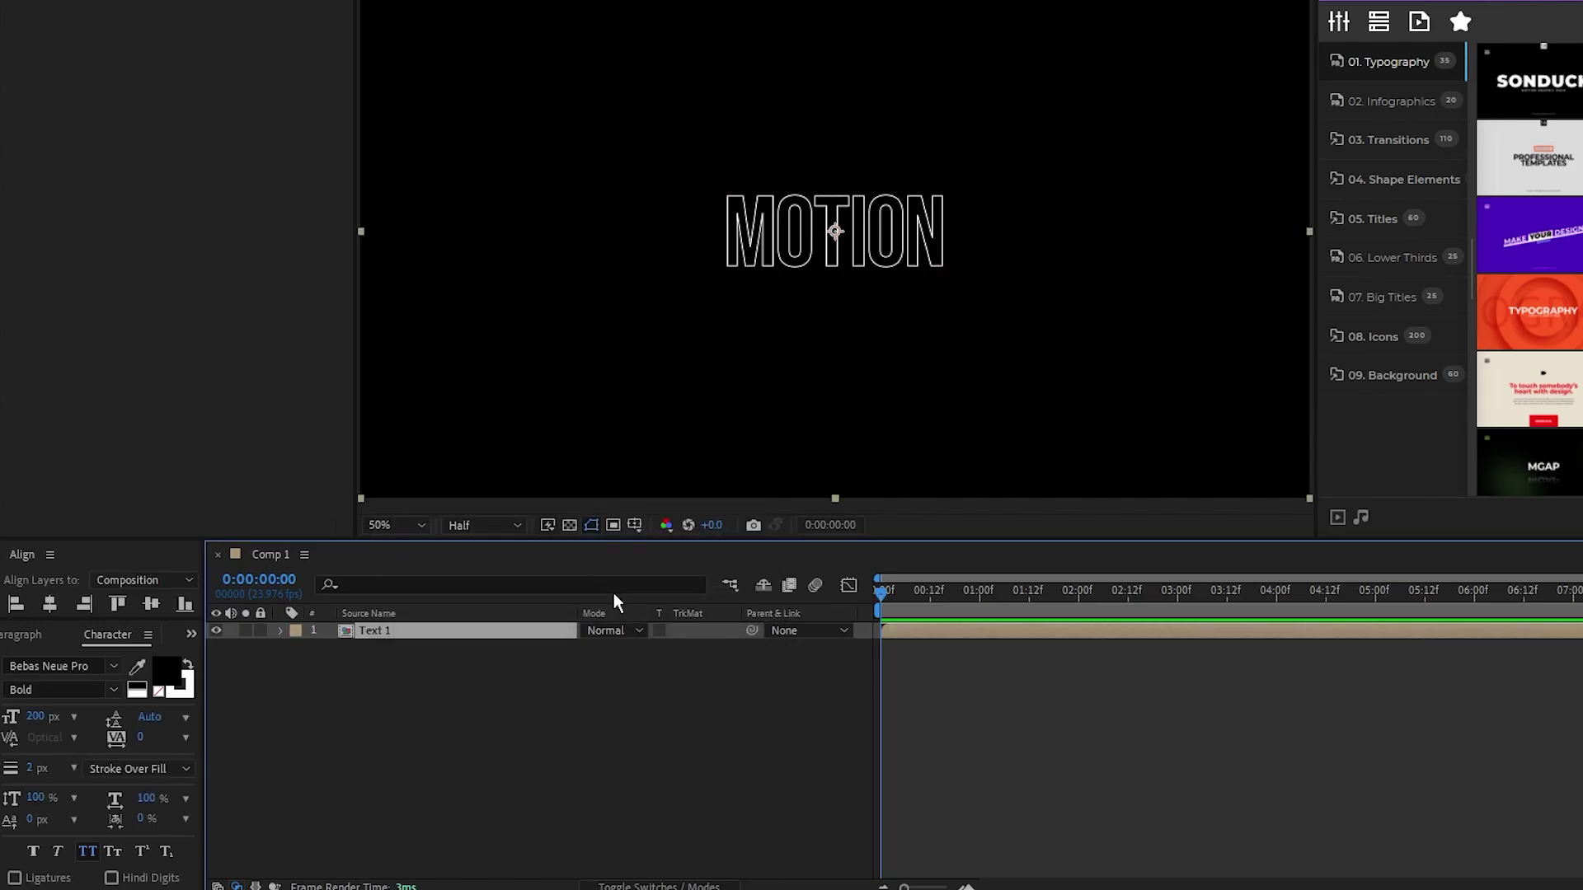
Step: In the Text 1 composition settings, set the width to 500 px
double_click(386, 632)
click(101, 9)
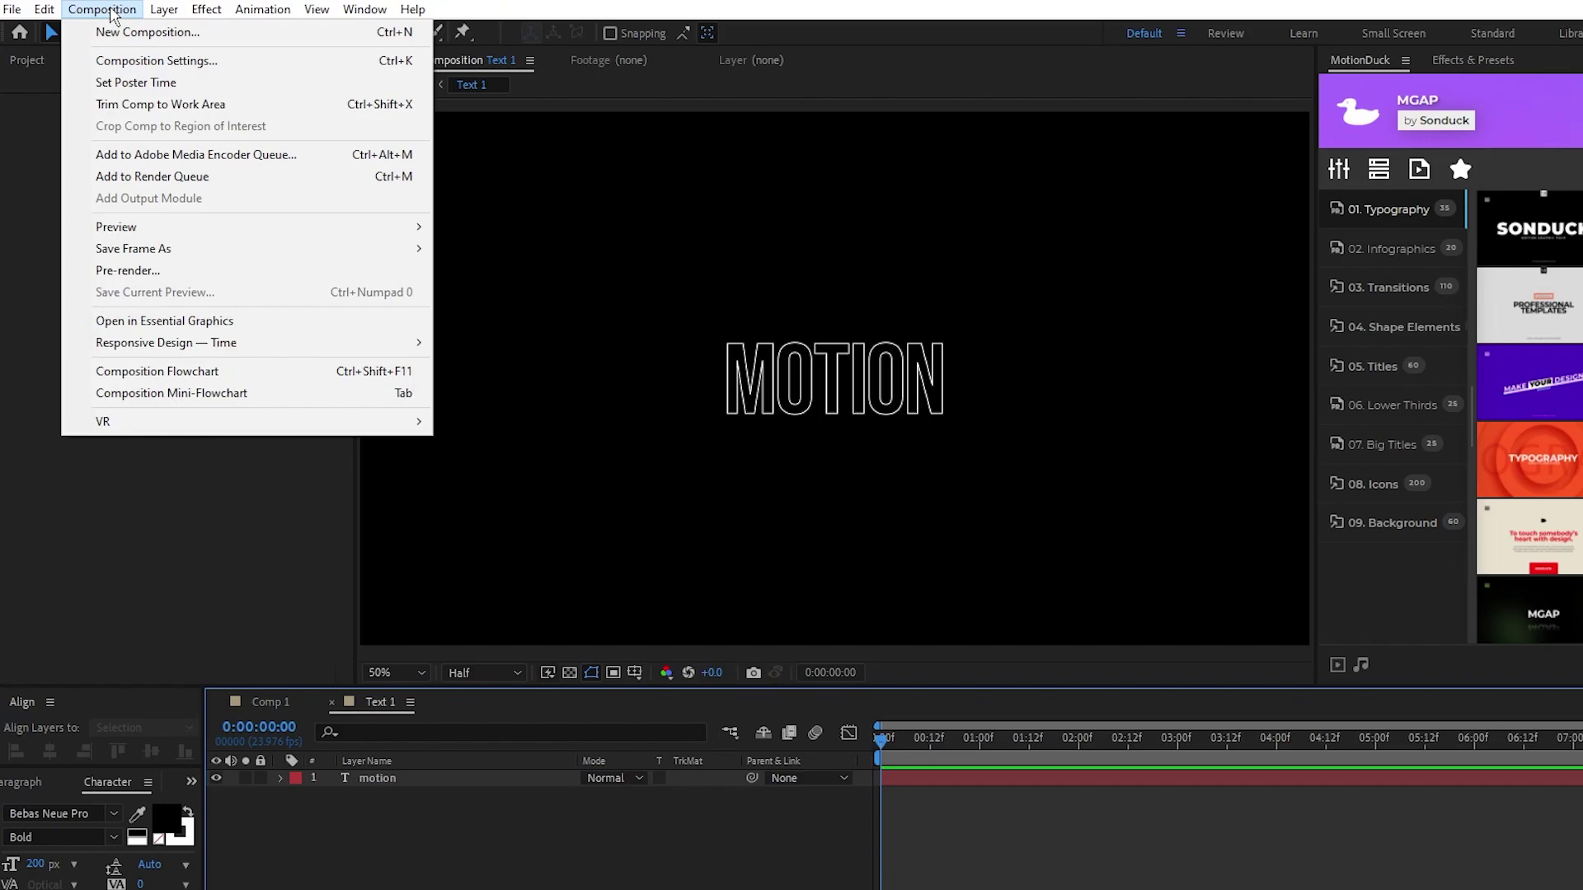
click(139, 63)
drag(486, 483, 241, 254)
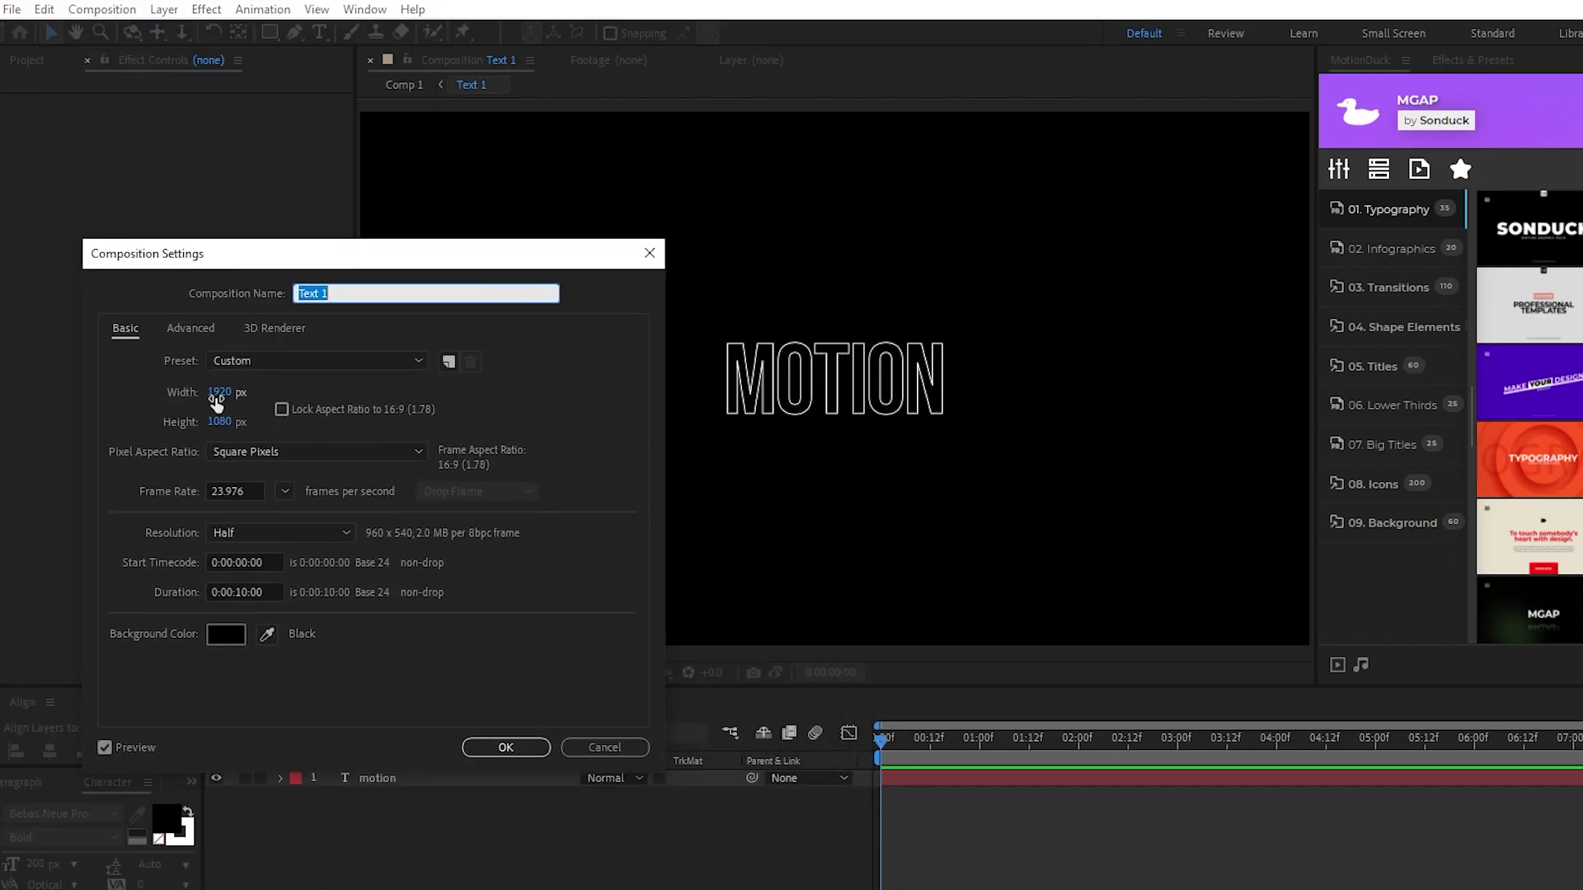
click(216, 393)
text(500)
Step: Set the Text 1 height to 200 px and apply the 500×200 size
click(231, 422)
text(300)
click(512, 385)
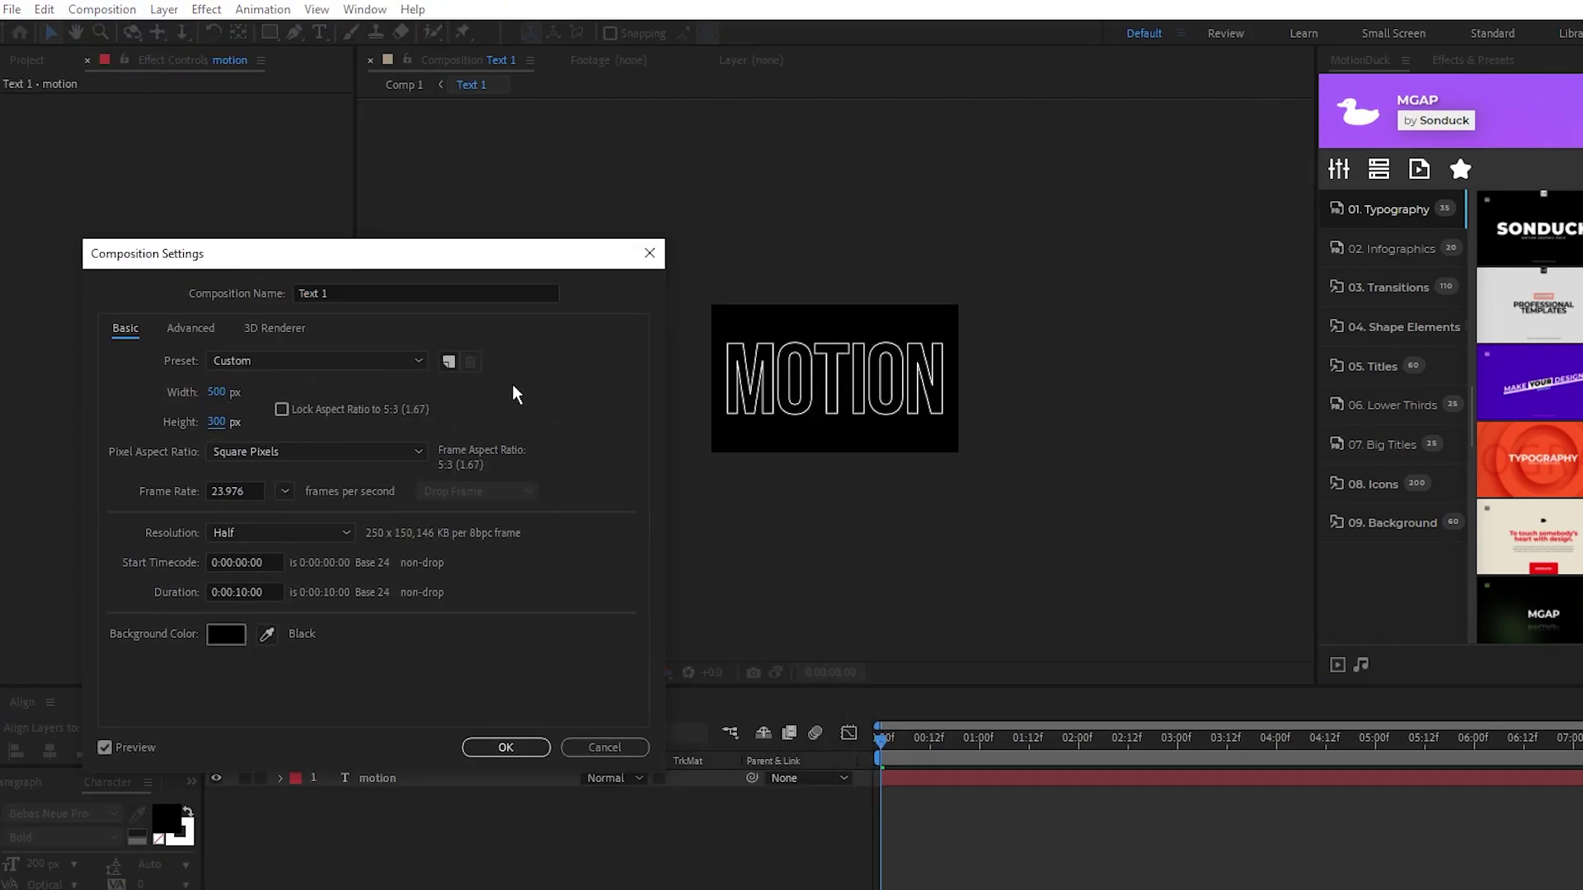
click(217, 423)
text(250)
click(517, 396)
click(218, 423)
text(200)
click(565, 442)
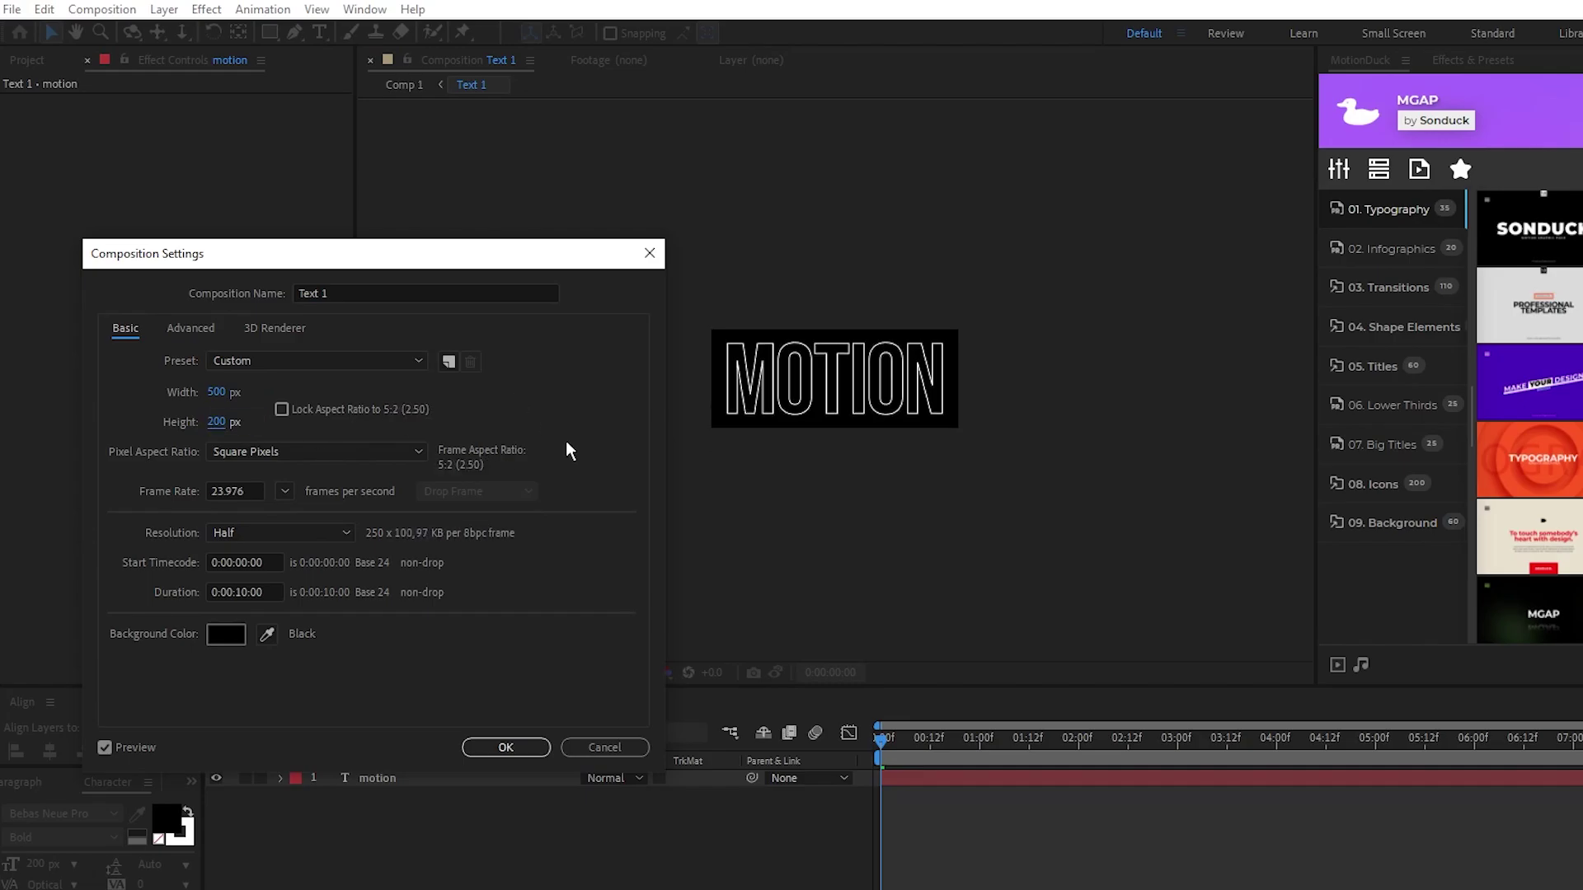
click(508, 748)
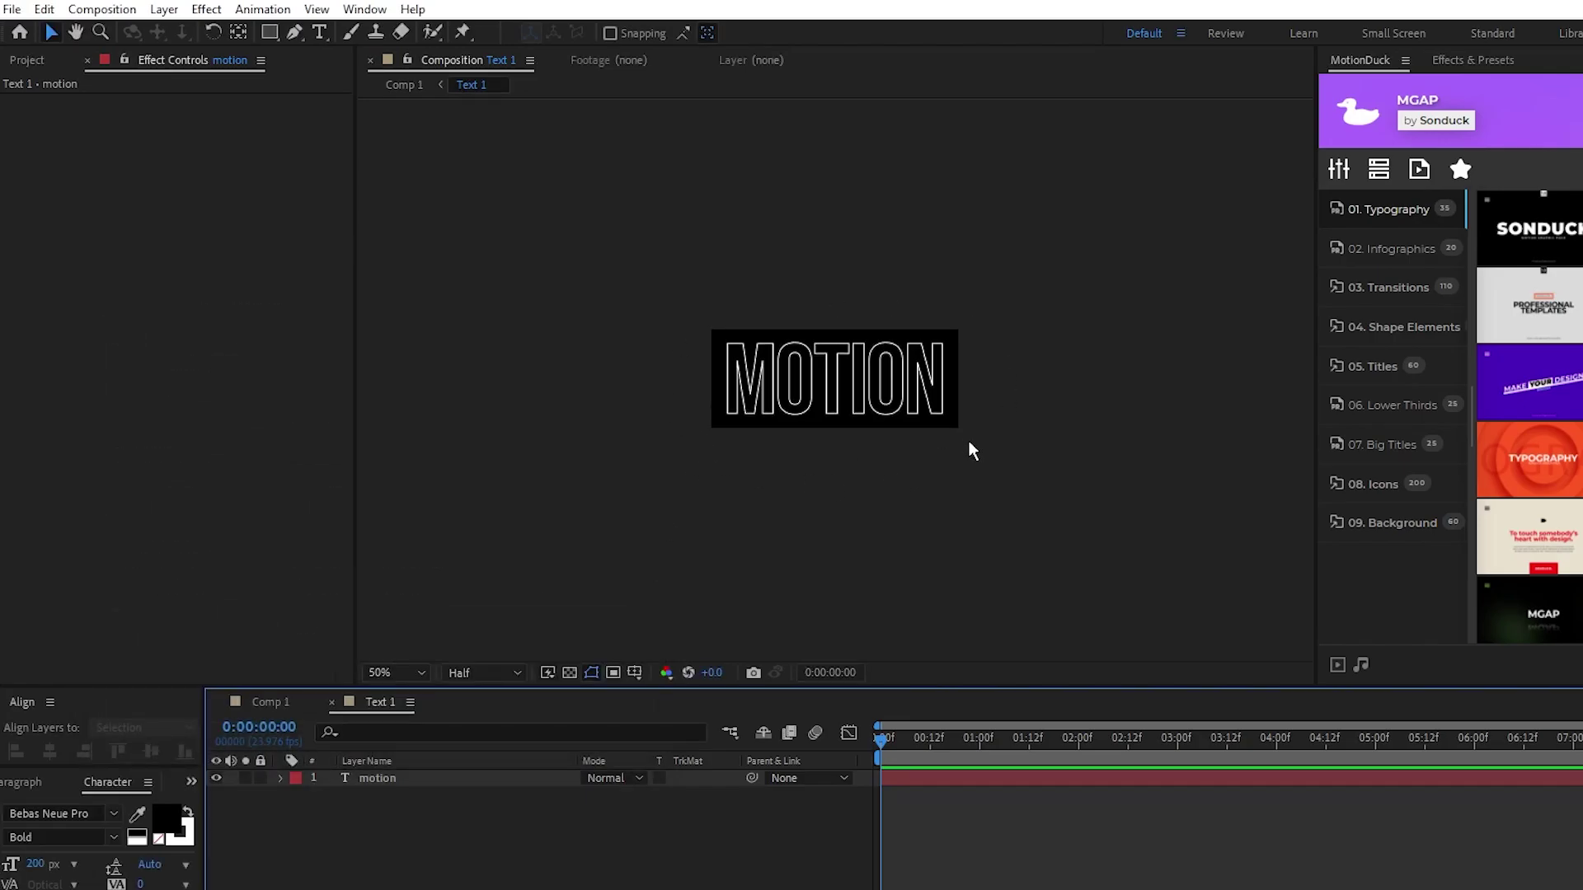
Step: Back in Comp 1, type 'design' and centre it horizontally and vertically
click(276, 702)
click(399, 842)
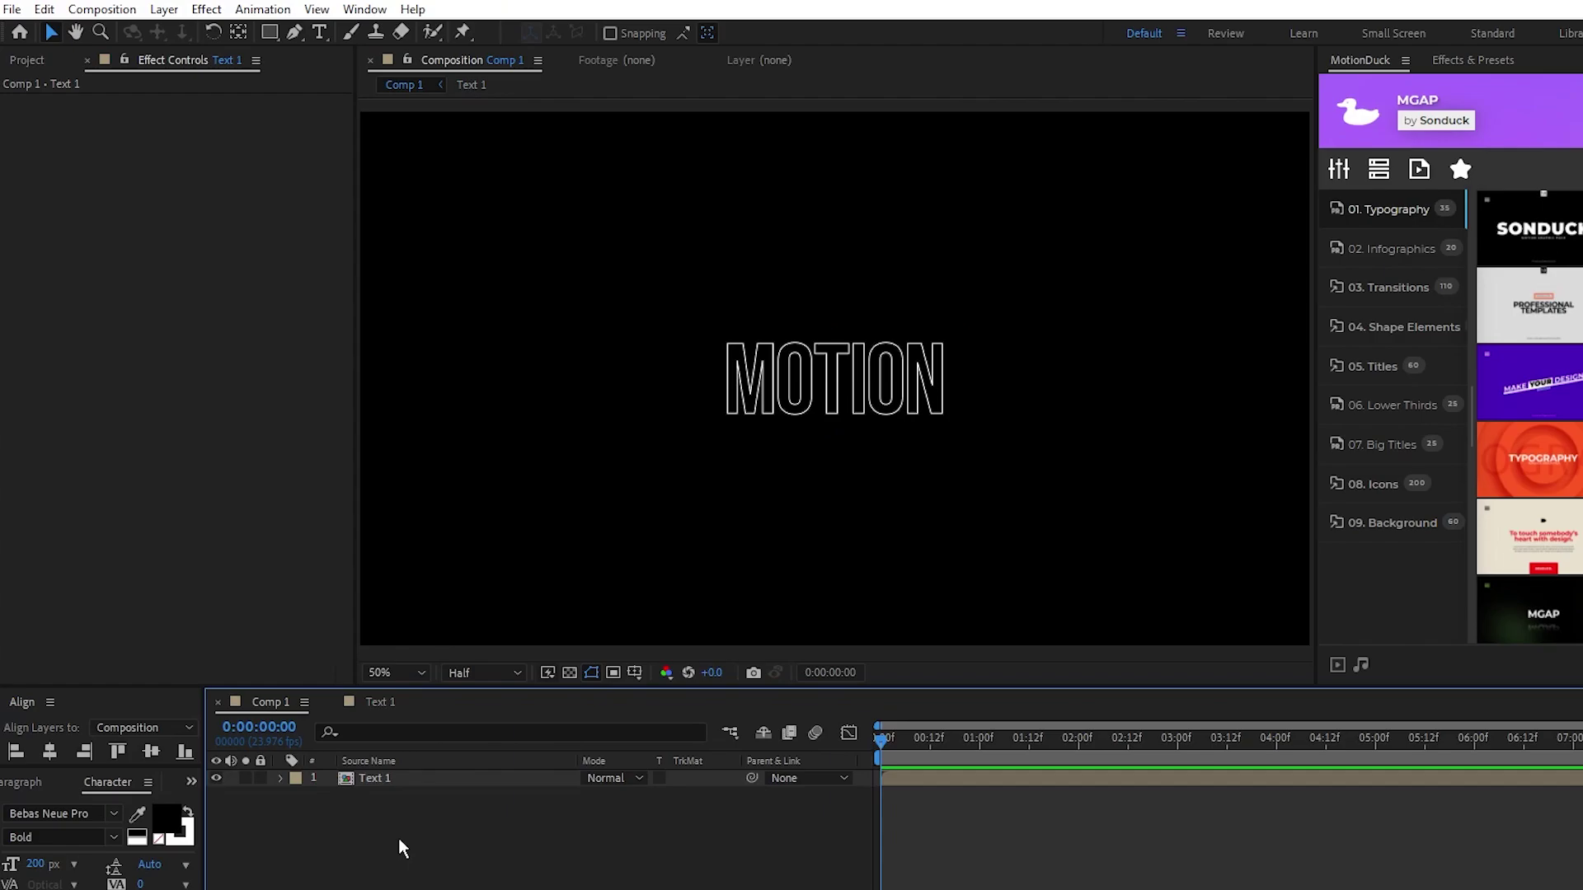
key(ctrl+t)
click(529, 526)
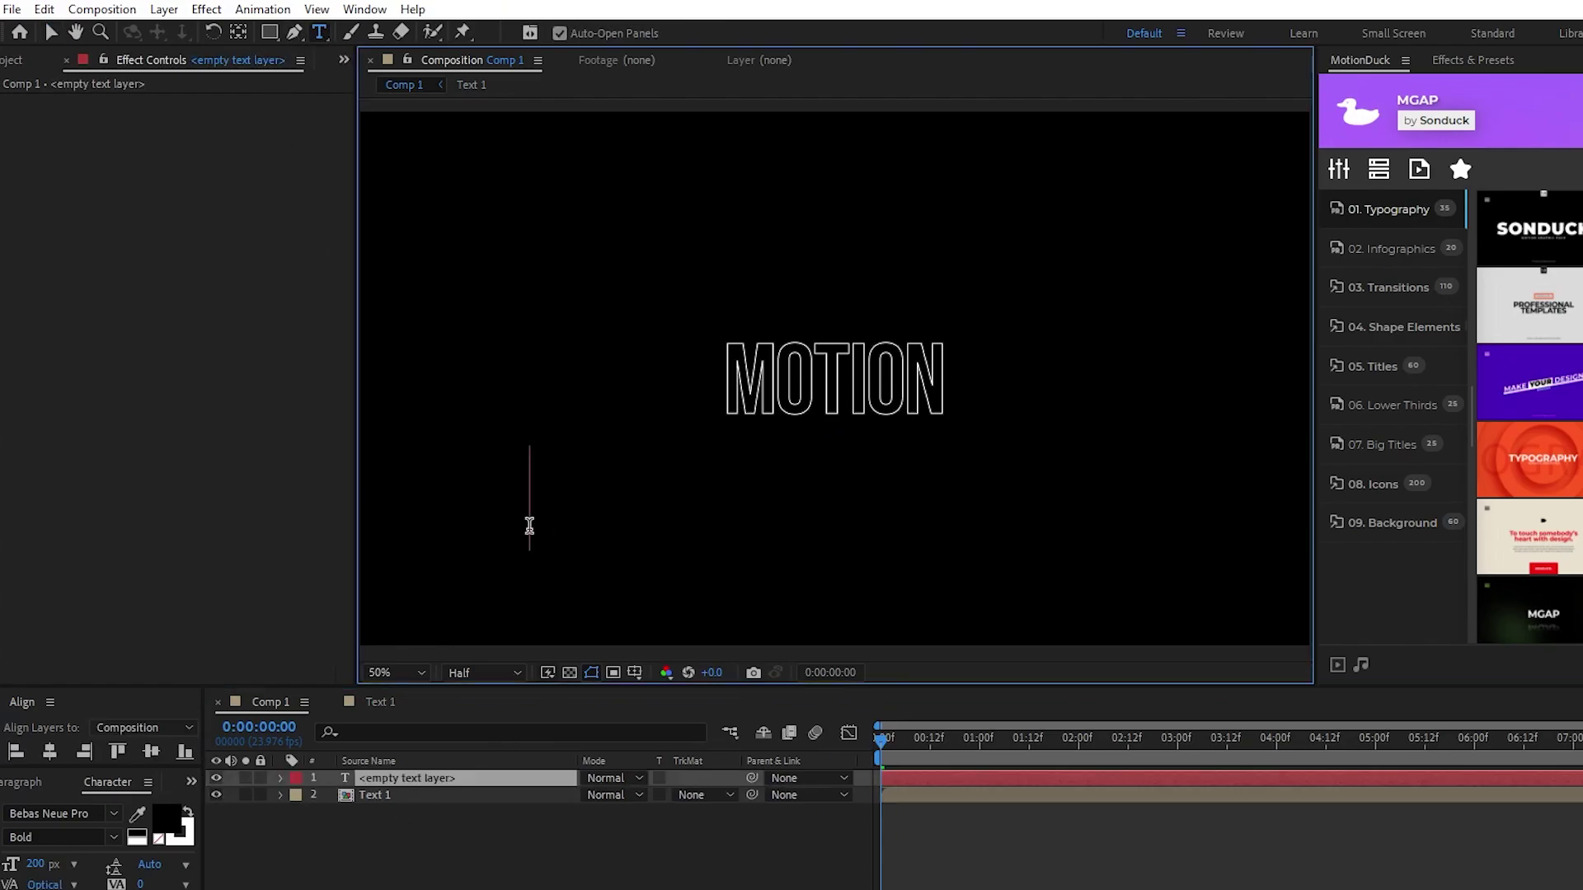
text(design)
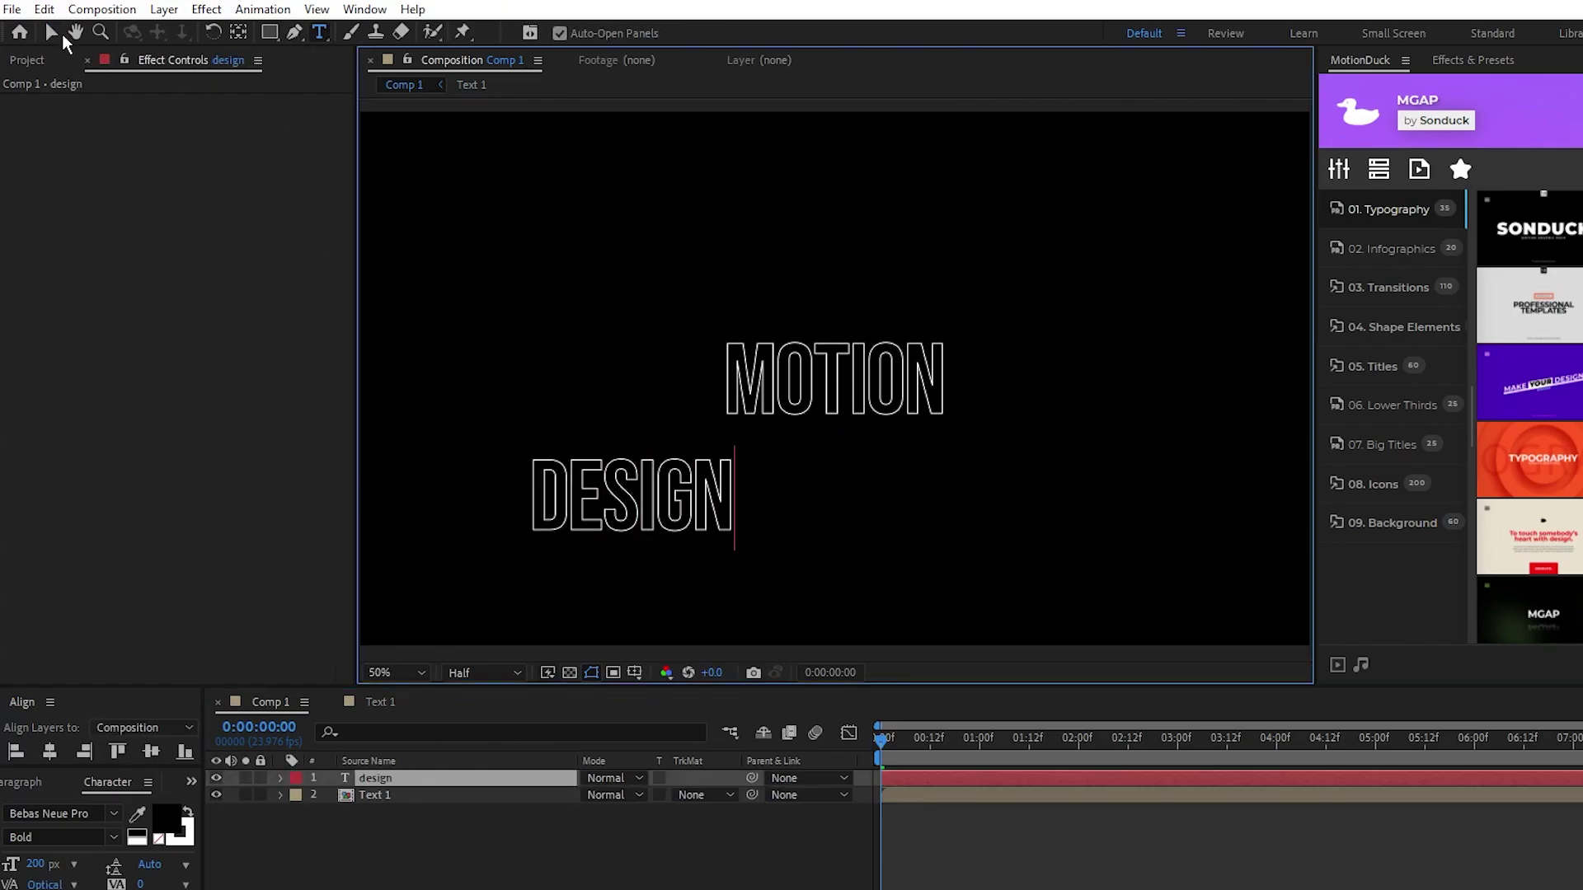
click(52, 33)
click(49, 751)
click(156, 752)
Step: Pre-compose the design layer into a composition named 'Text 2'
right_click(383, 779)
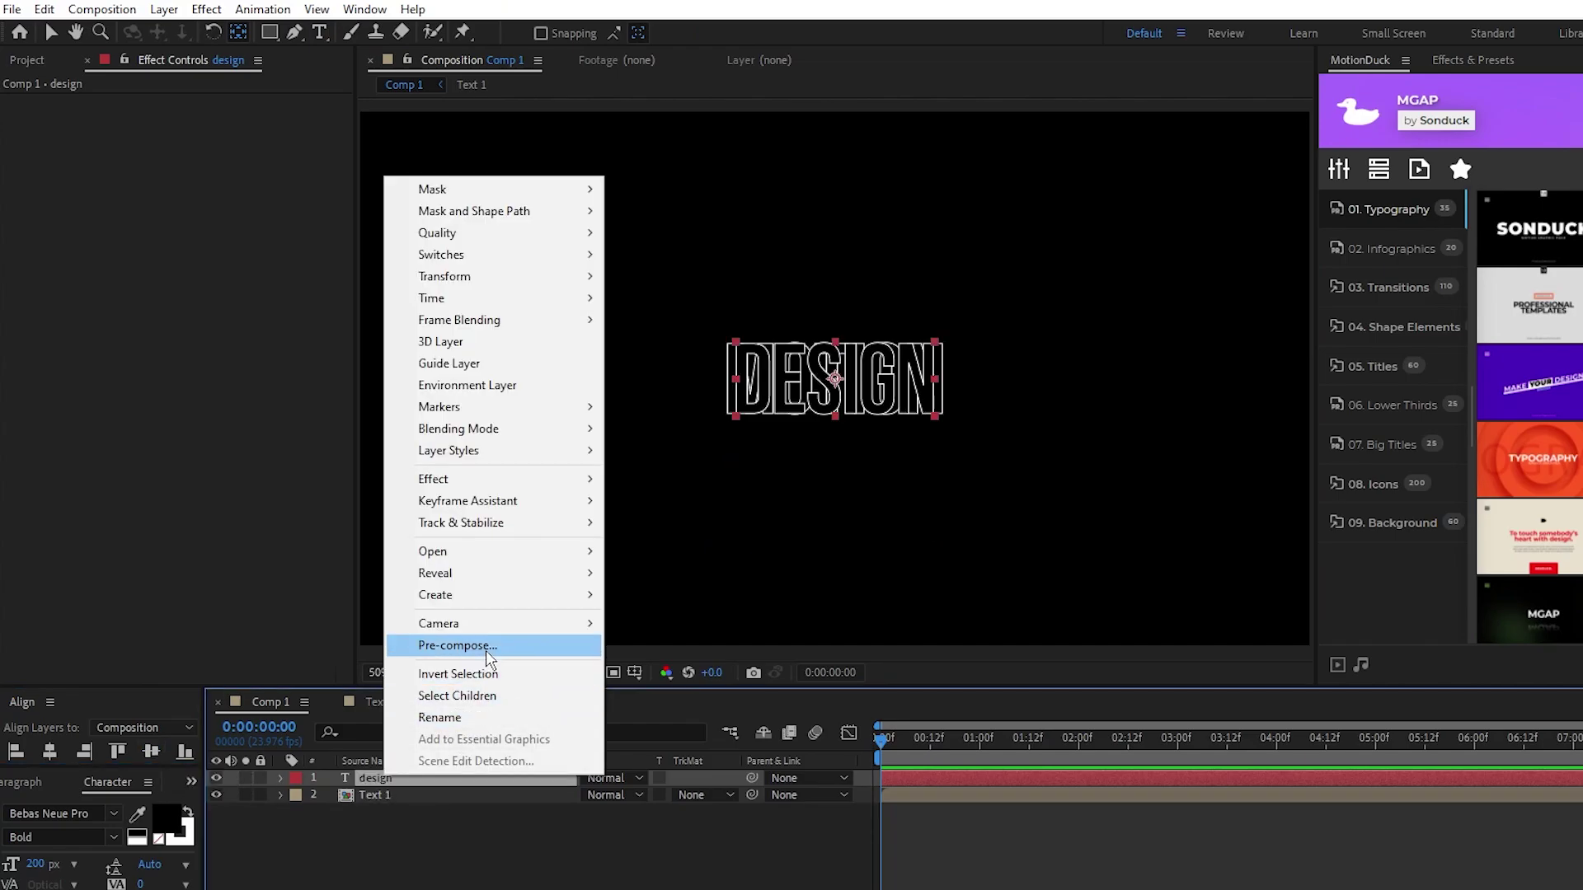
click(485, 651)
key(BackSpace)
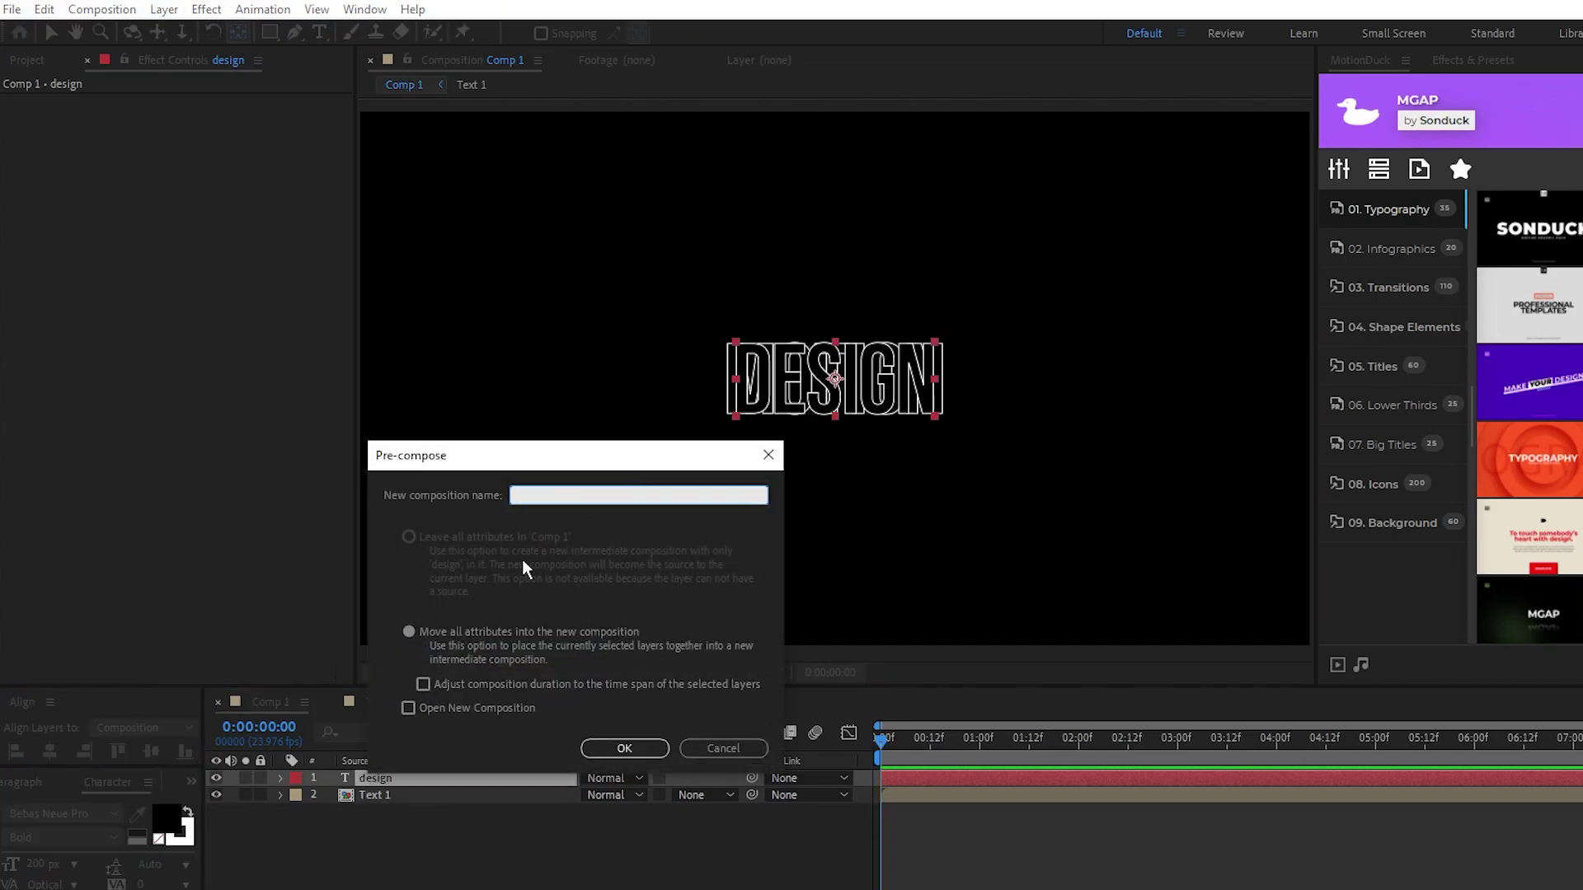
text(Text 2)
click(625, 746)
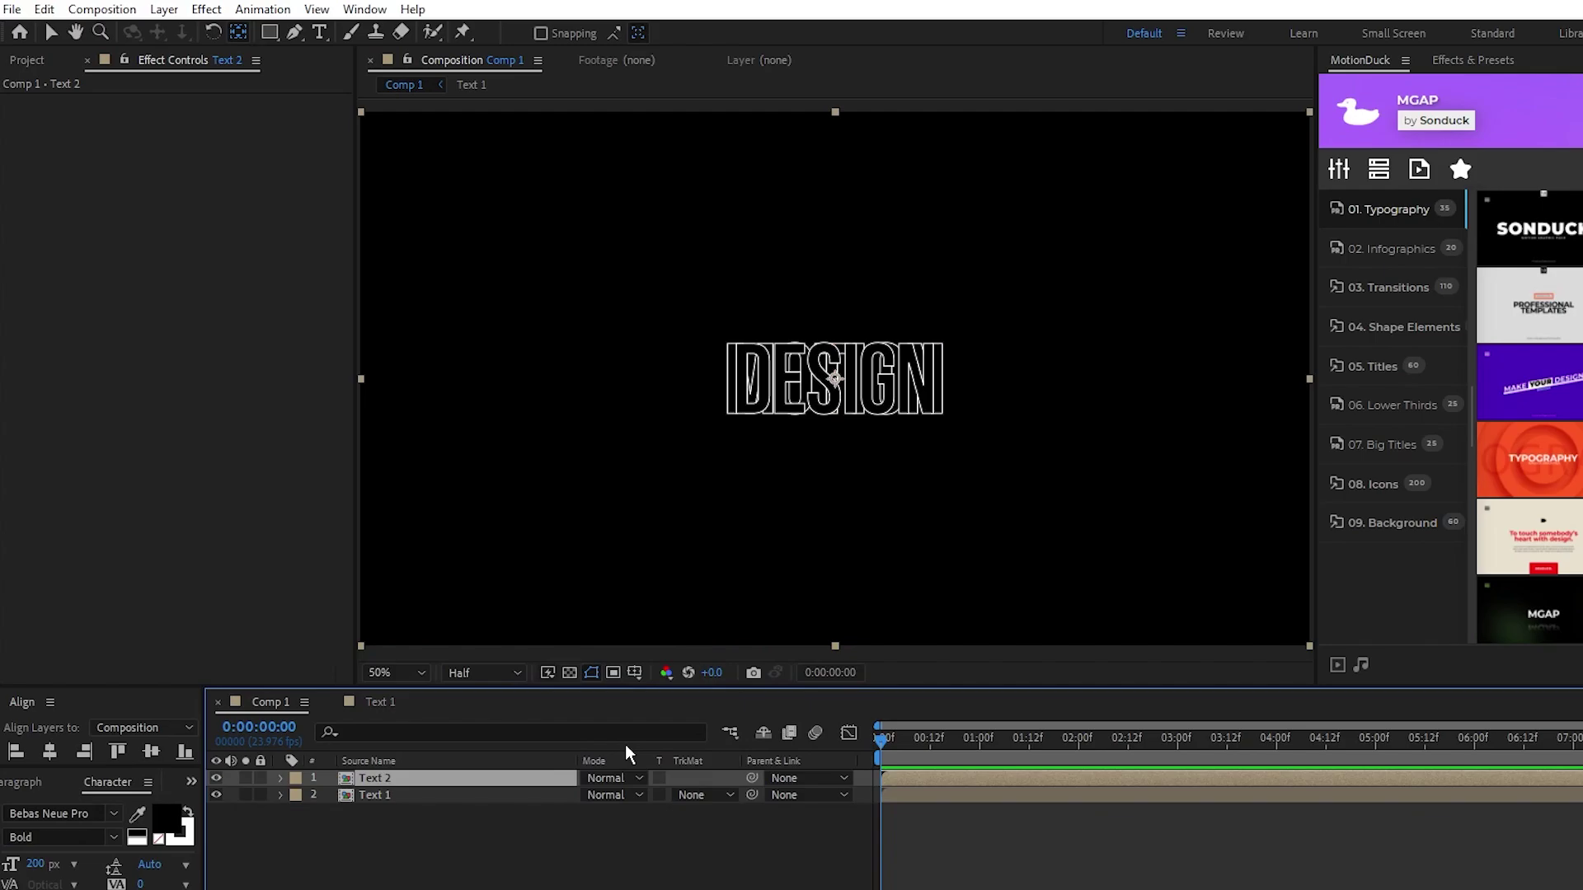
Step: Resize the Text 2 composition to 500×200 px and return to Comp 1
double_click(378, 780)
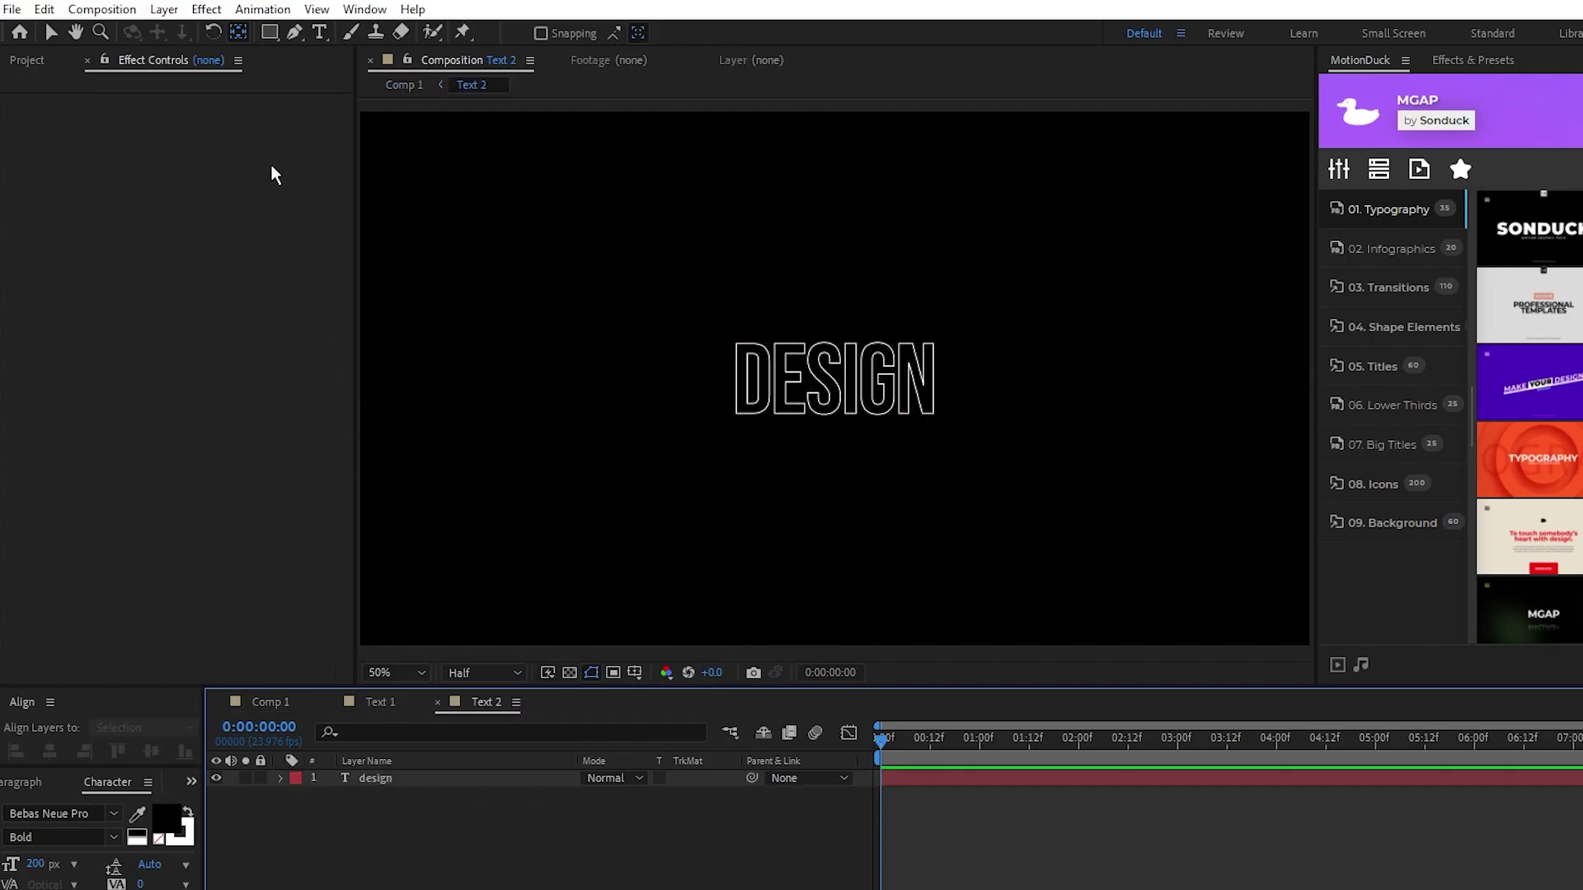
click(102, 9)
click(323, 61)
click(229, 392)
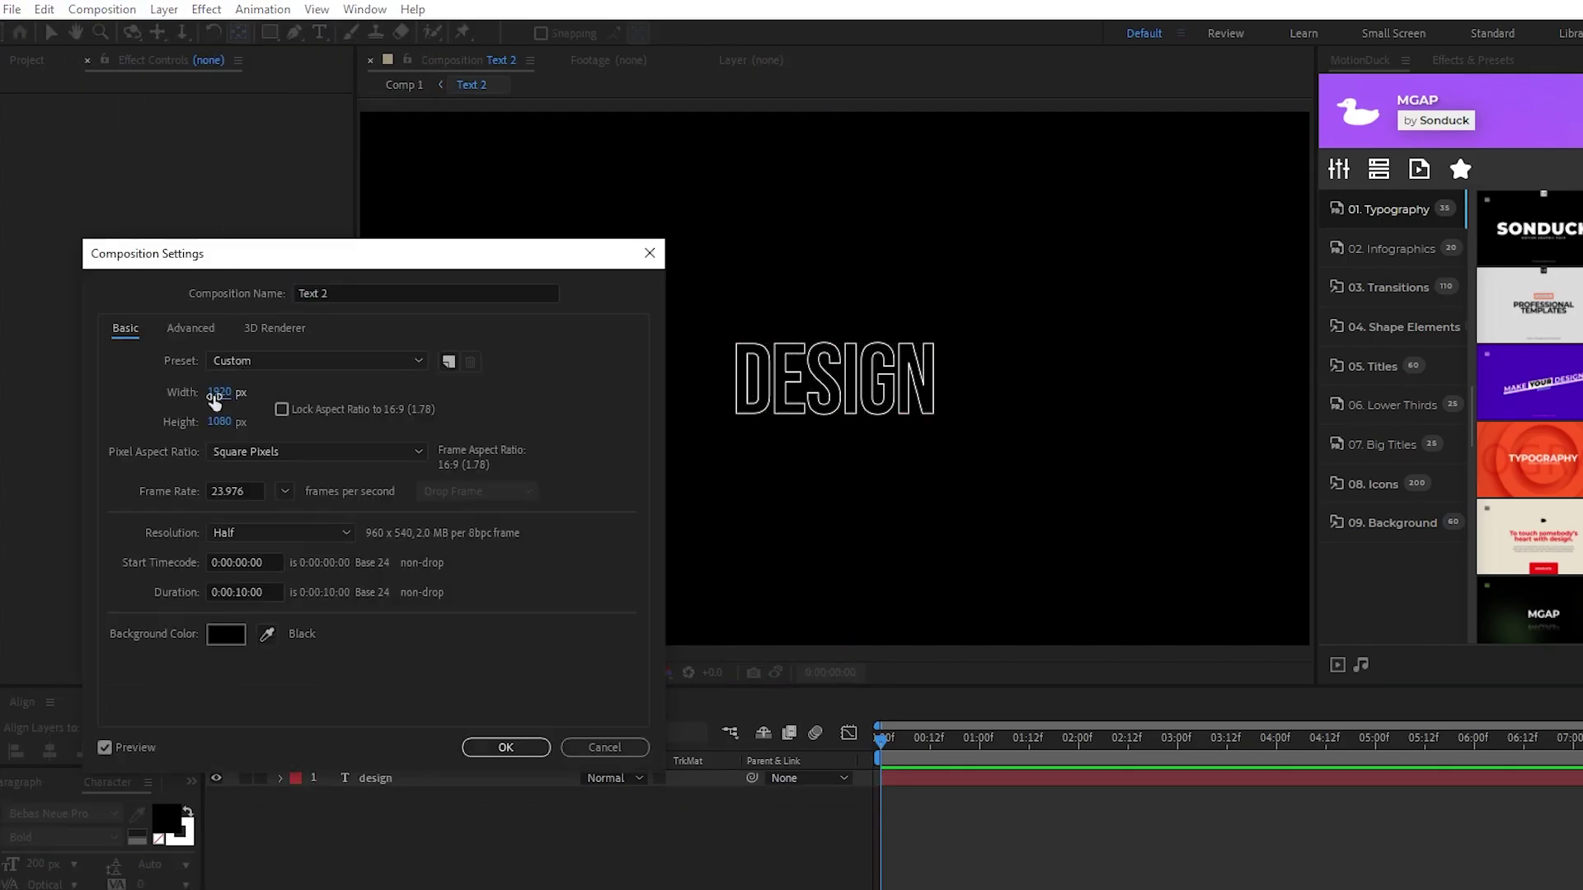
text(500)
click(224, 424)
text(200)
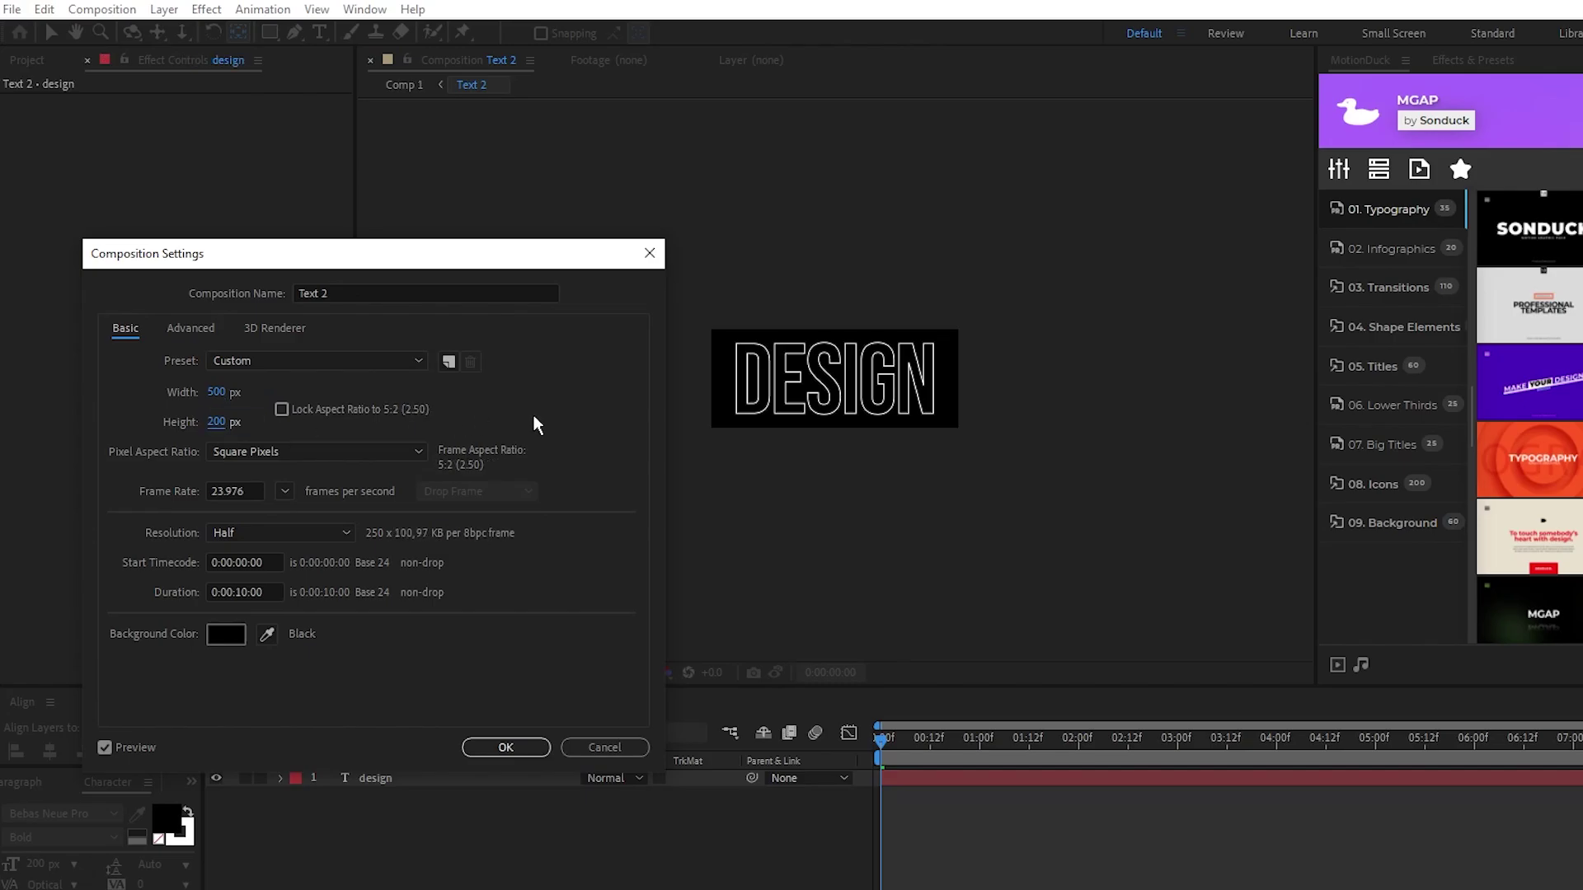
click(506, 746)
click(280, 705)
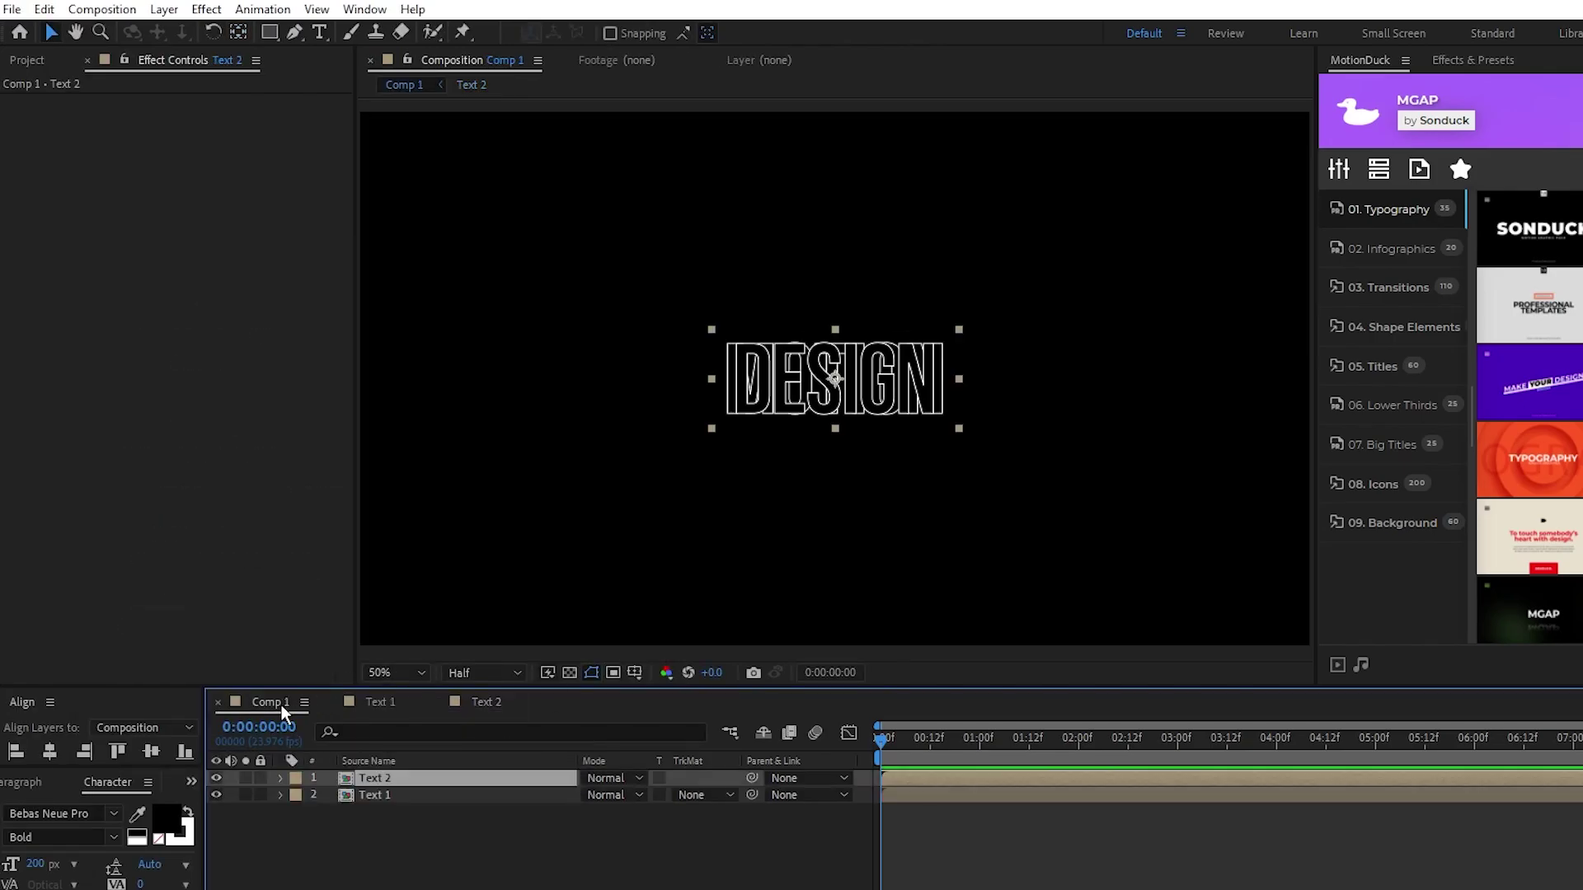
Step: Scale both text precomps to 225%
shift+click(371, 795)
key(s)
click(614, 795)
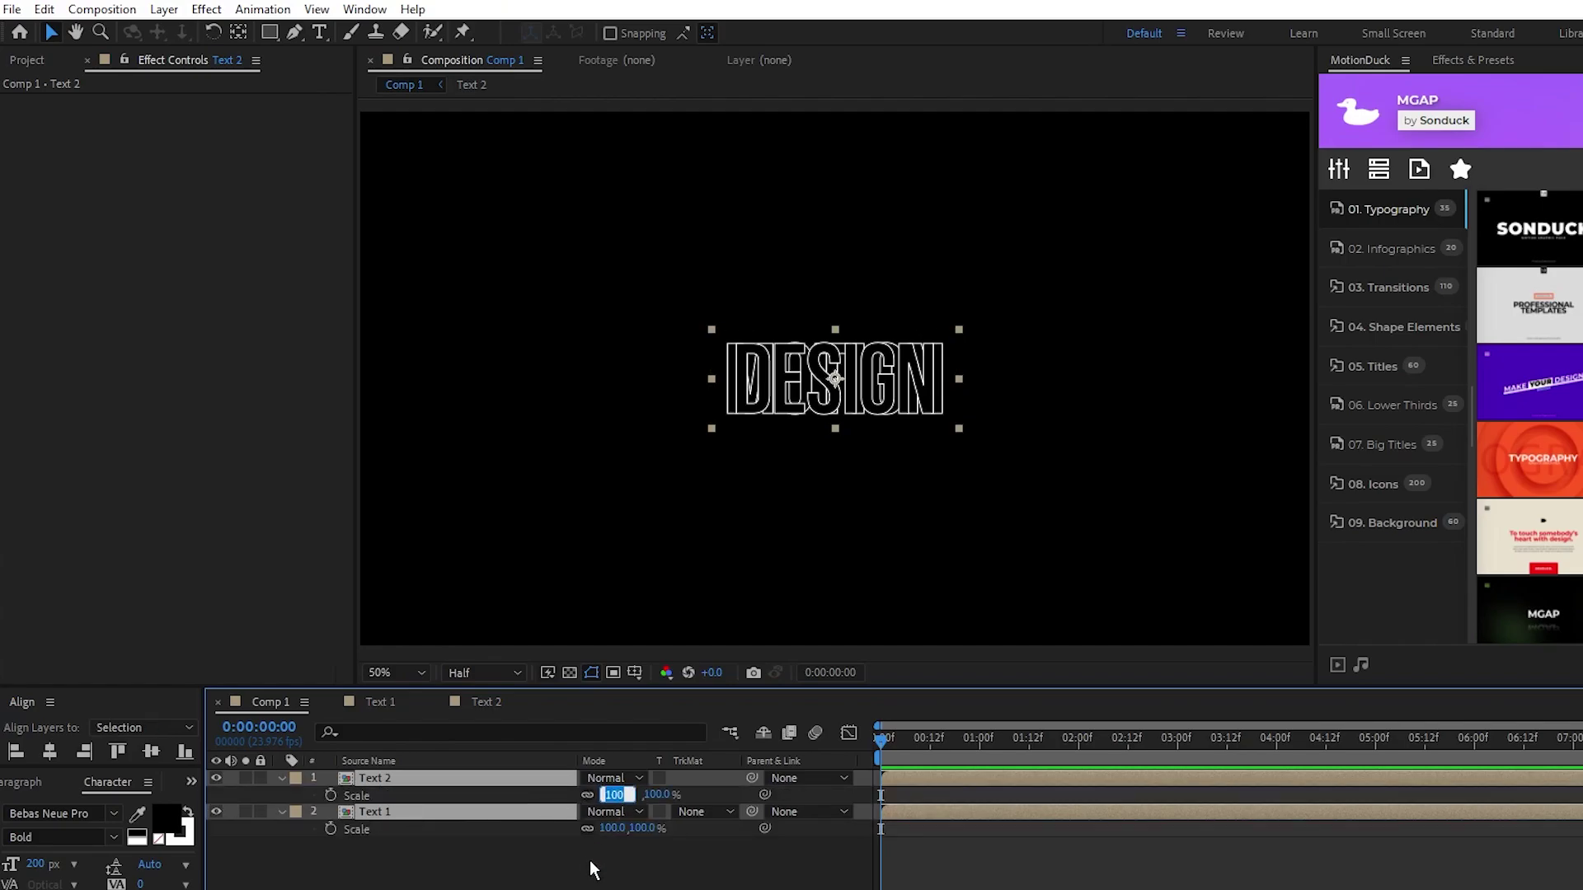
text(225)
key(Return)
Step: Move MOTION to the upper right and DESIGN to the lower left
click(402, 816)
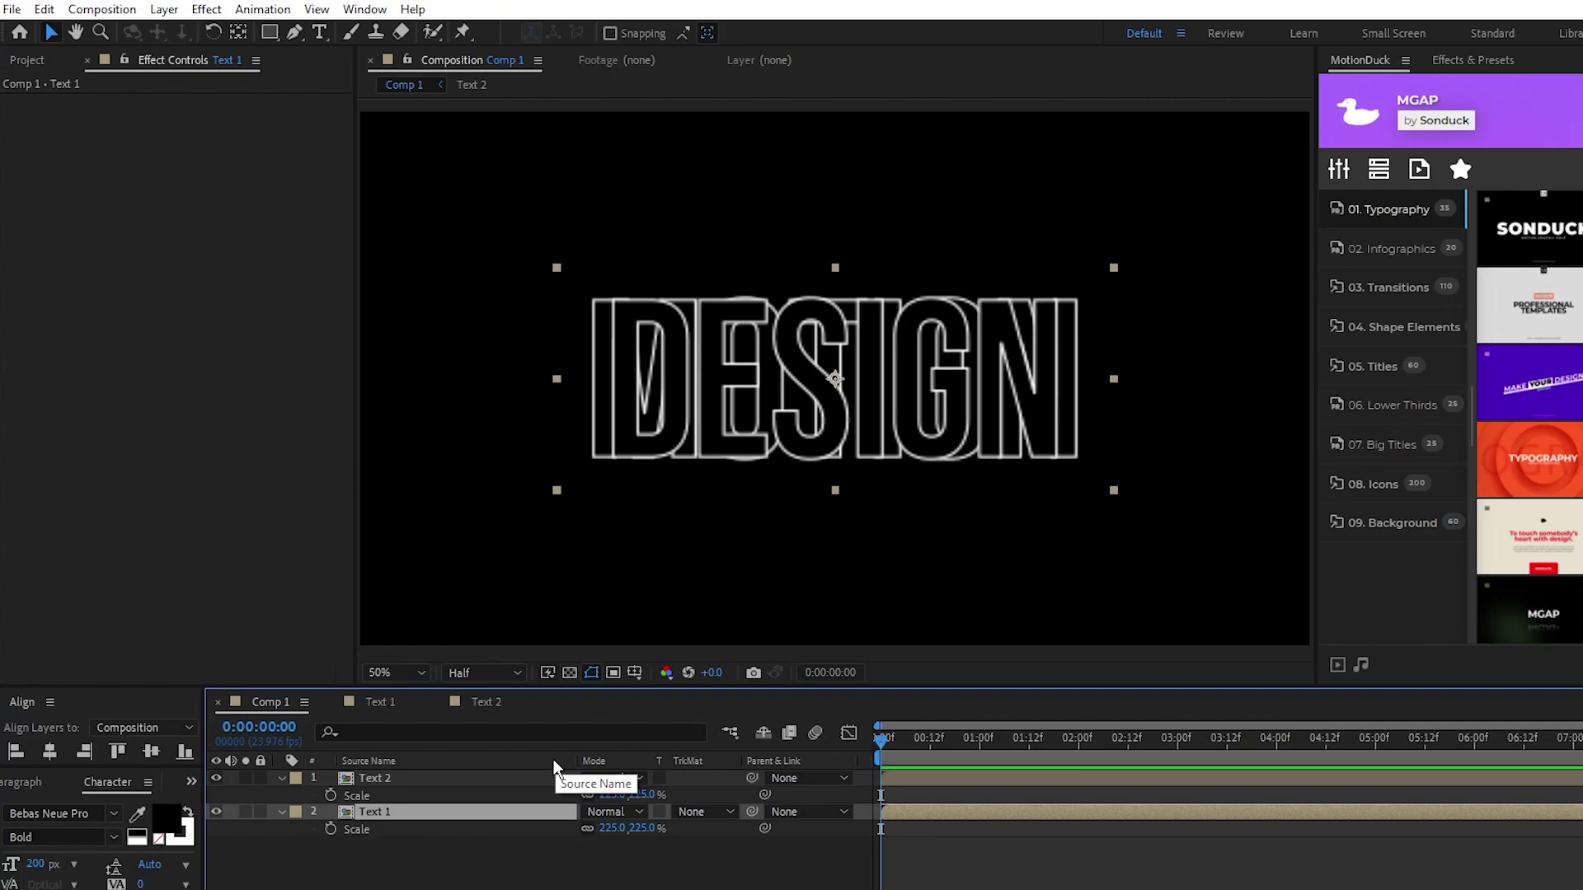
drag(919, 416, 1111, 293)
click(507, 778)
drag(771, 404, 661, 527)
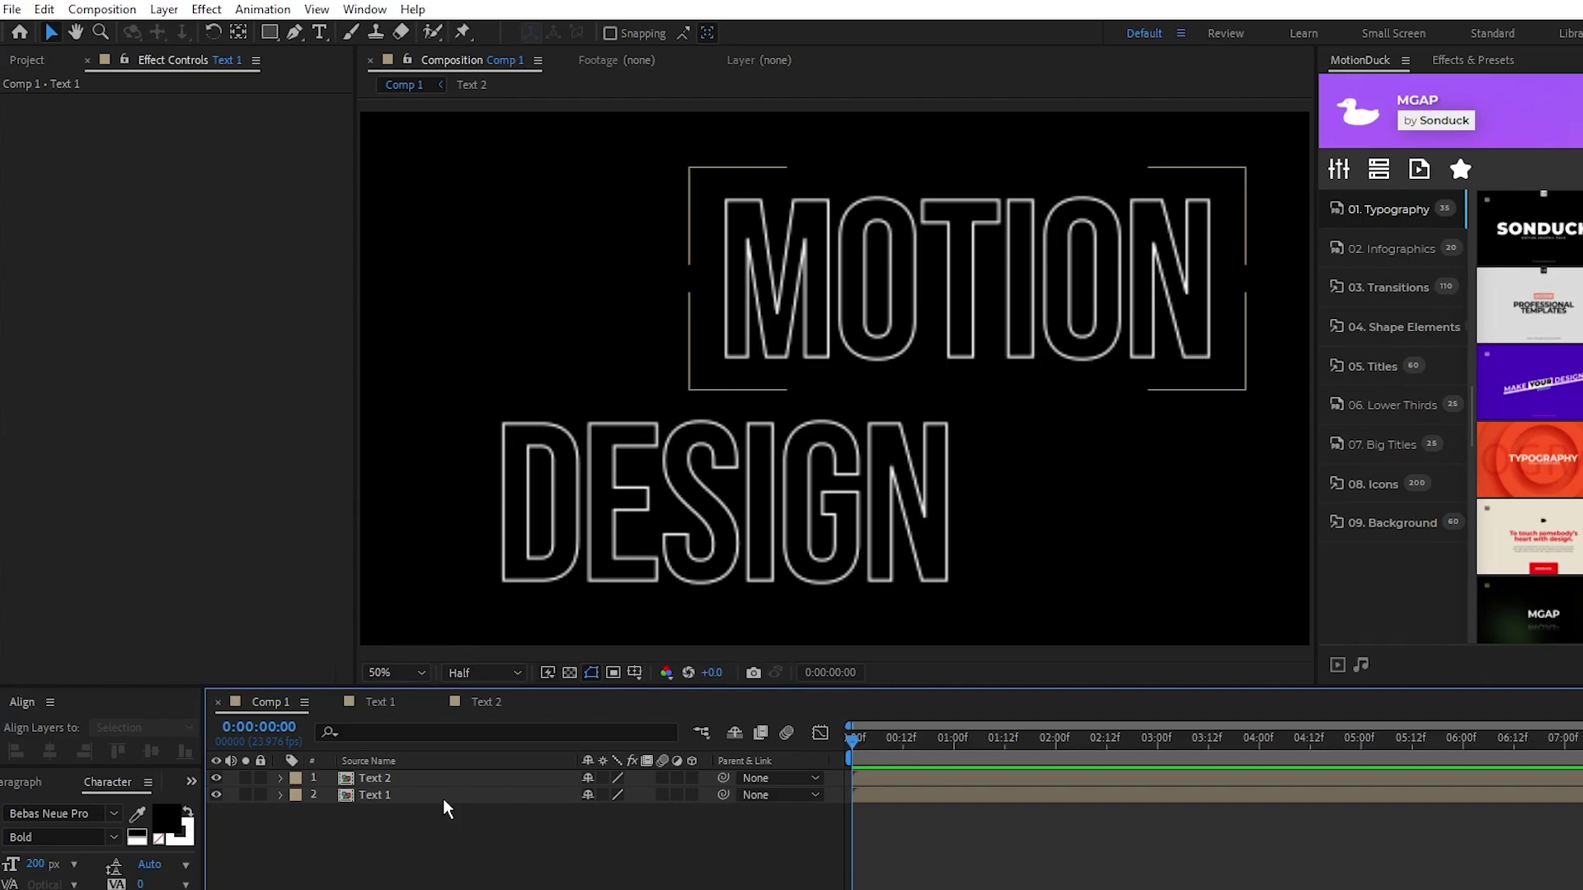
Step: Turn on the 3D switch for both the MOTION and DESIGN layers
click(443, 796)
shift+click(430, 778)
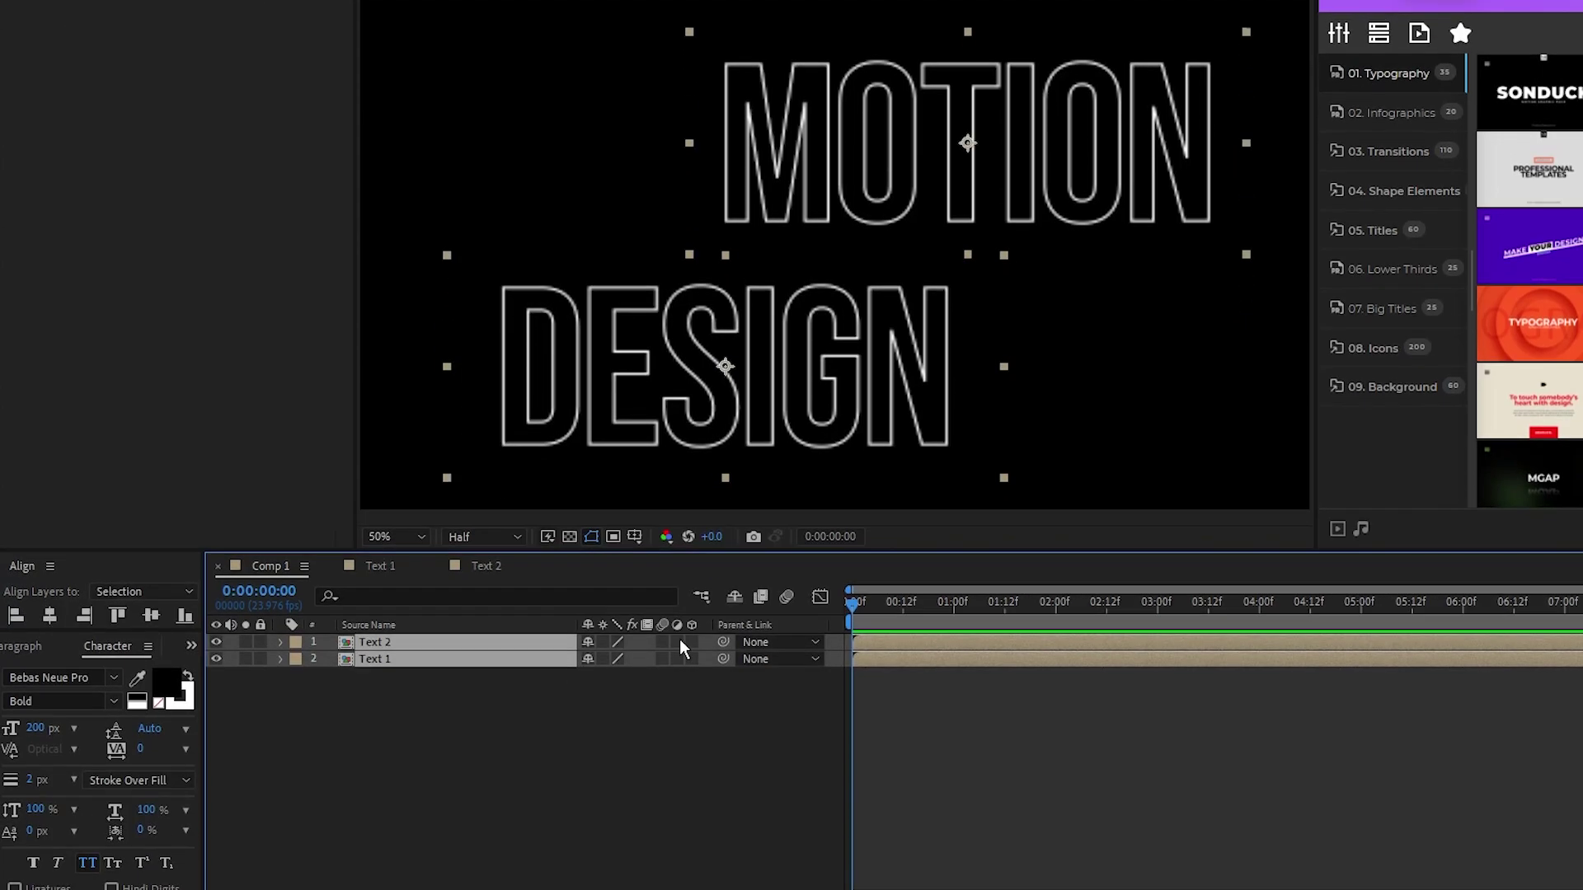
click(691, 643)
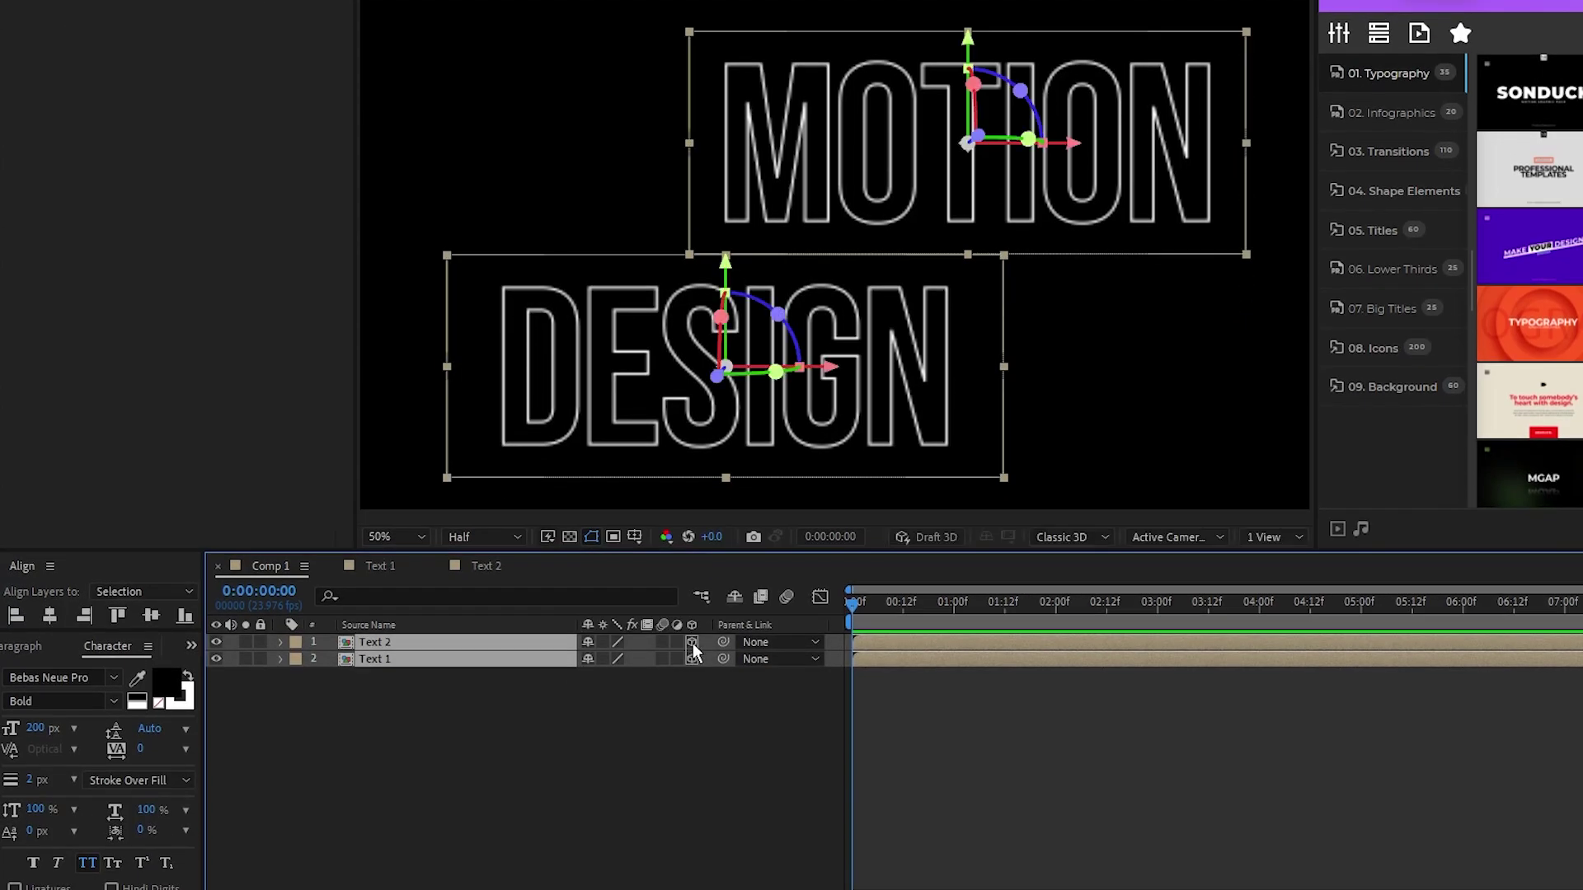
Step: Duplicate both text layers and set the copies' Z position to -15
key(ctrl+d)
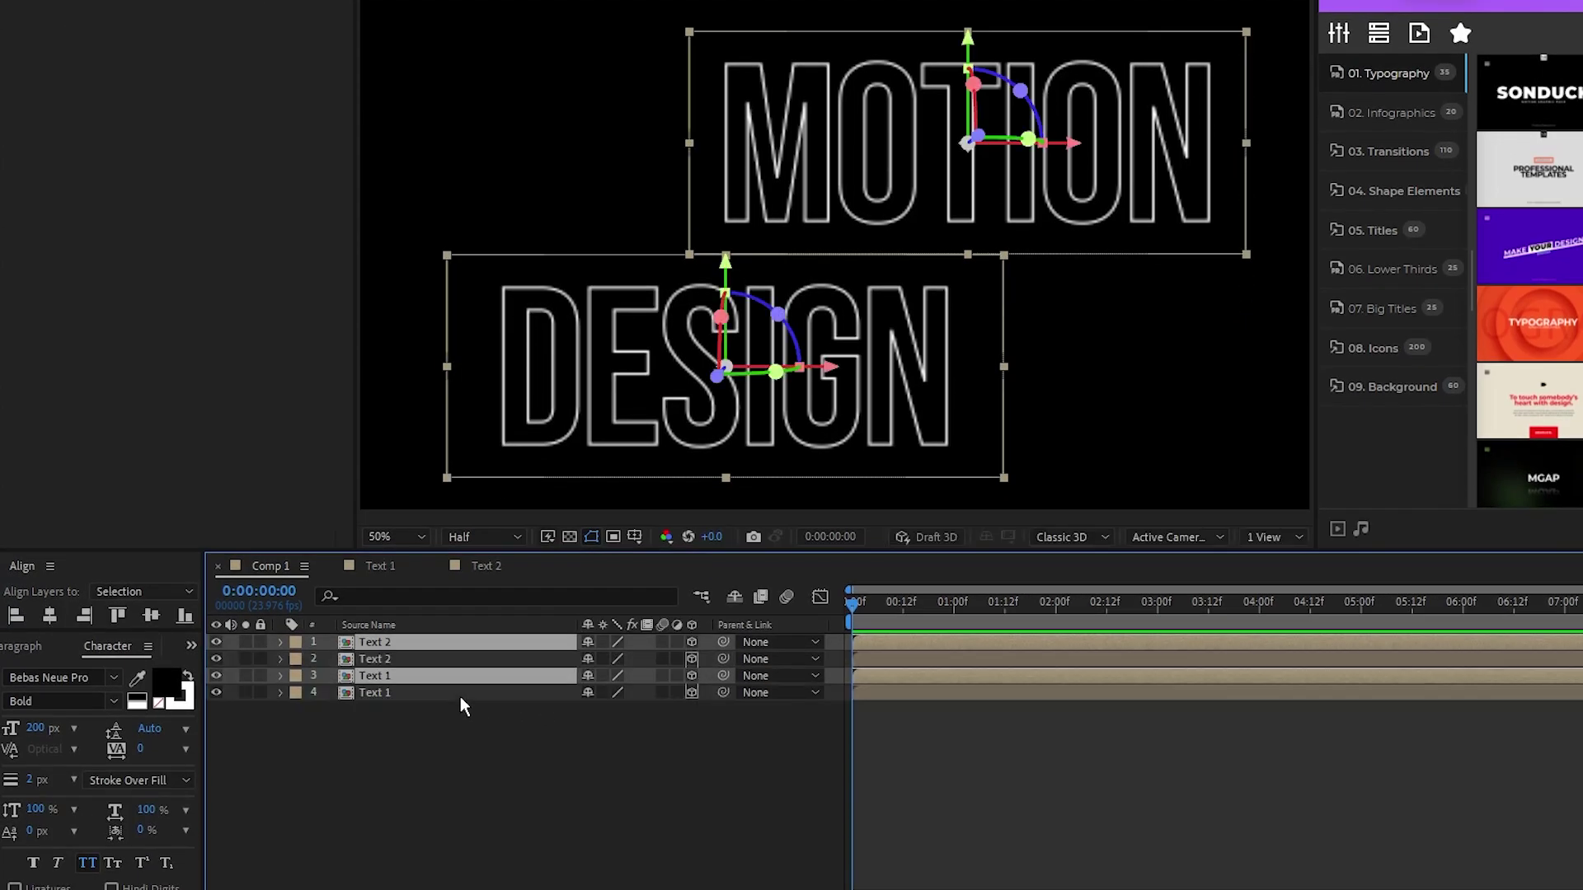
key(p)
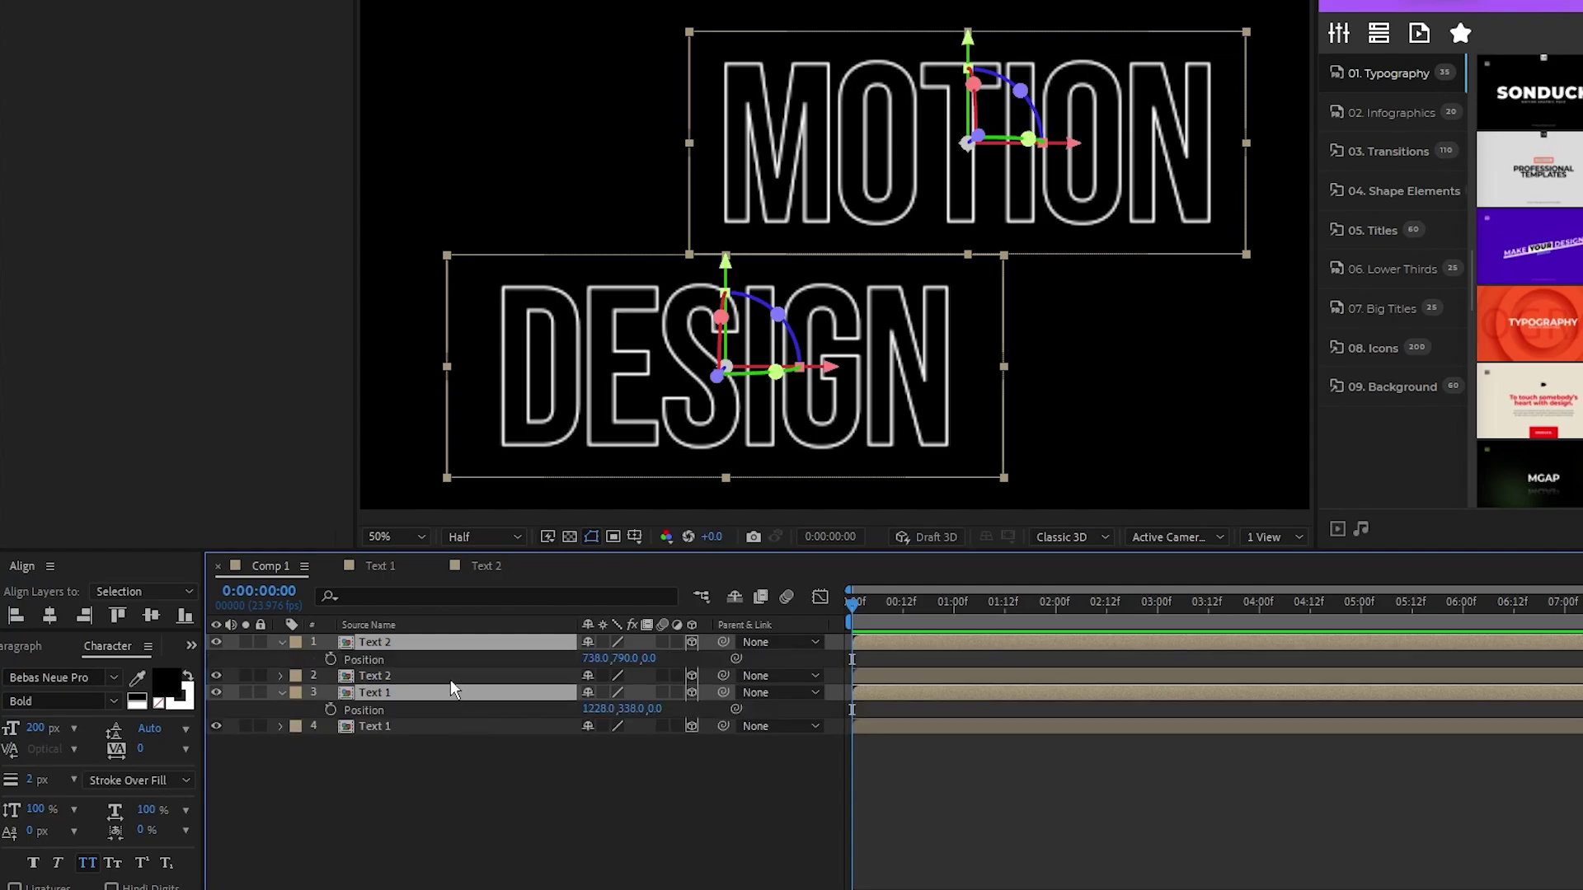
click(432, 642)
click(650, 659)
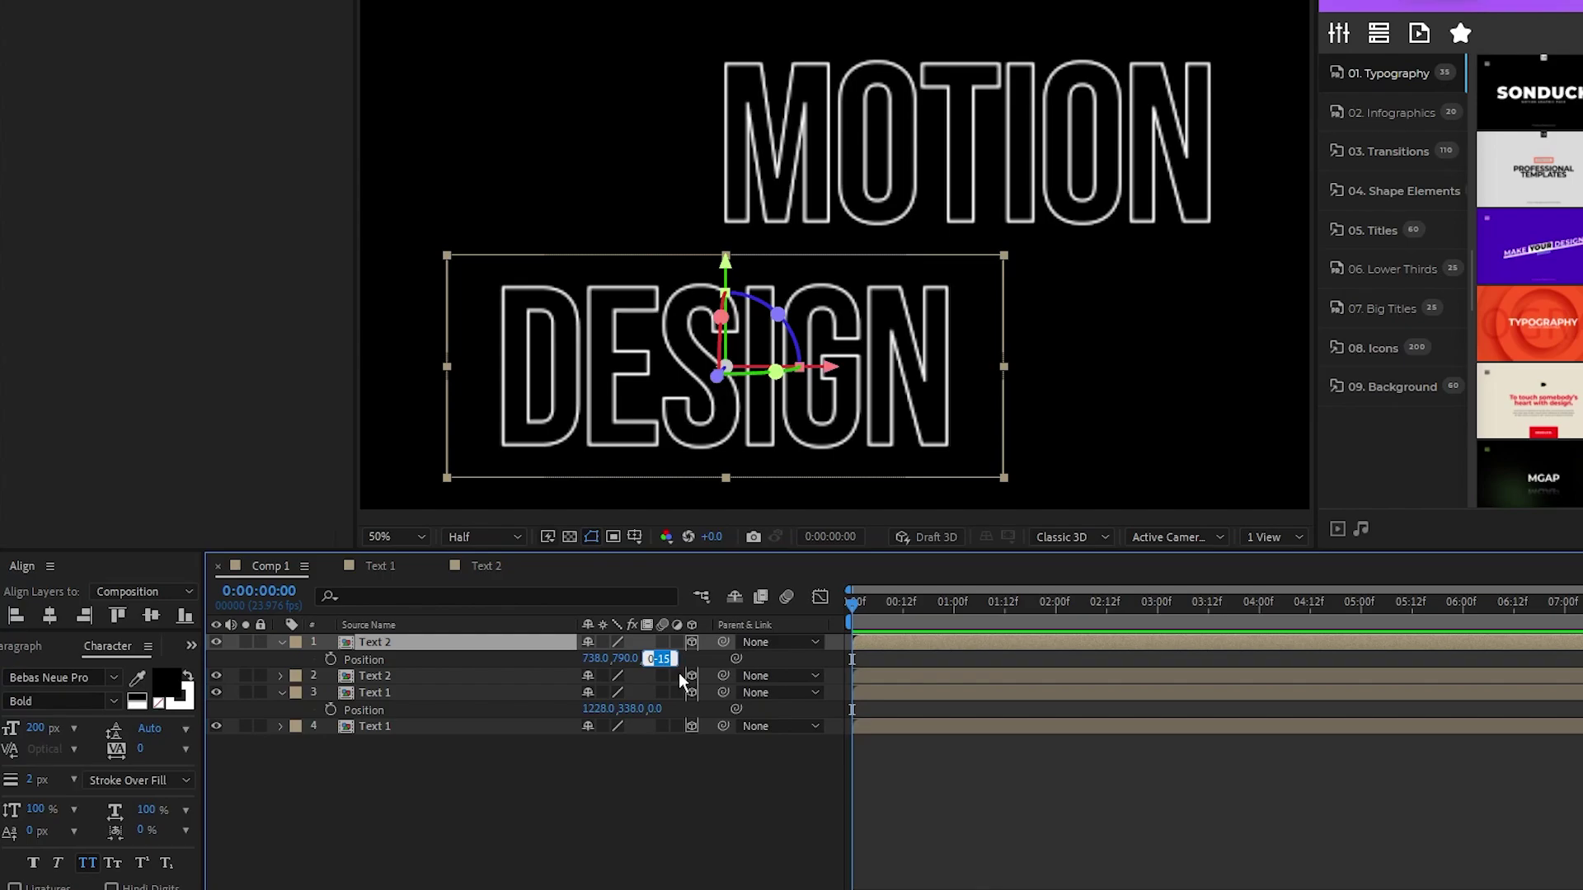
text(-15)
key(Return)
click(660, 709)
text(-15)
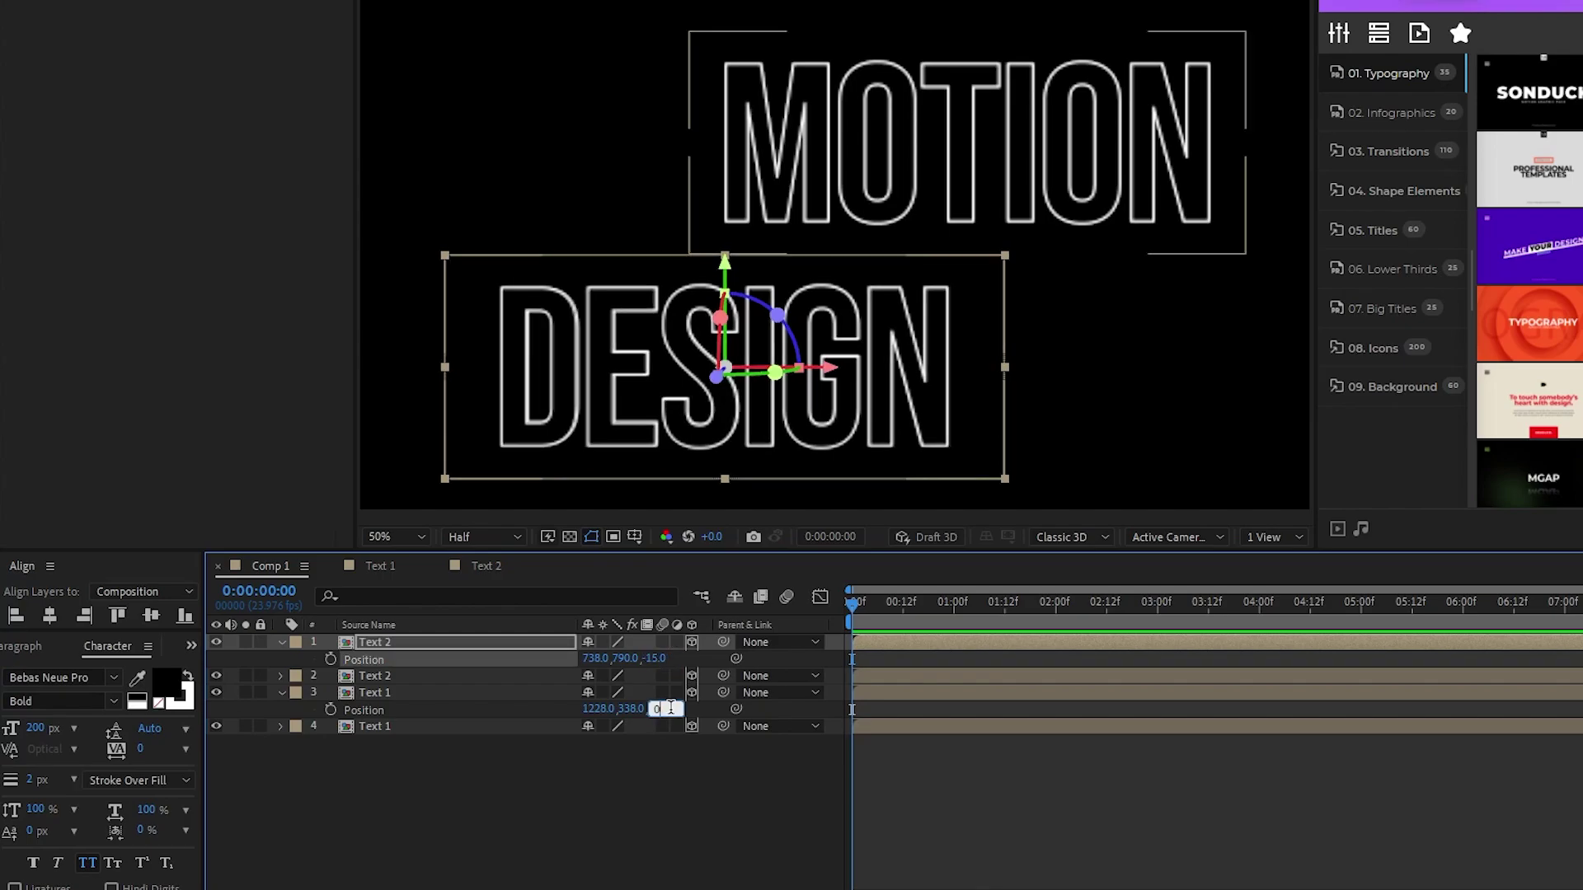
key(Return)
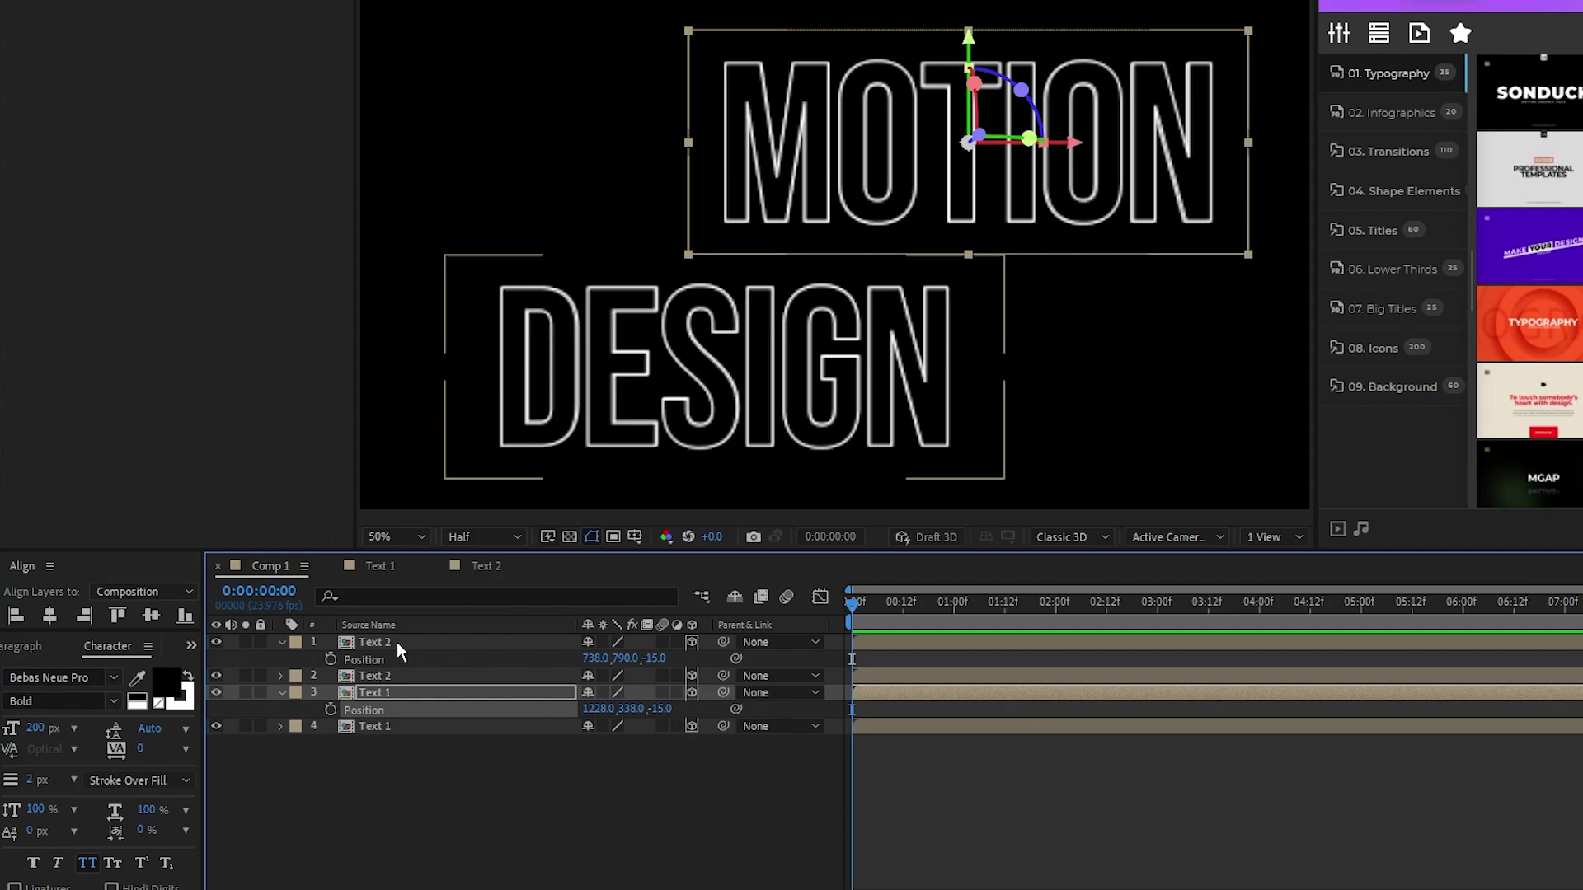
Step: Duplicate the newest copies and push them back to Z -30 and -45
ctrl+click(397, 643)
key(ctrl+d)
click(660, 658)
text(-30)
key(Return)
click(662, 743)
text(-30)
key(Return)
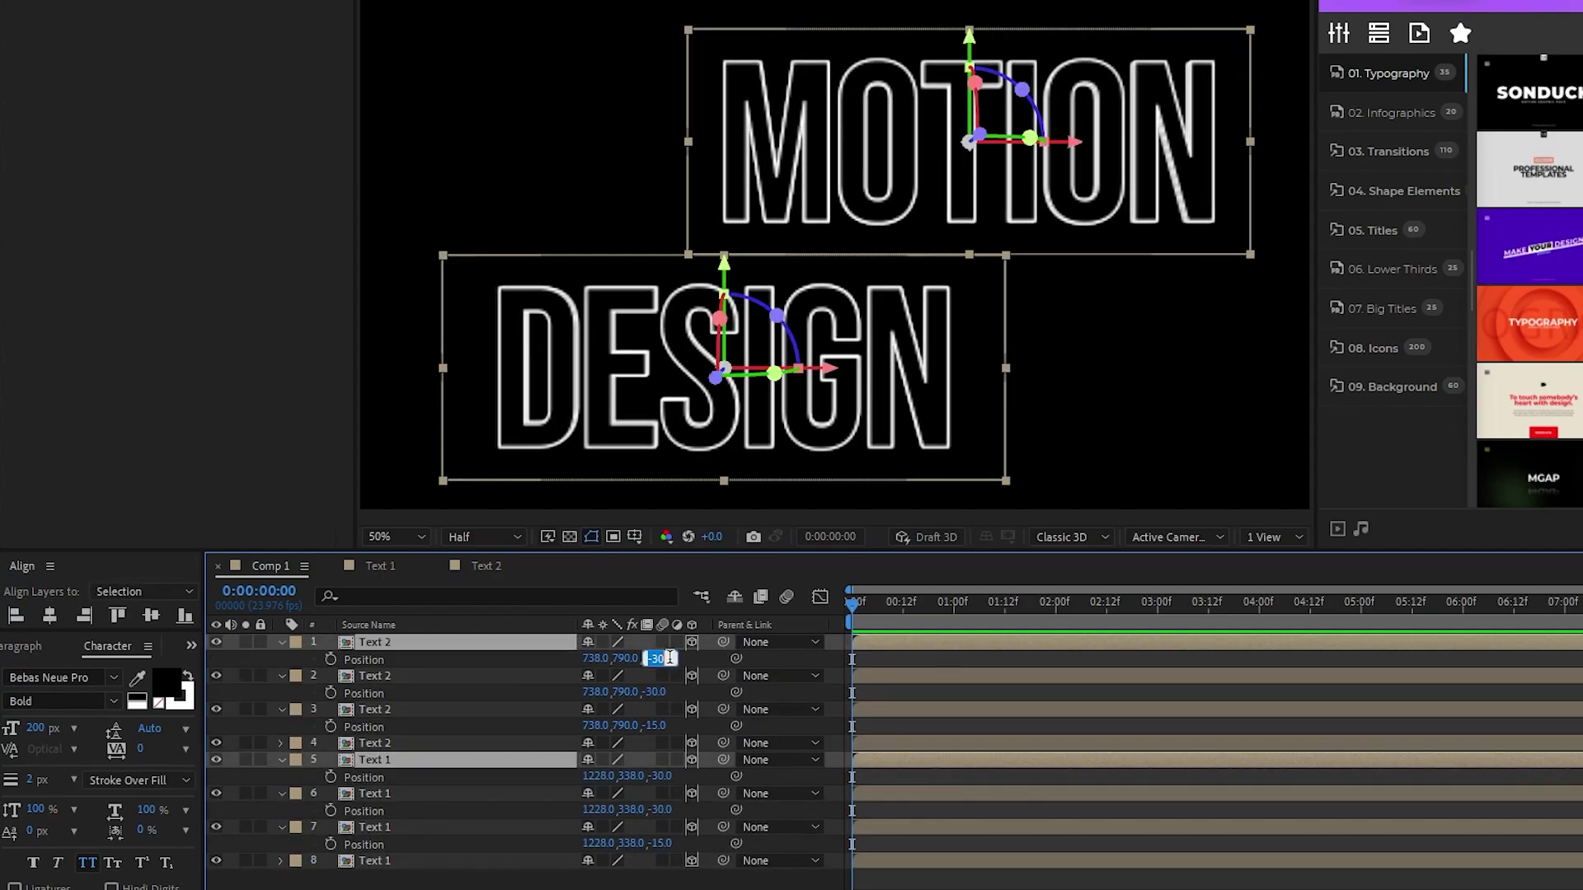
text(-45)
key(Return)
click(665, 776)
text(-45)
key(Return)
Step: Keep duplicating the newest copies, stepping each 15 units deeper in Z
ctrl+click(398, 643)
key(ctrl+d)
click(662, 658)
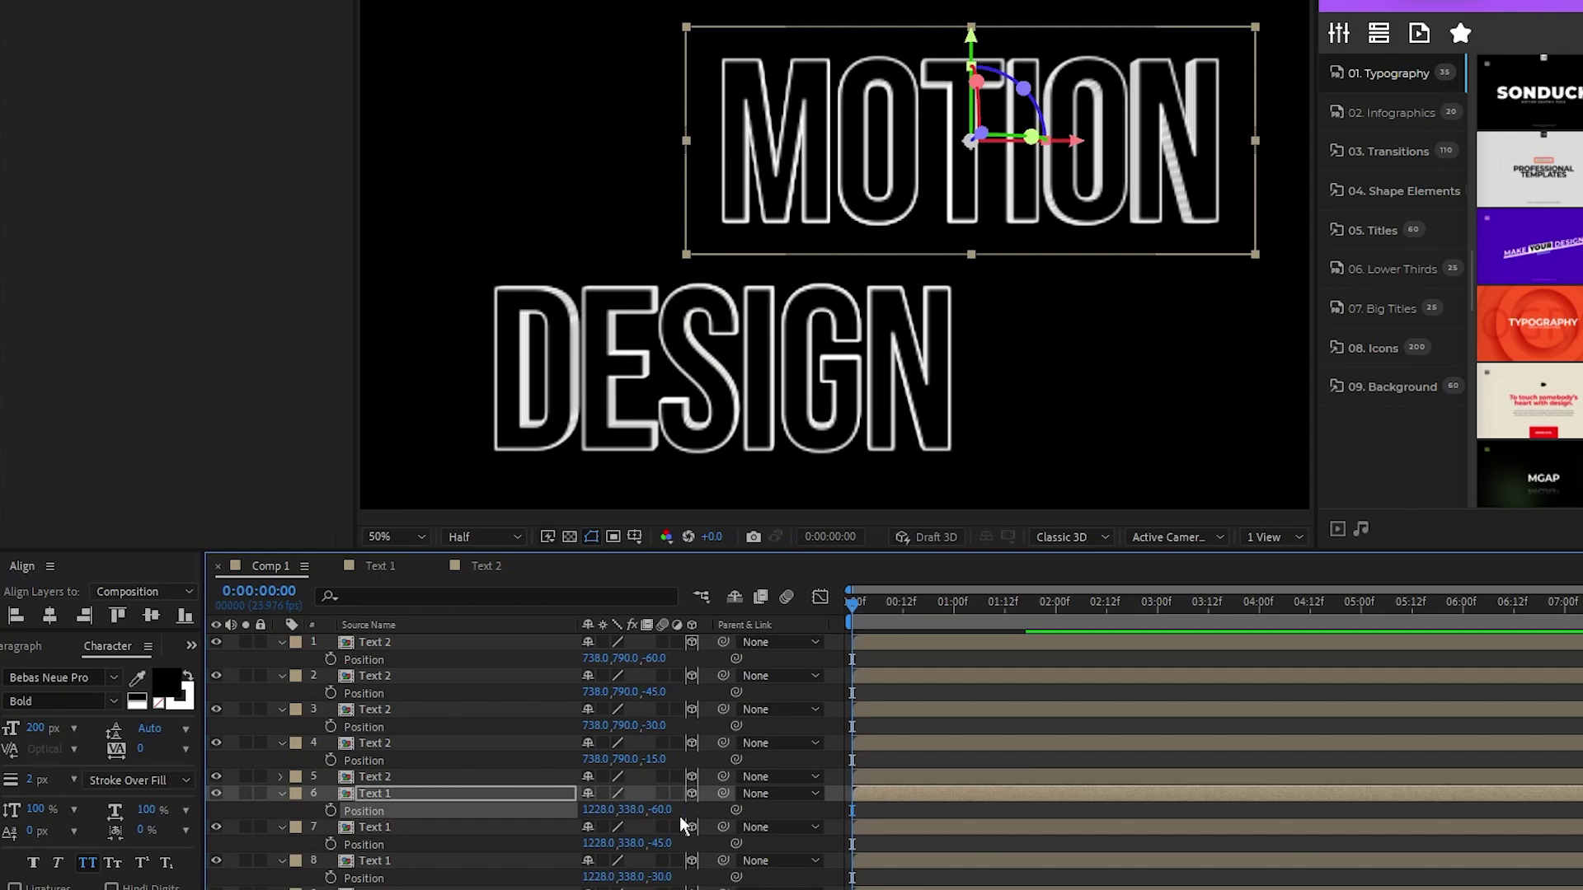
ctrl+click(478, 644)
key(ctrl+d)
click(661, 658)
click(666, 843)
ctrl+click(477, 644)
key(ctrl+d)
click(666, 877)
text(-15)
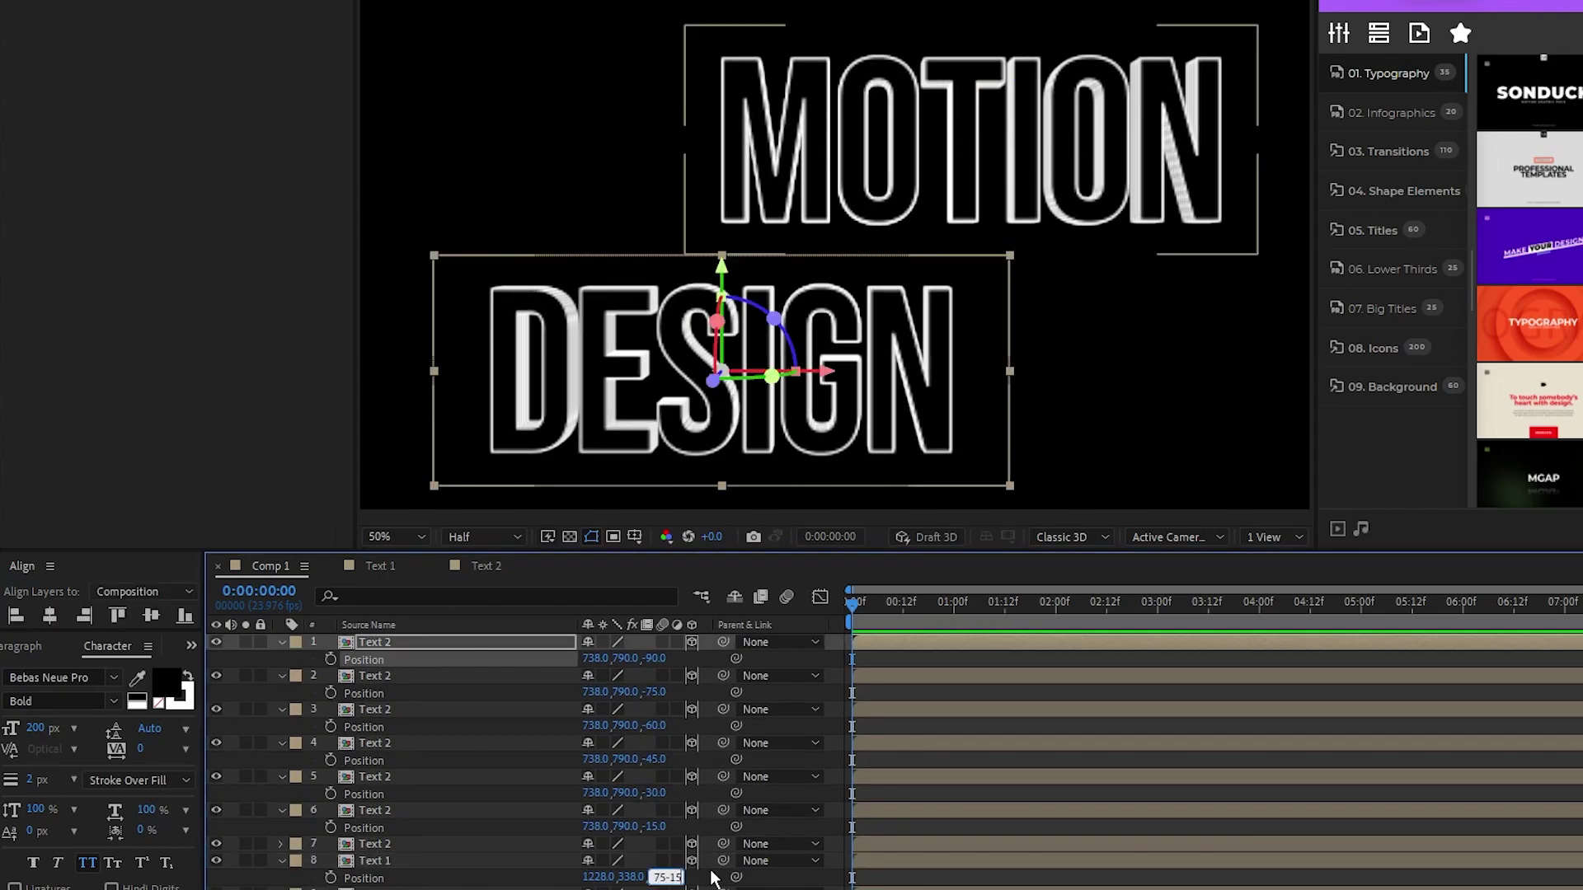
key(Return)
Step: Add more duplicate pairs, offsetting each another -15 in Z
ctrl+click(478, 643)
key(ctrl+d)
click(660, 658)
text(-15)
key(Return)
ctrl+click(477, 859)
key(ctrl+d)
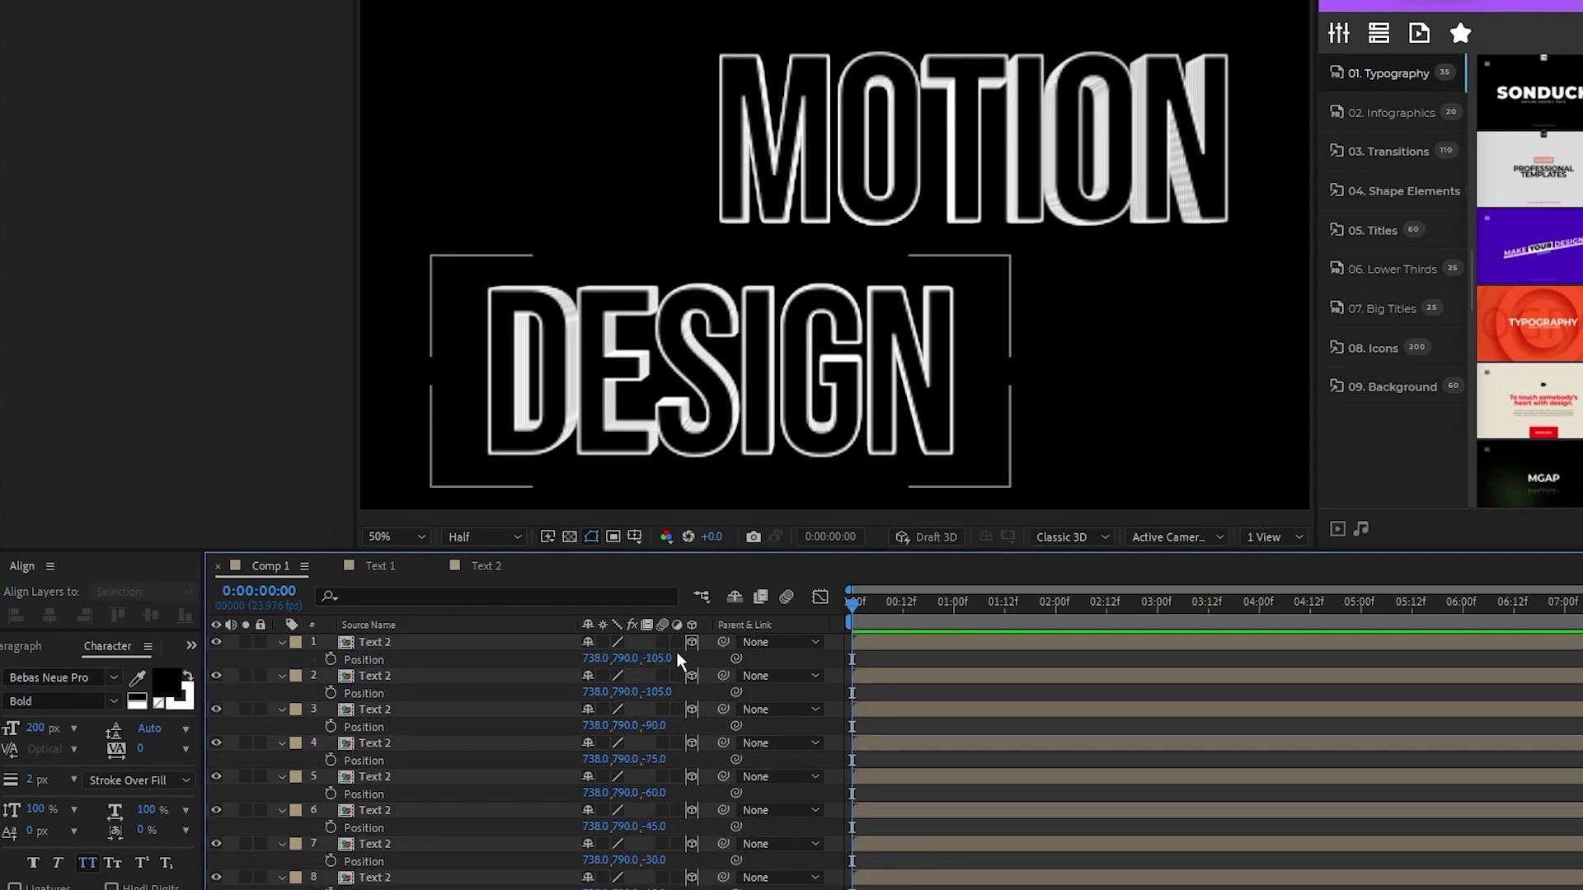
click(661, 659)
text(-15)
Step: Finish the stack of copies down to Z -135 and orbit to inspect the extrusion
ctrl+click(395, 841)
key(ctrl+d)
click(664, 876)
text(-15)
key(ctrl+d)
click(662, 659)
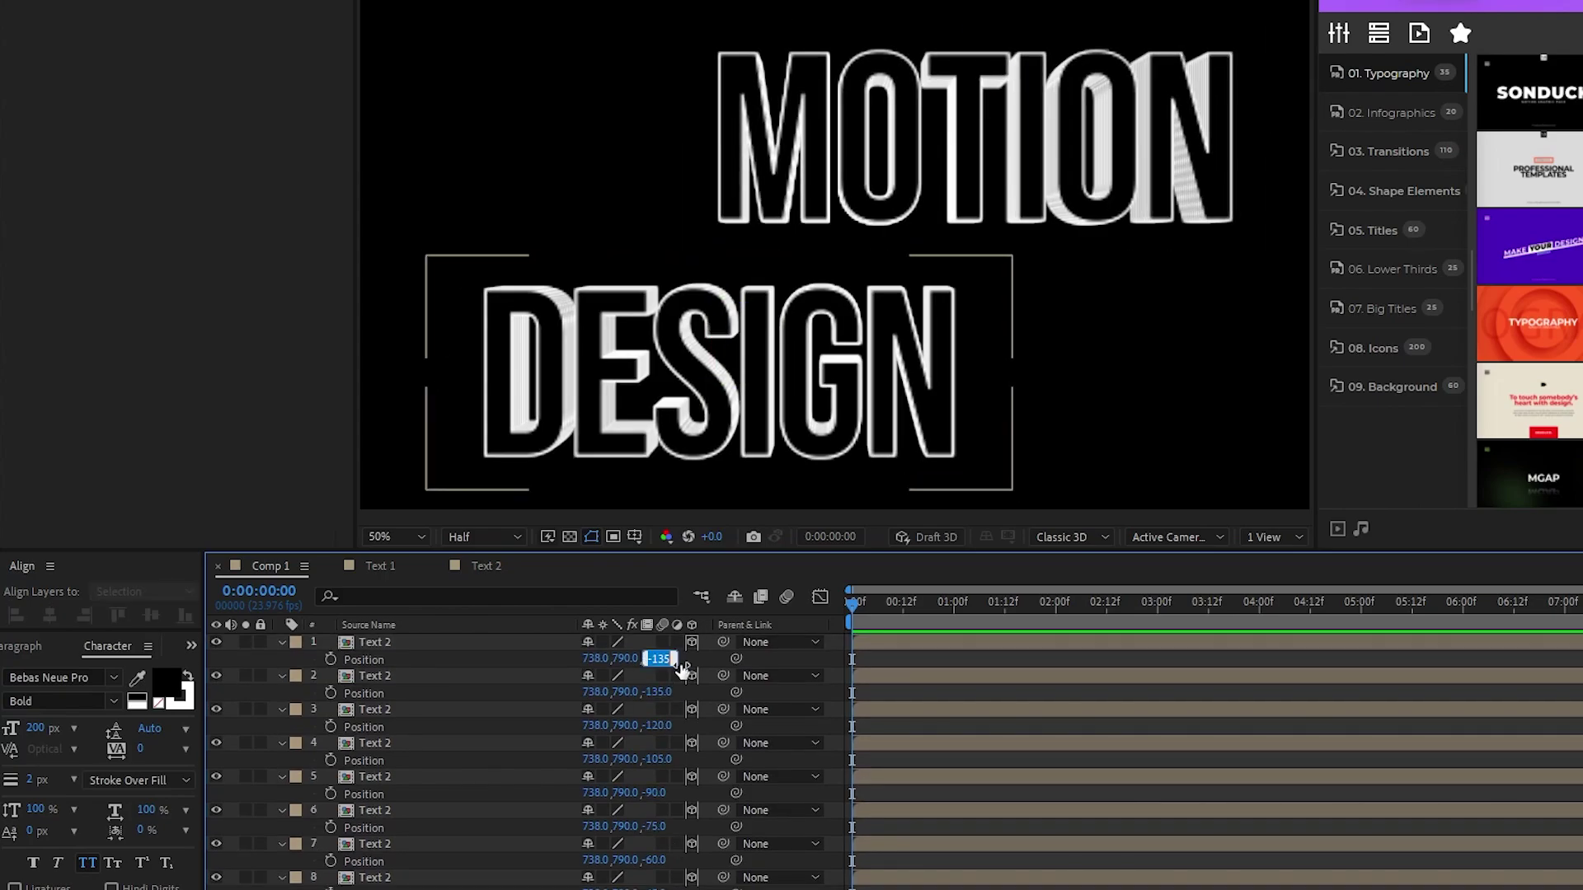
text(-15)
key(Return)
scroll(834, 246, down, 2)
drag(832, 482, 814, 451)
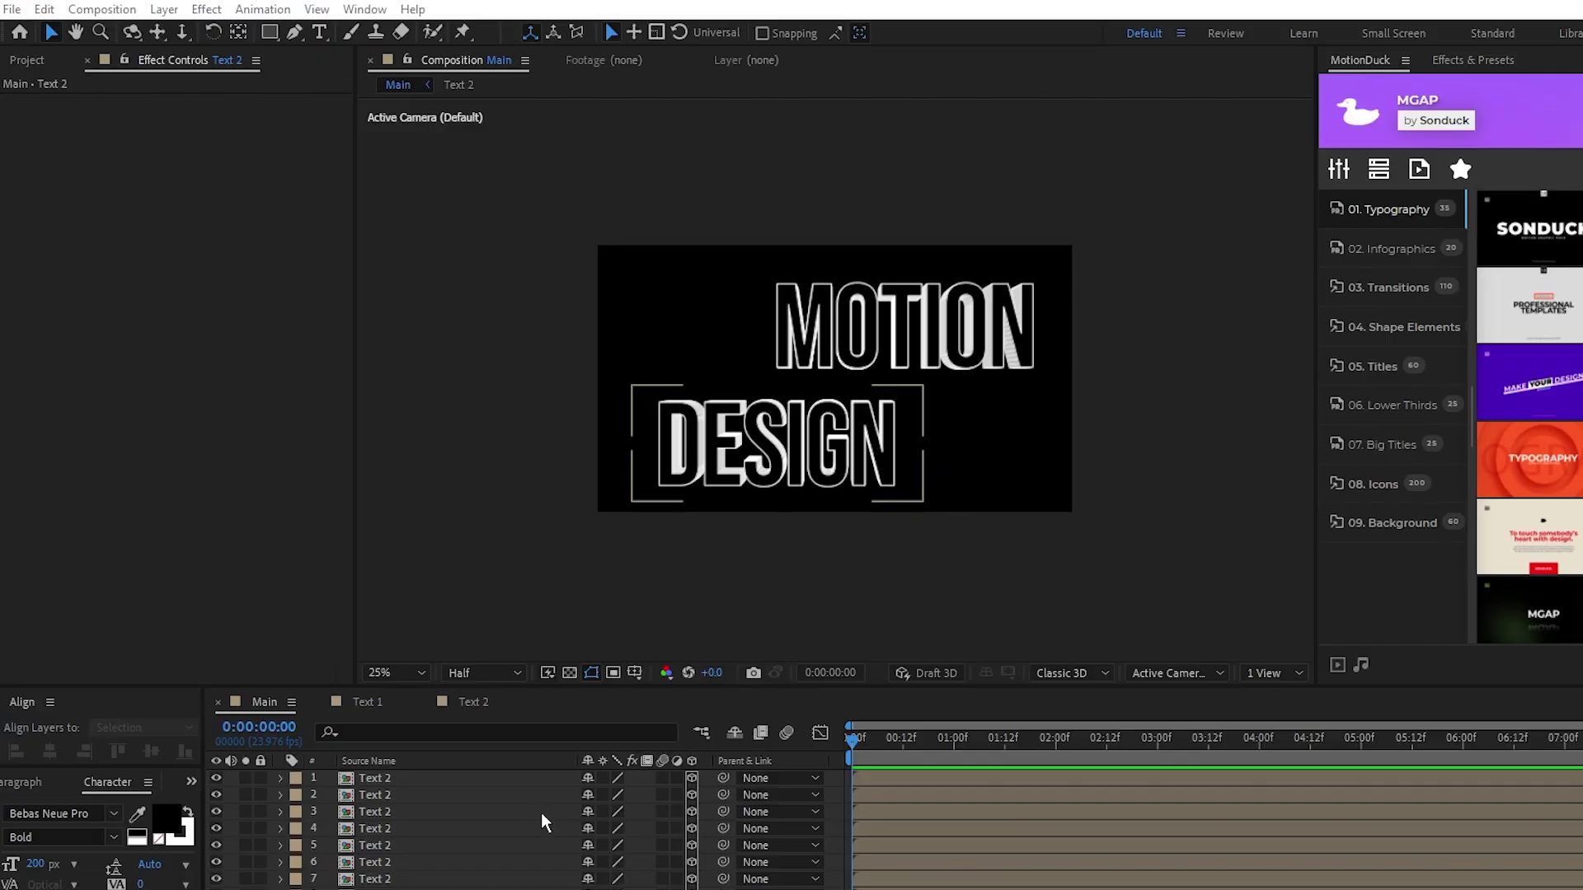
Step: Add Camera 1 via Layer > New > Camera, keeping the default settings
click(168, 11)
mouse_move(177, 33)
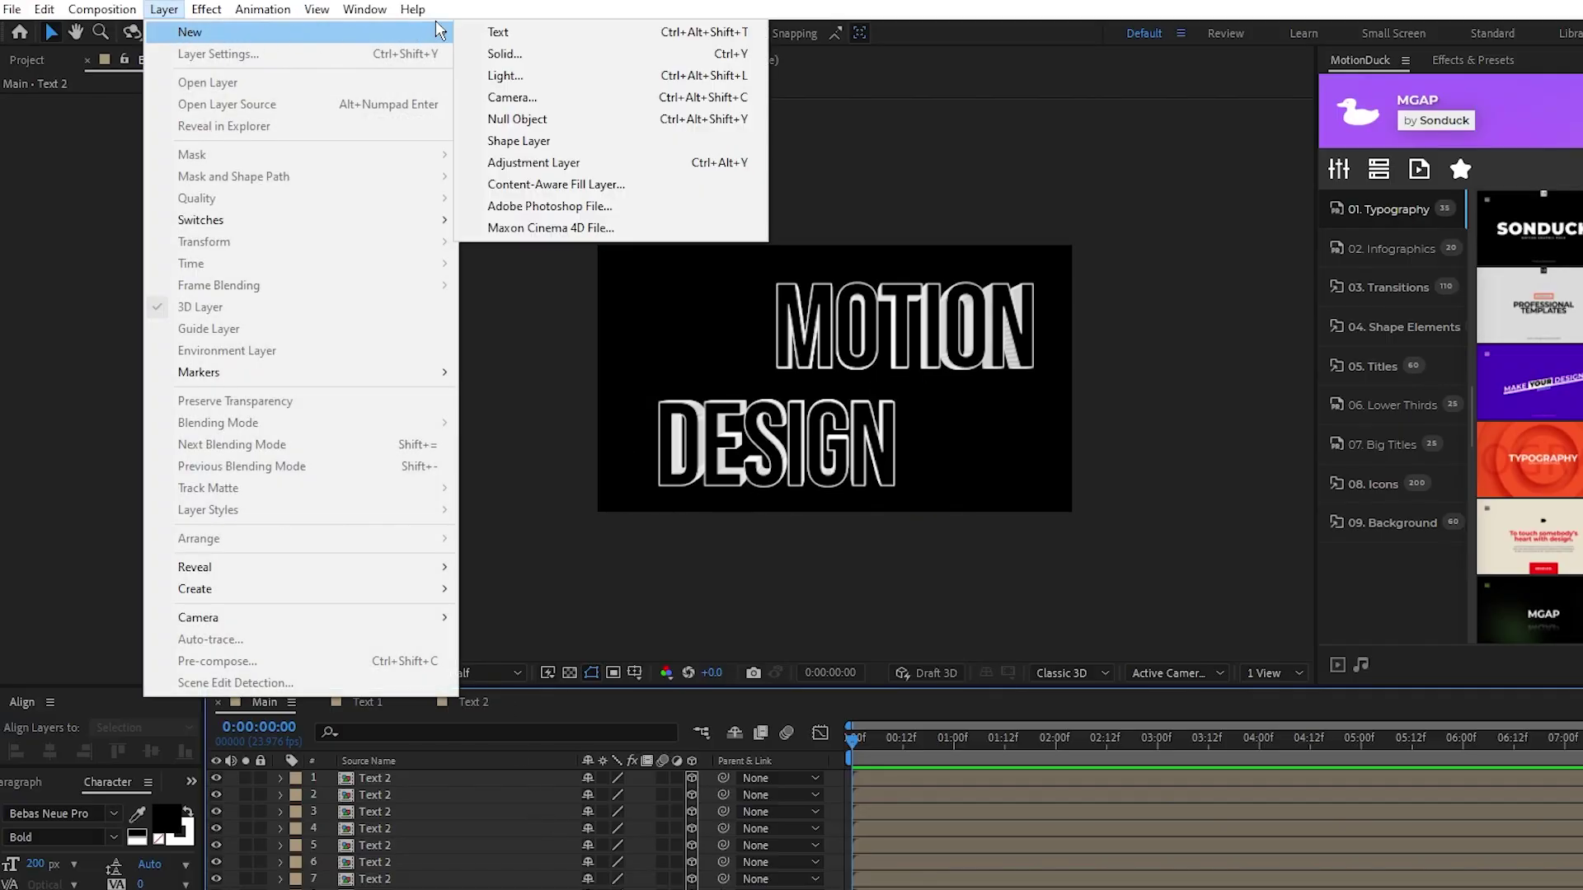
click(586, 99)
click(608, 630)
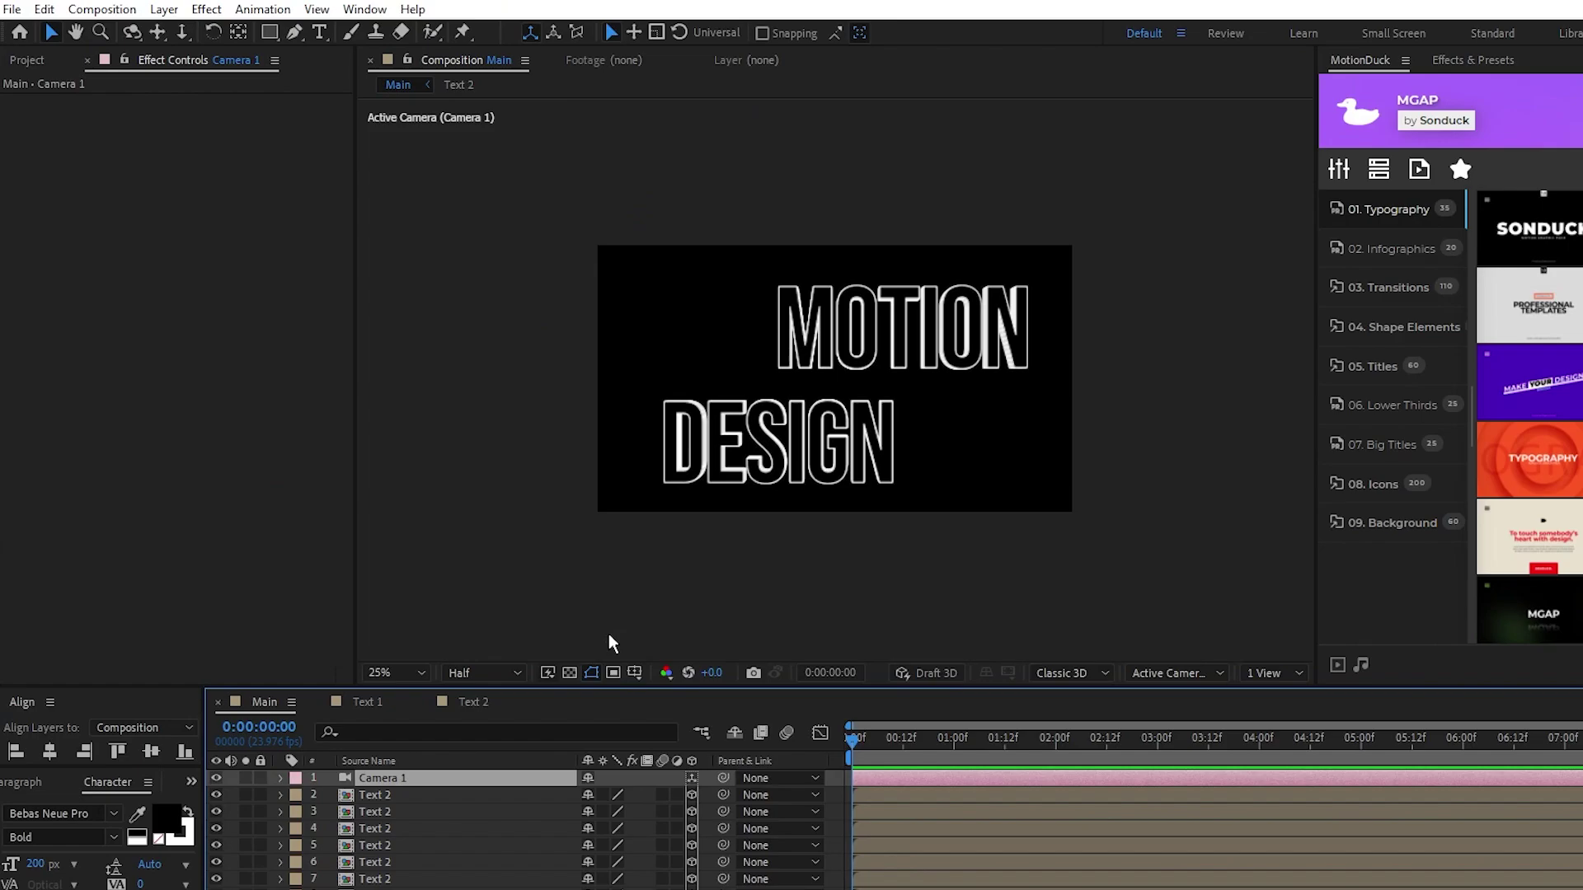
Step: Add a null object, parent Camera 1 to it, and make the null 3D
click(163, 9)
mouse_move(251, 33)
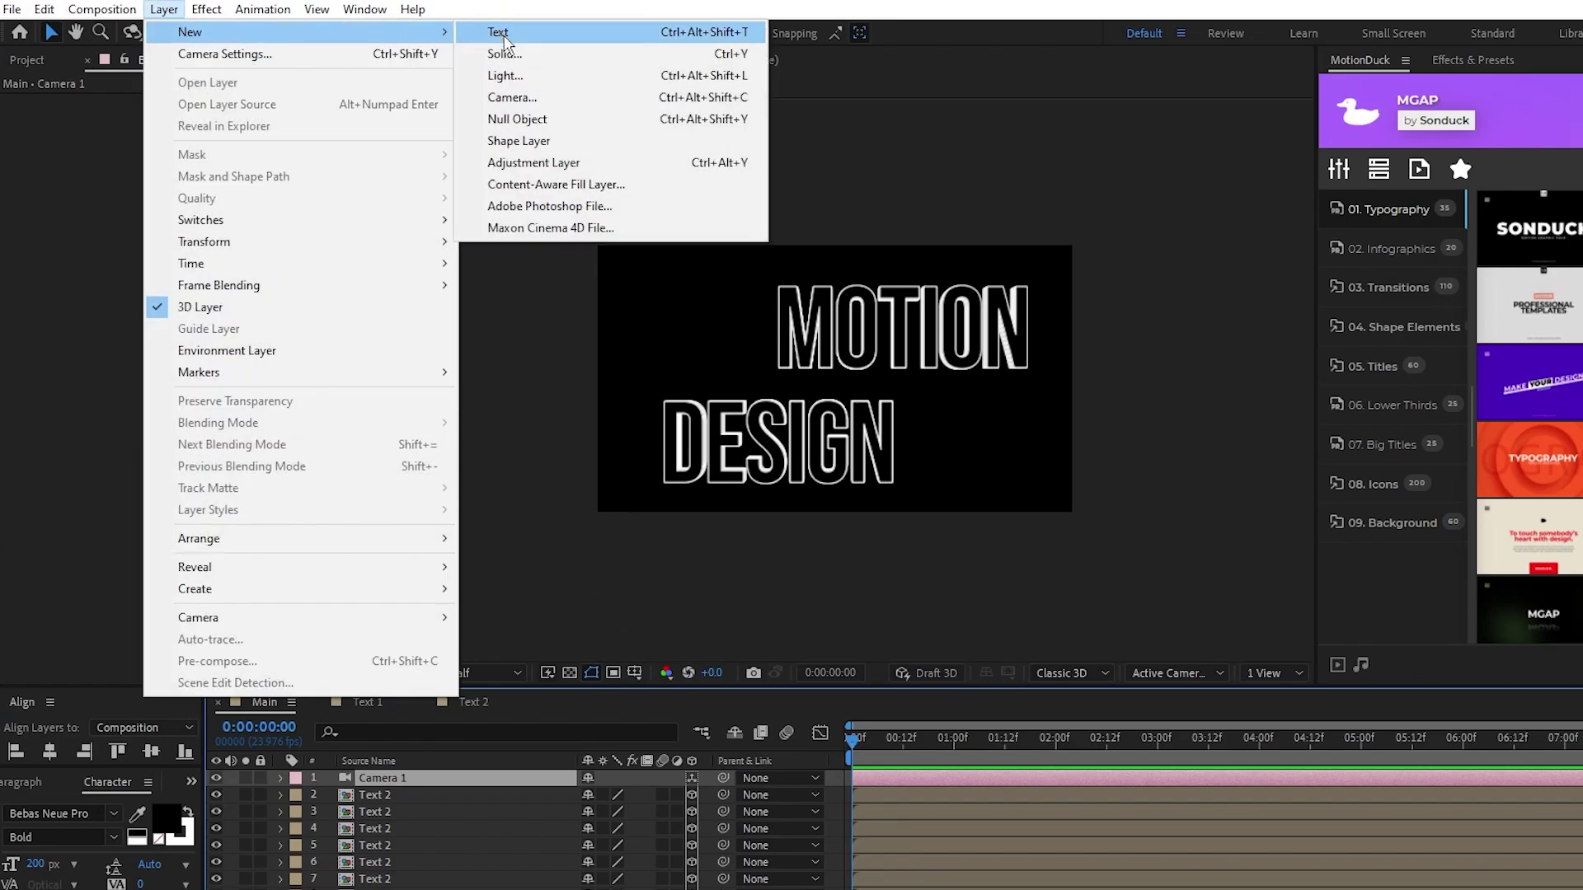
click(599, 120)
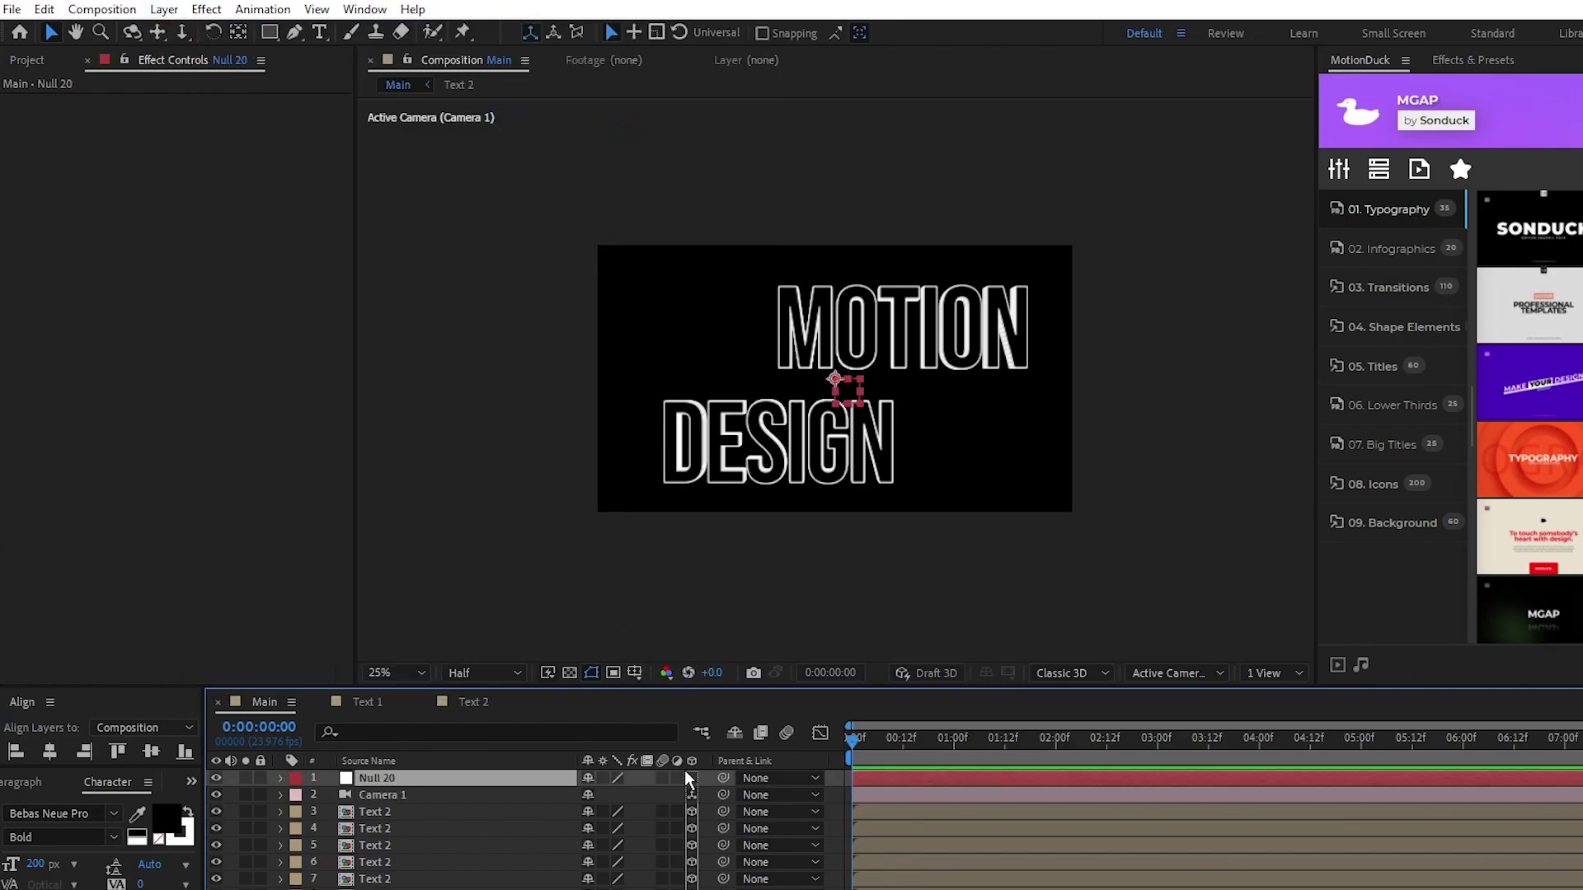
drag(723, 794, 415, 781)
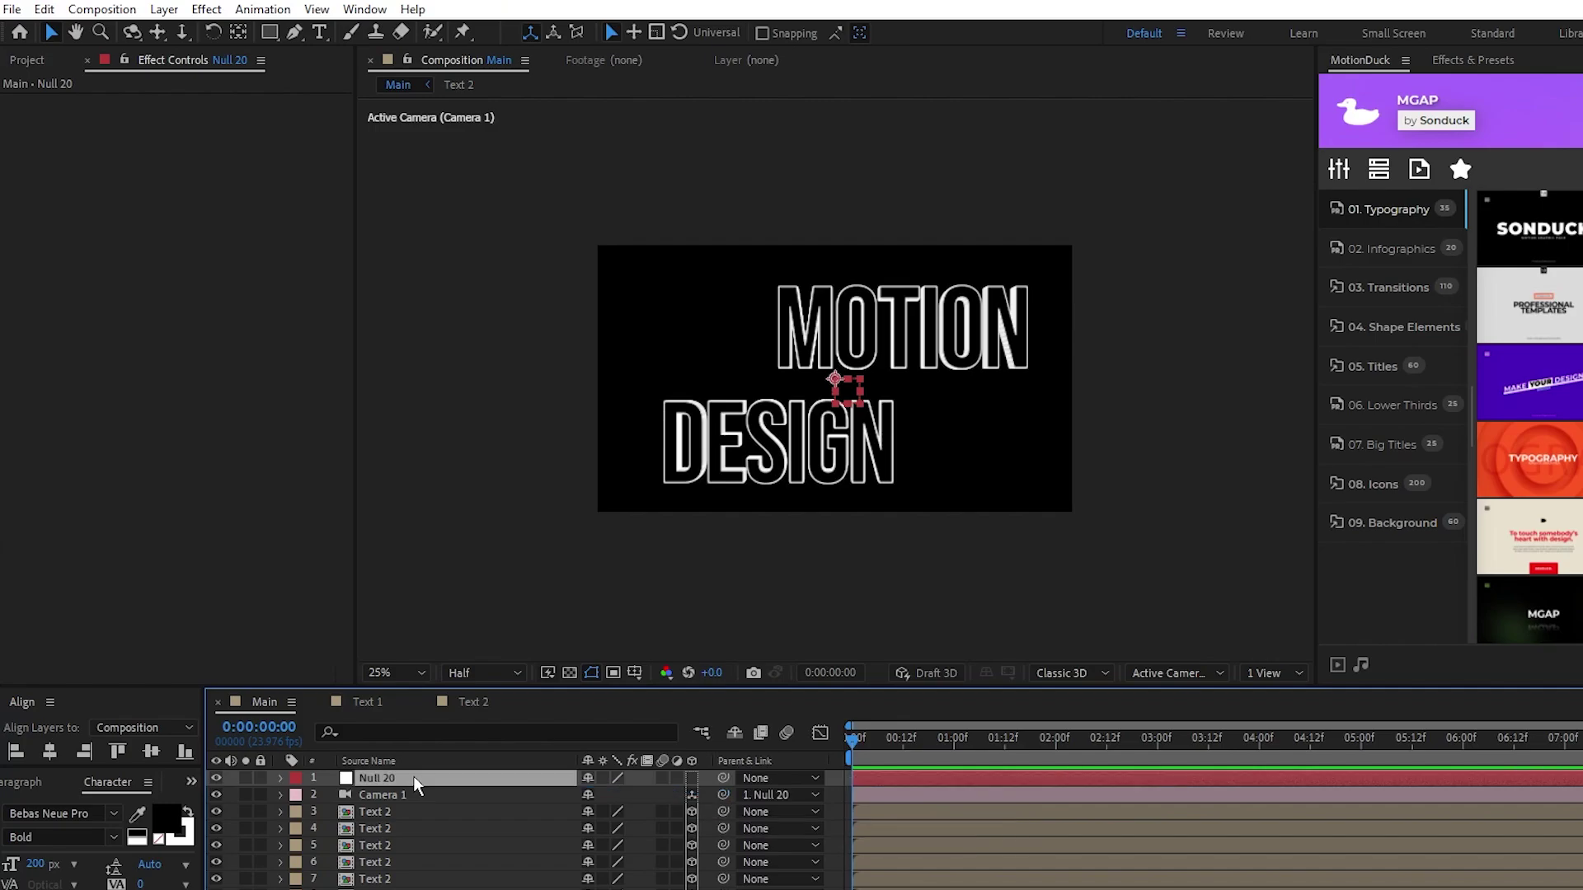
click(689, 778)
Step: Set the null's Orientation to 25°, 25°, 25°
key(r)
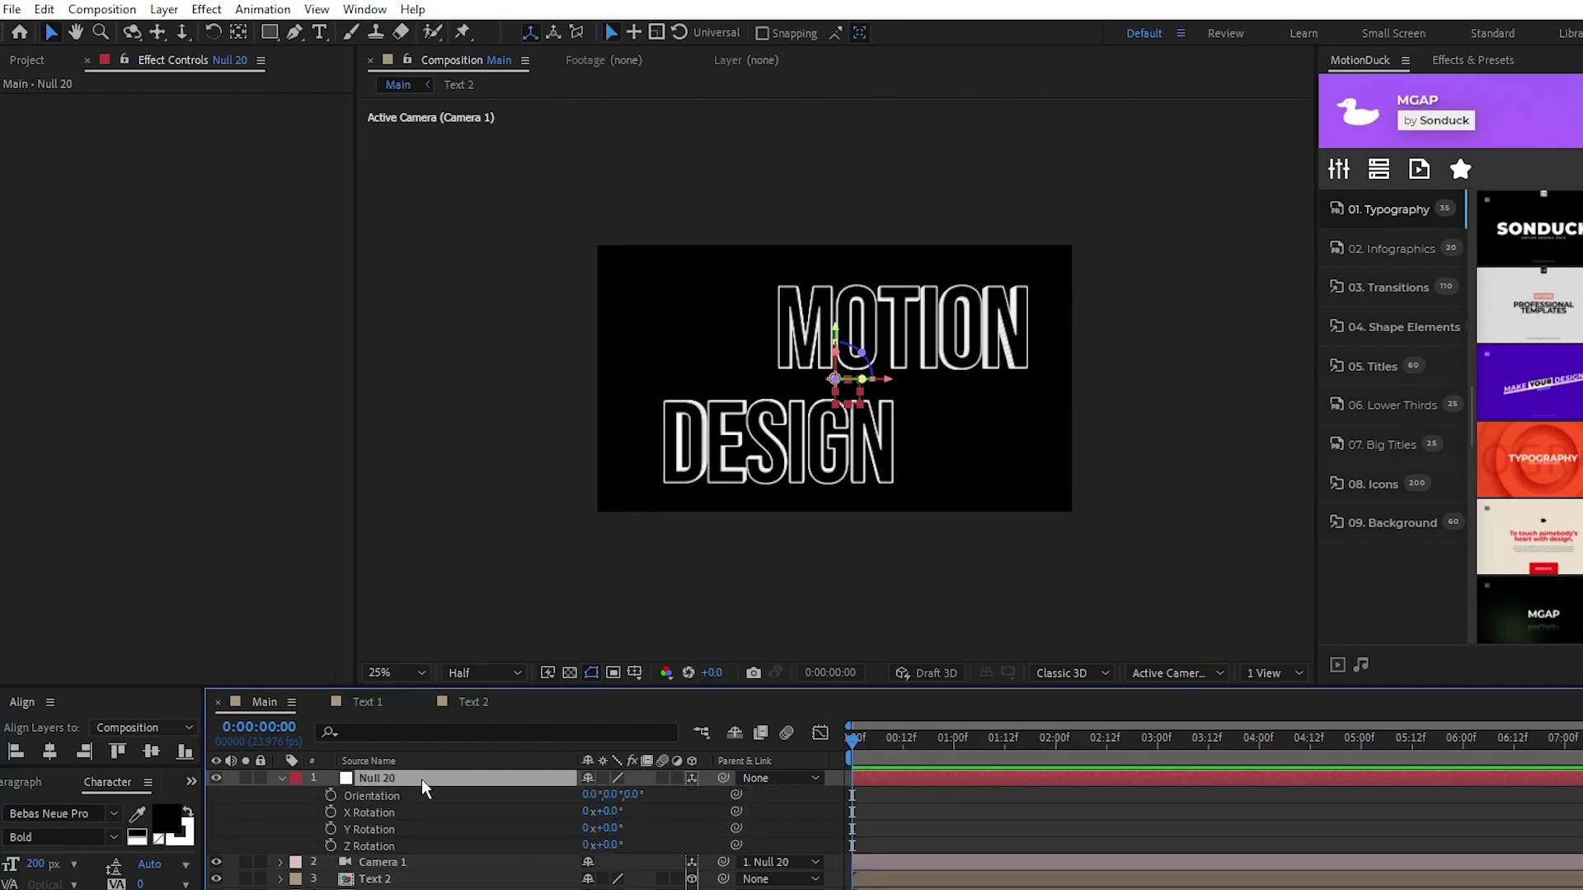
click(584, 797)
text(25)
key(Tab)
text(25)
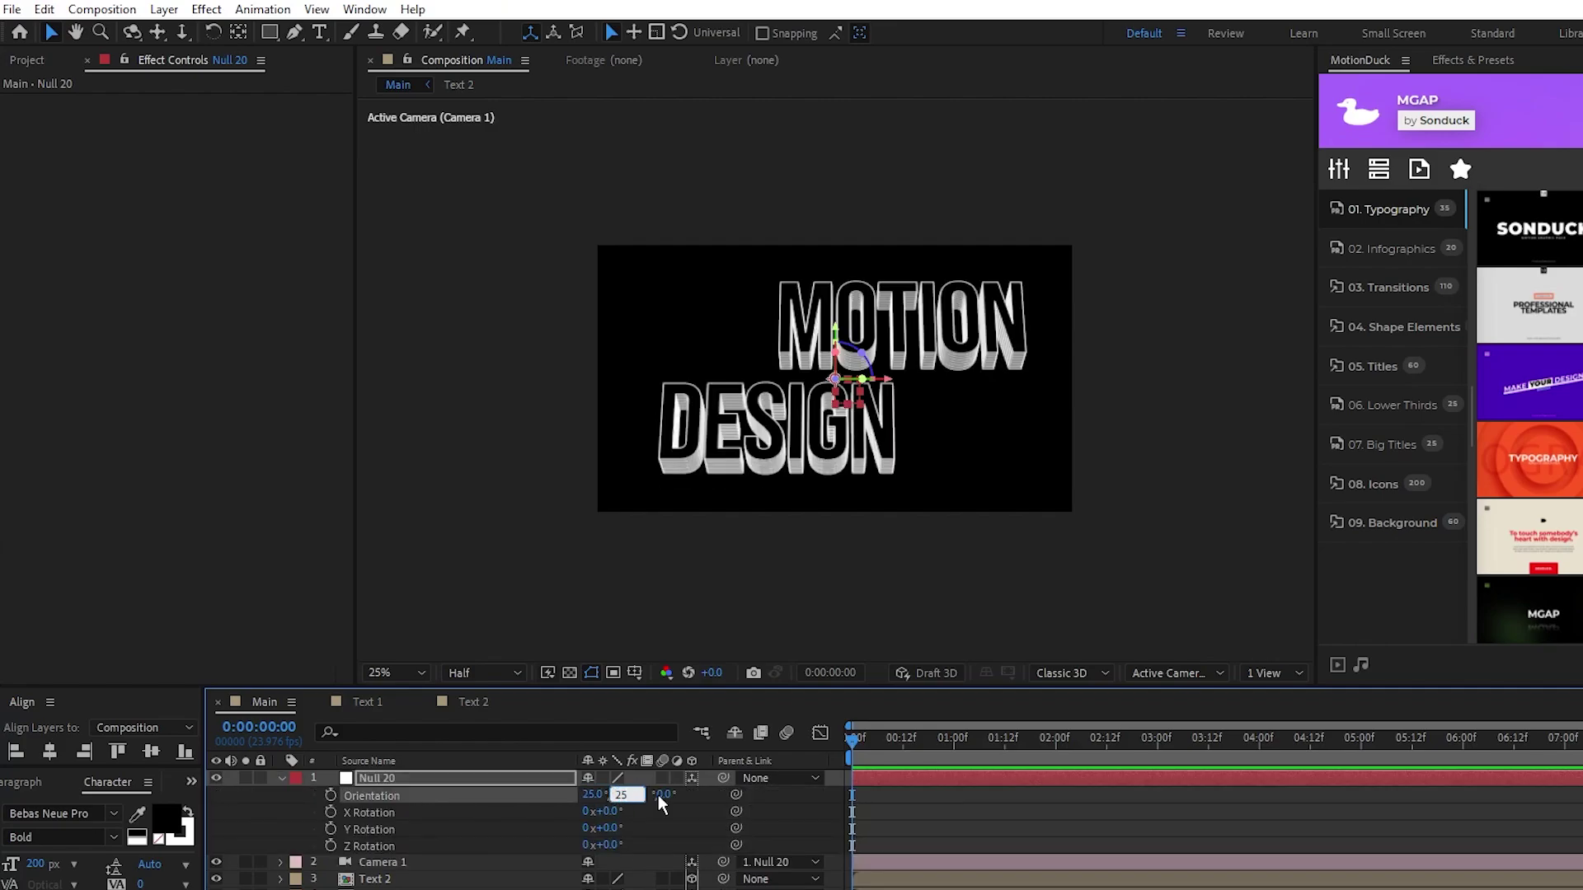
key(Tab)
text(25)
key(Return)
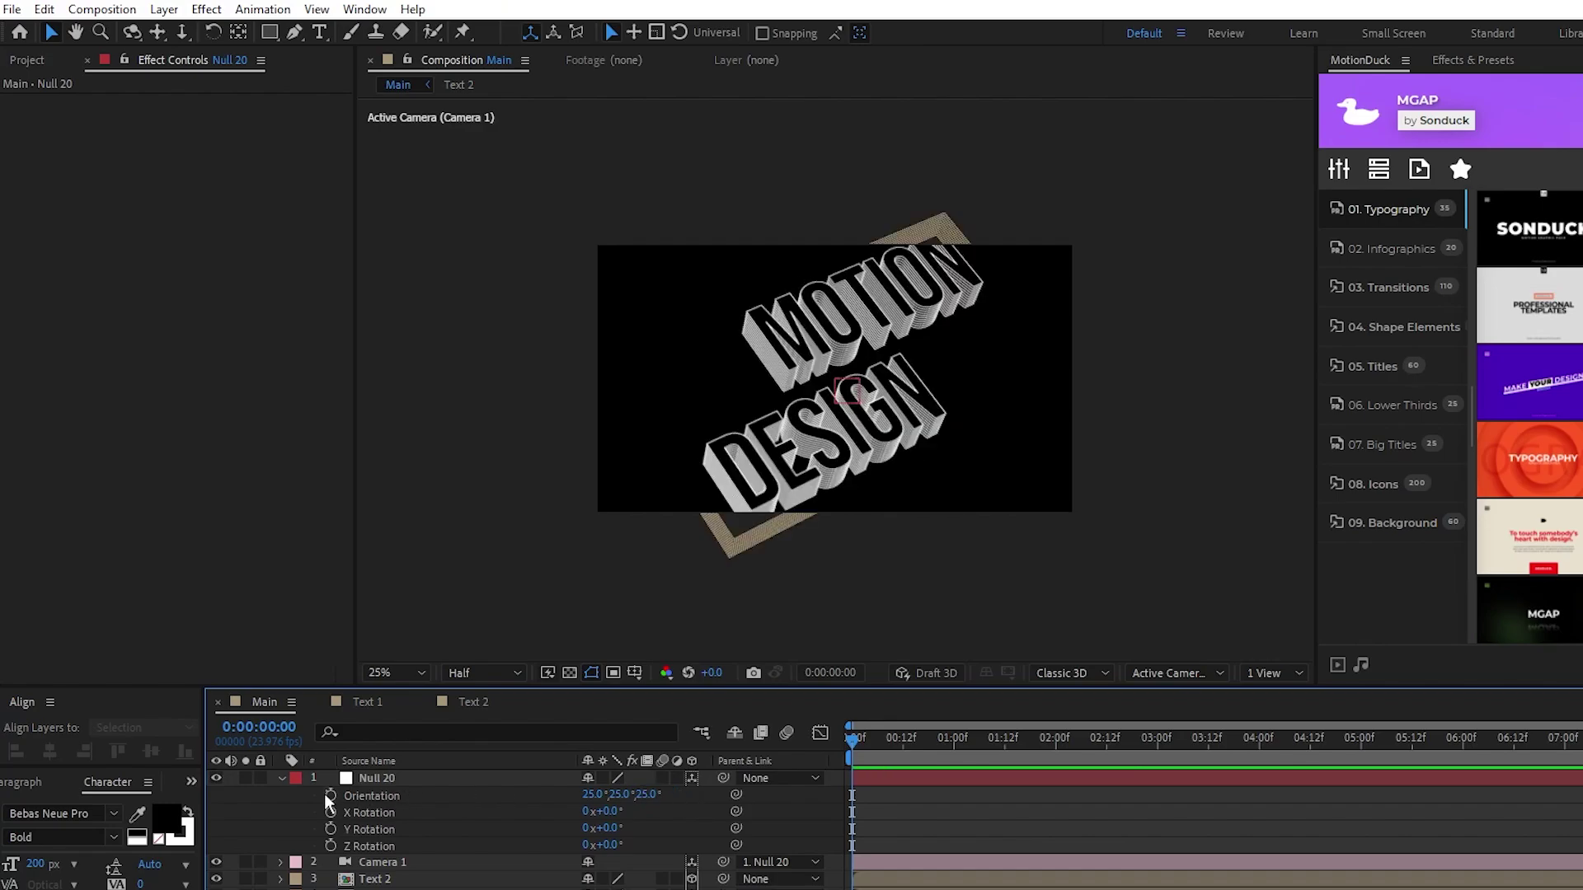
click(343, 797)
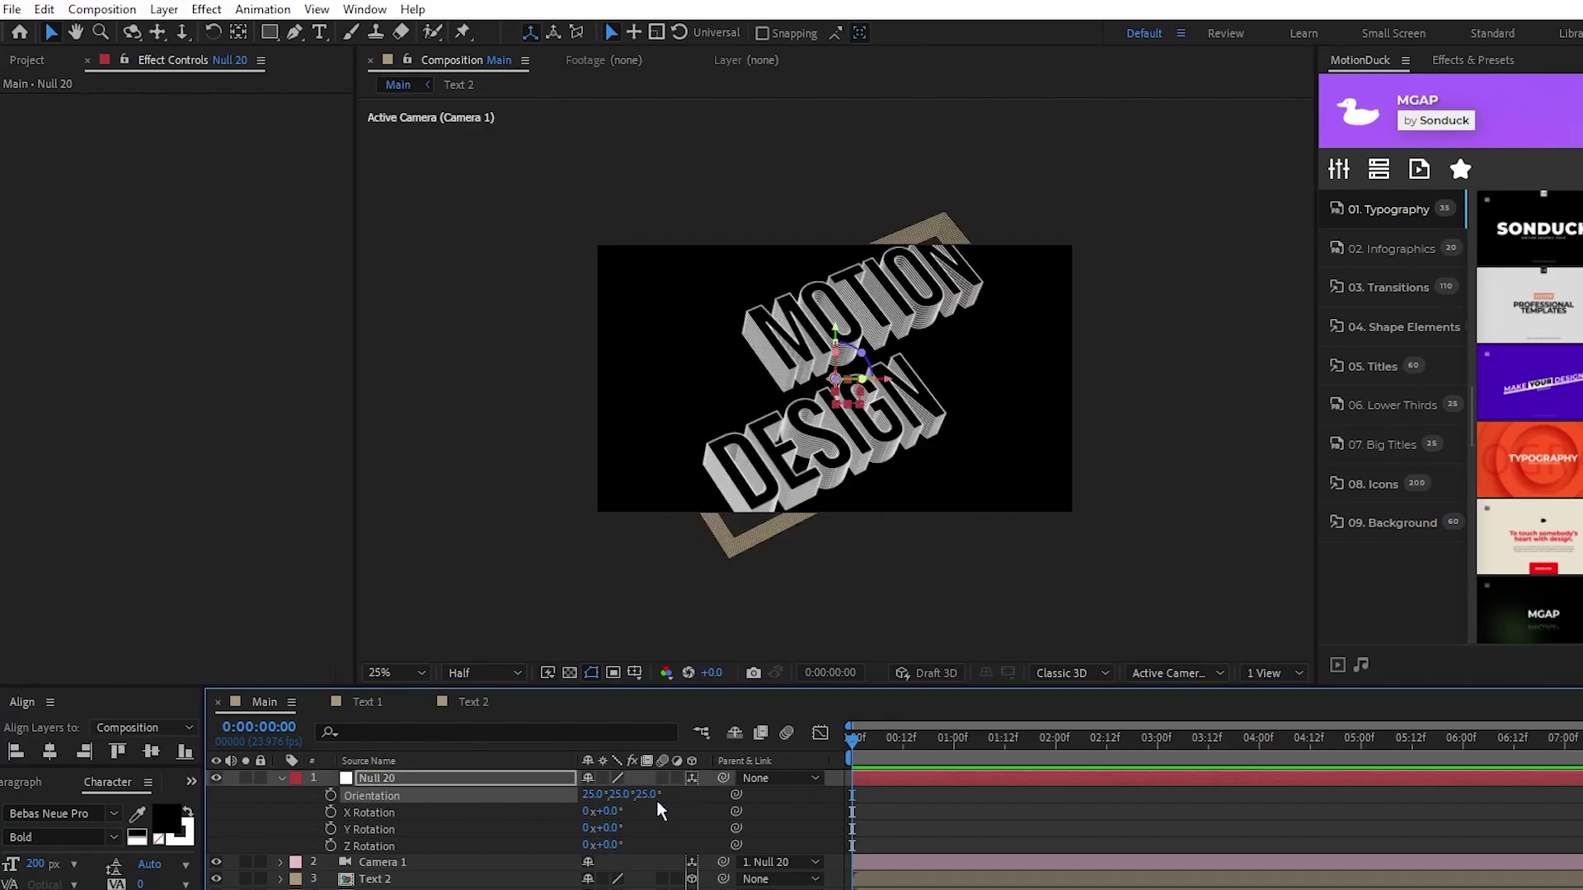
scroll(709, 437, up, 2)
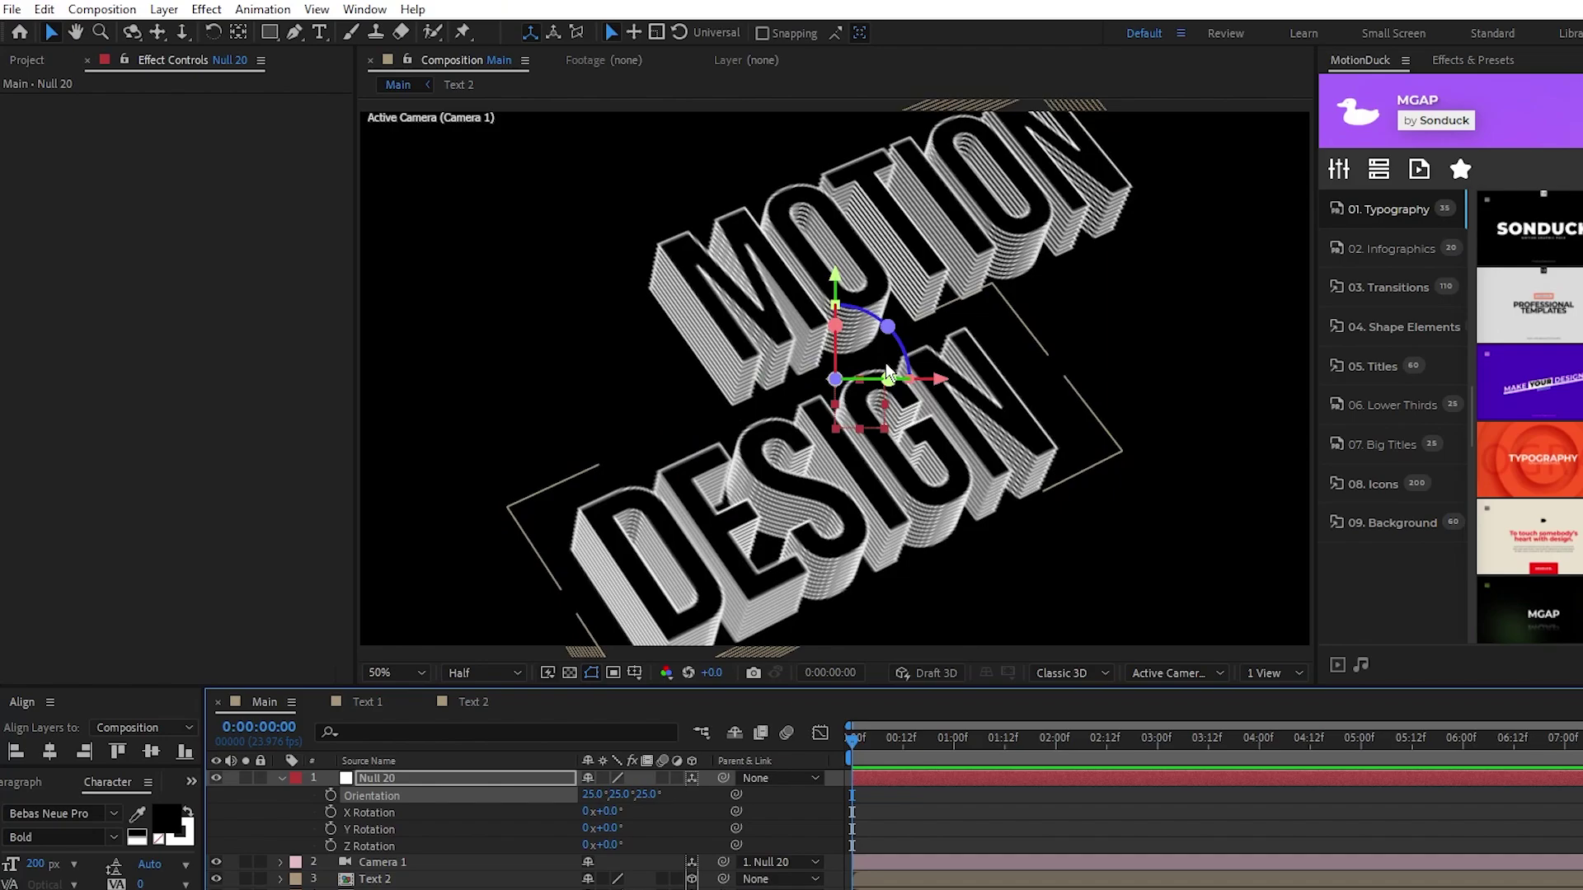
Step: Keyframe Null 20's Orientation, setting it to 50°, 30°, 25° at 2 seconds
key(comma)
click(330, 795)
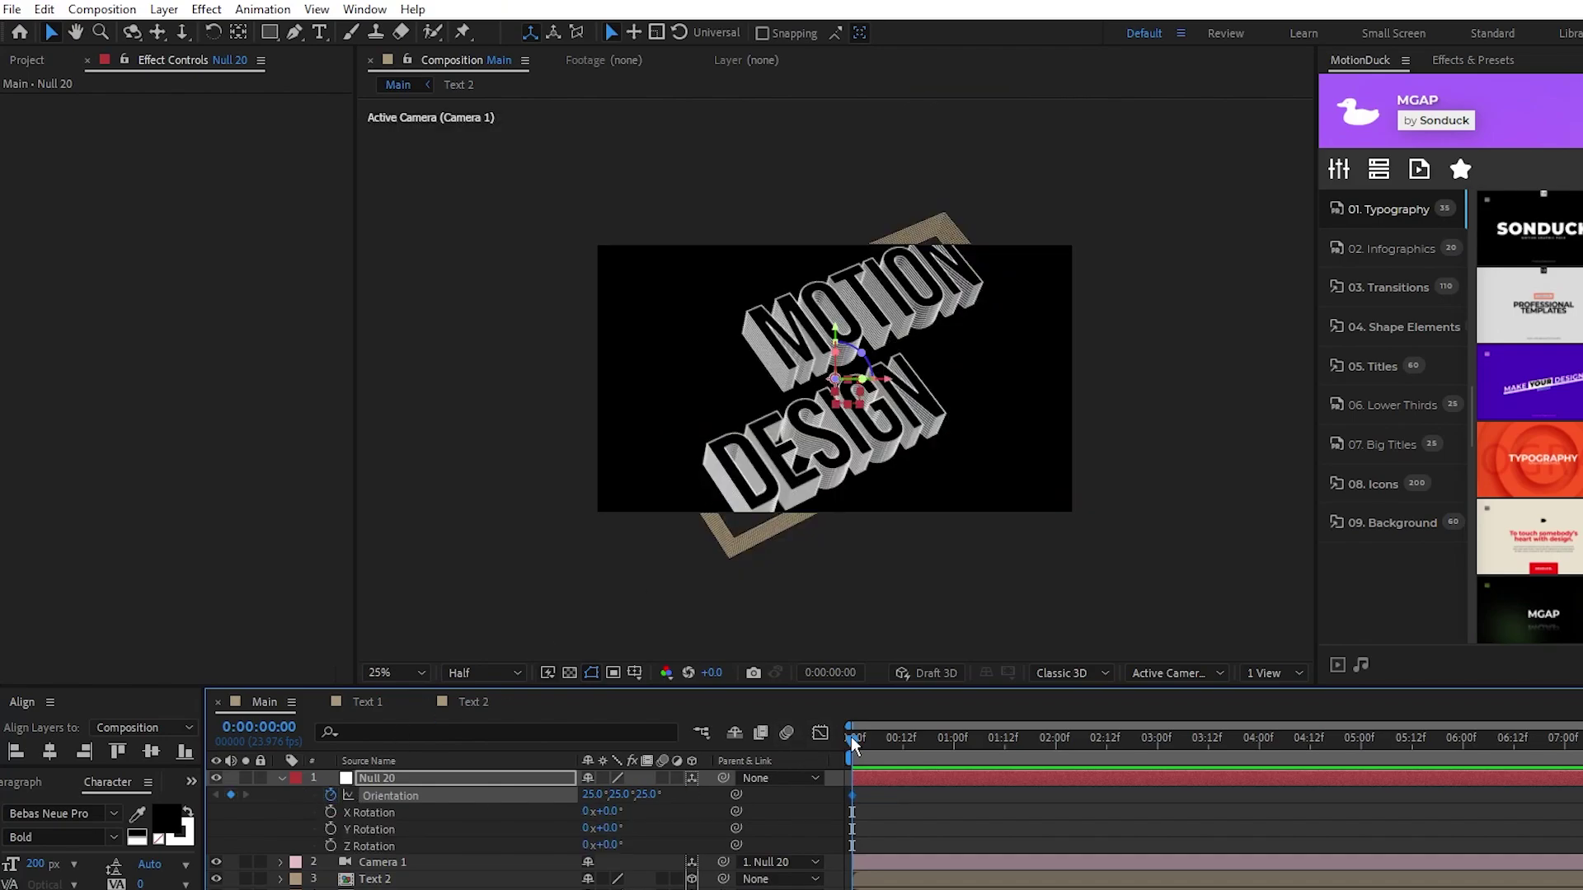
drag(851, 735, 1053, 759)
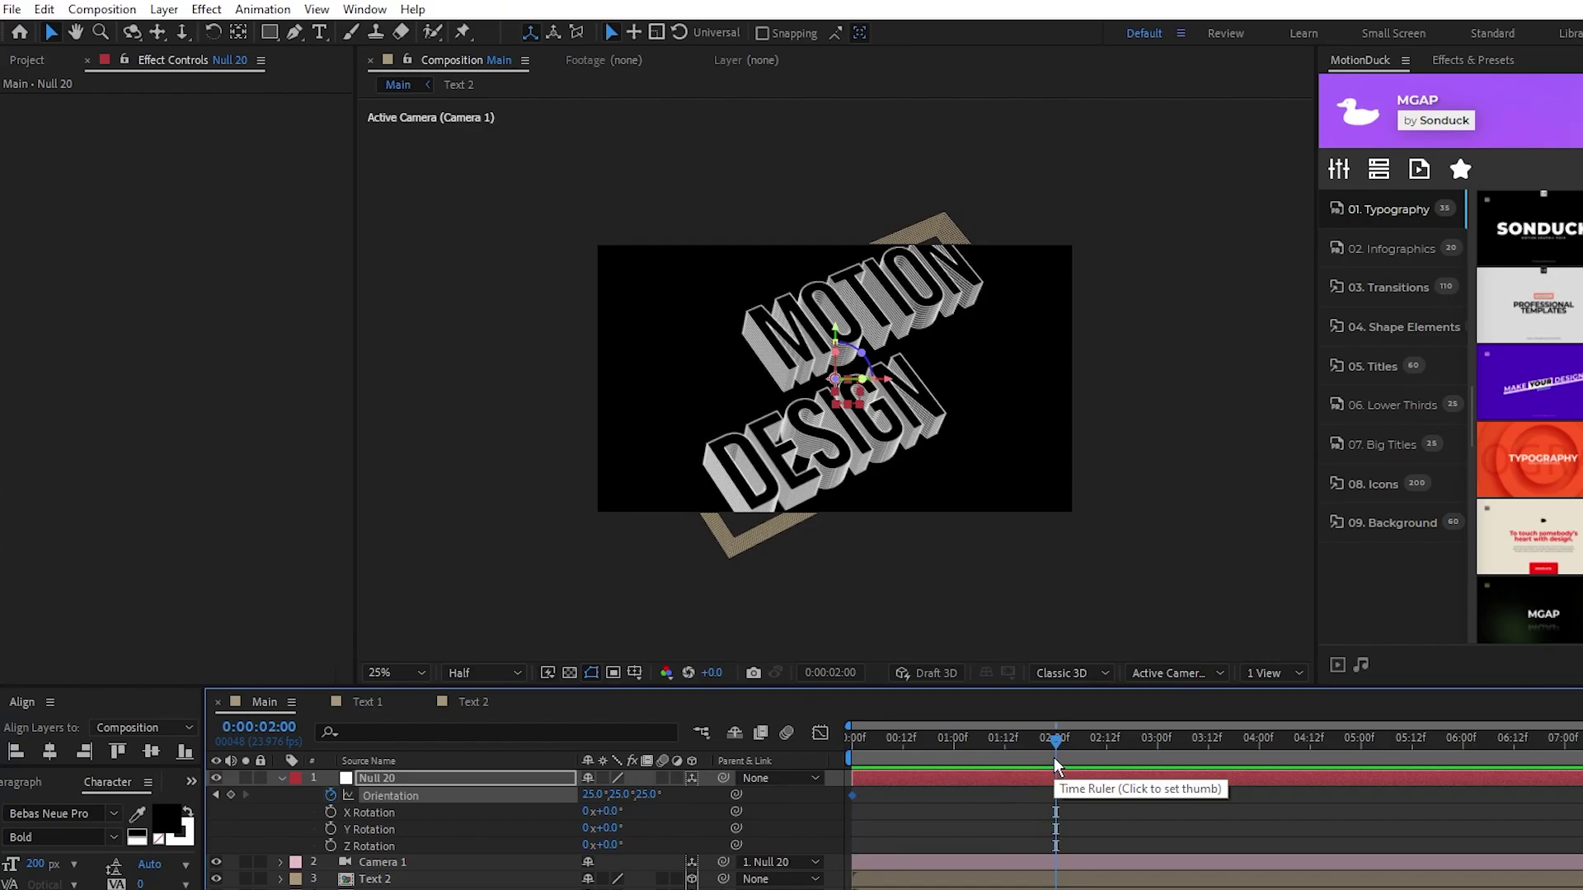
click(594, 798)
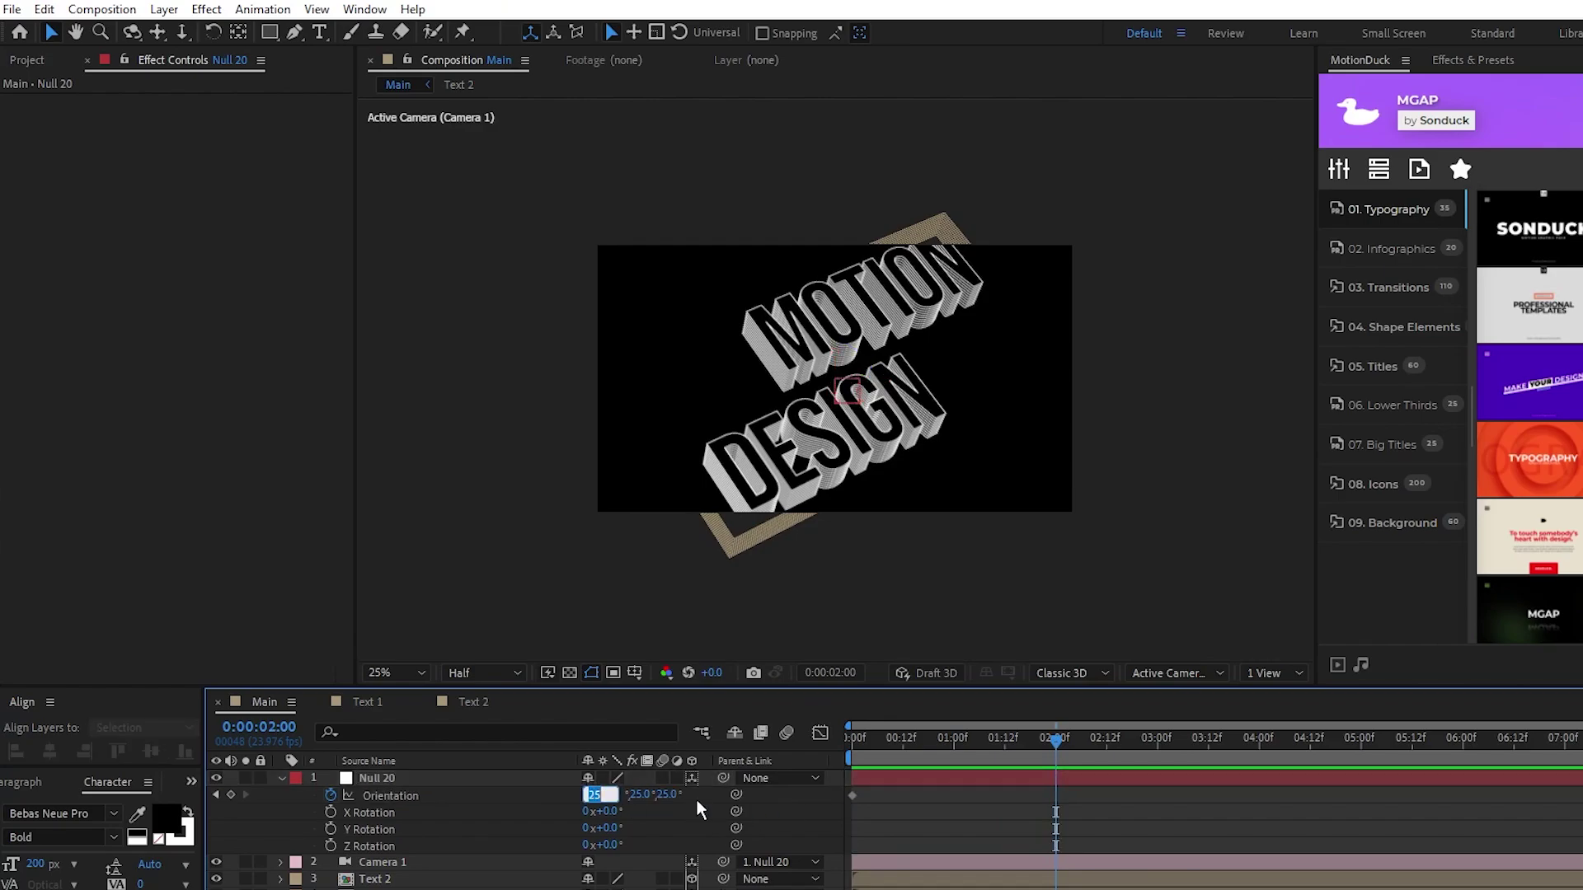
text(50)
key(Return)
click(639, 797)
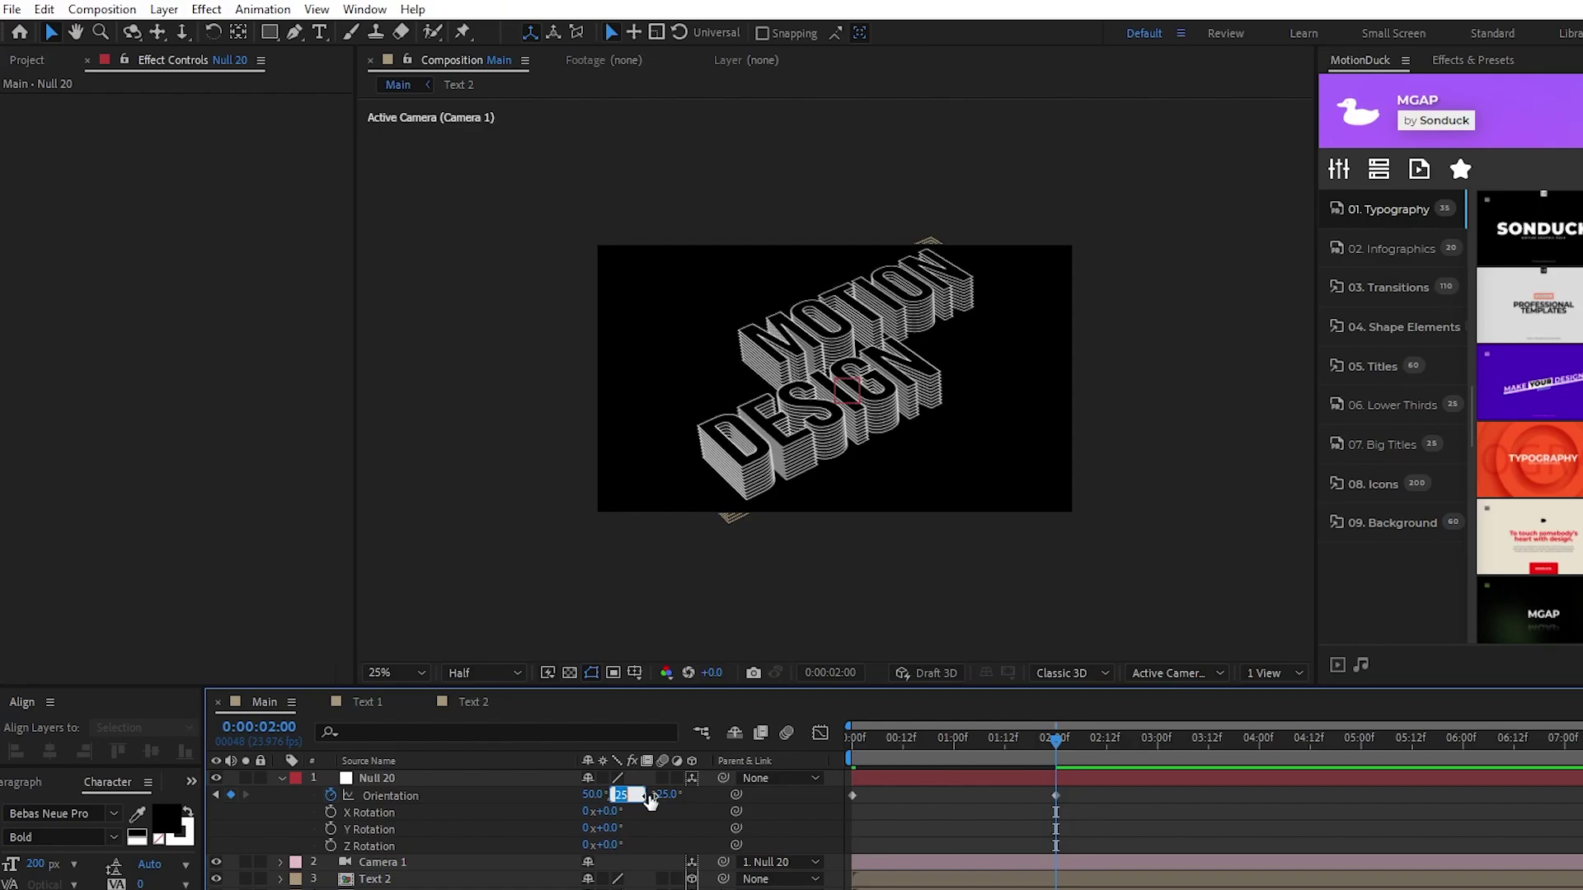
text(30)
key(Return)
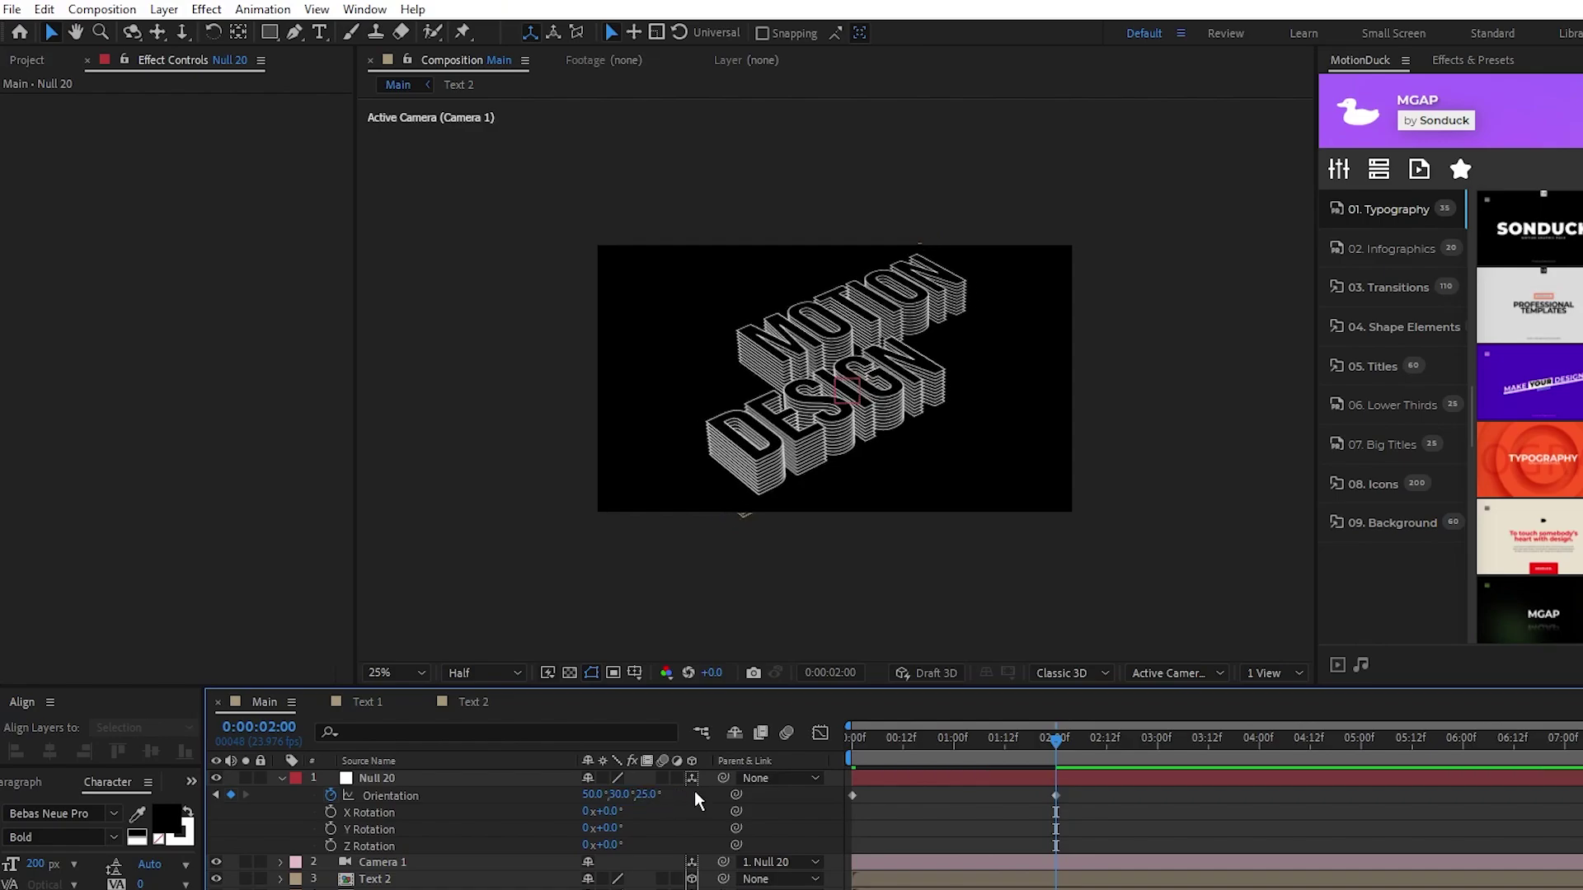
click(852, 796)
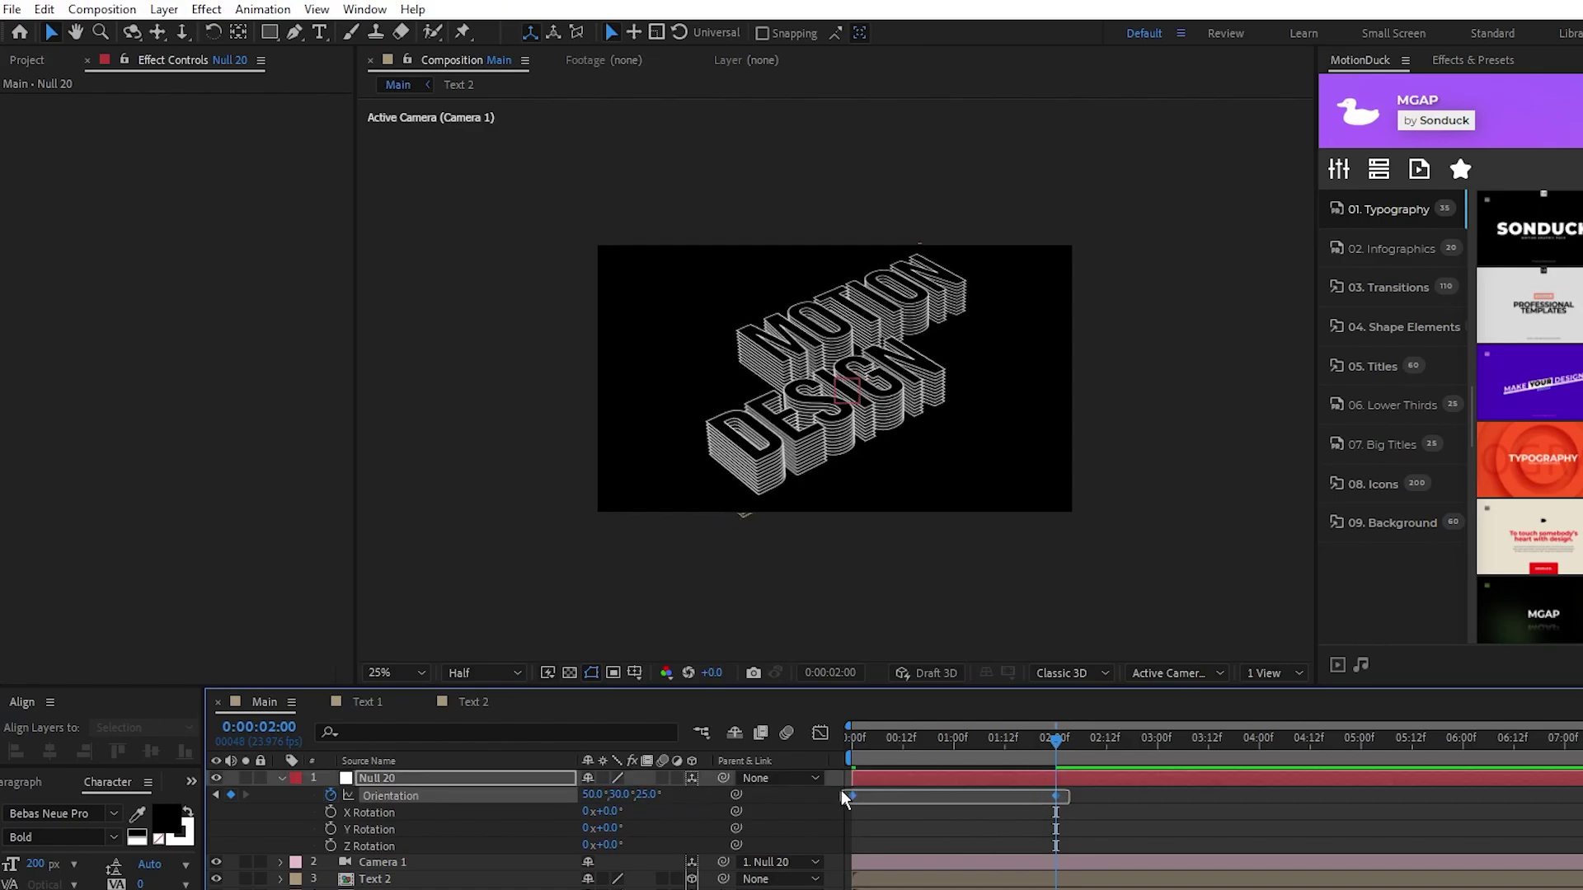
click(912, 800)
mouse_move(611, 796)
mouse_down()
mouse_move(595, 806)
mouse_move(610, 802)
mouse_up()
drag(643, 799, 692, 814)
click(693, 814)
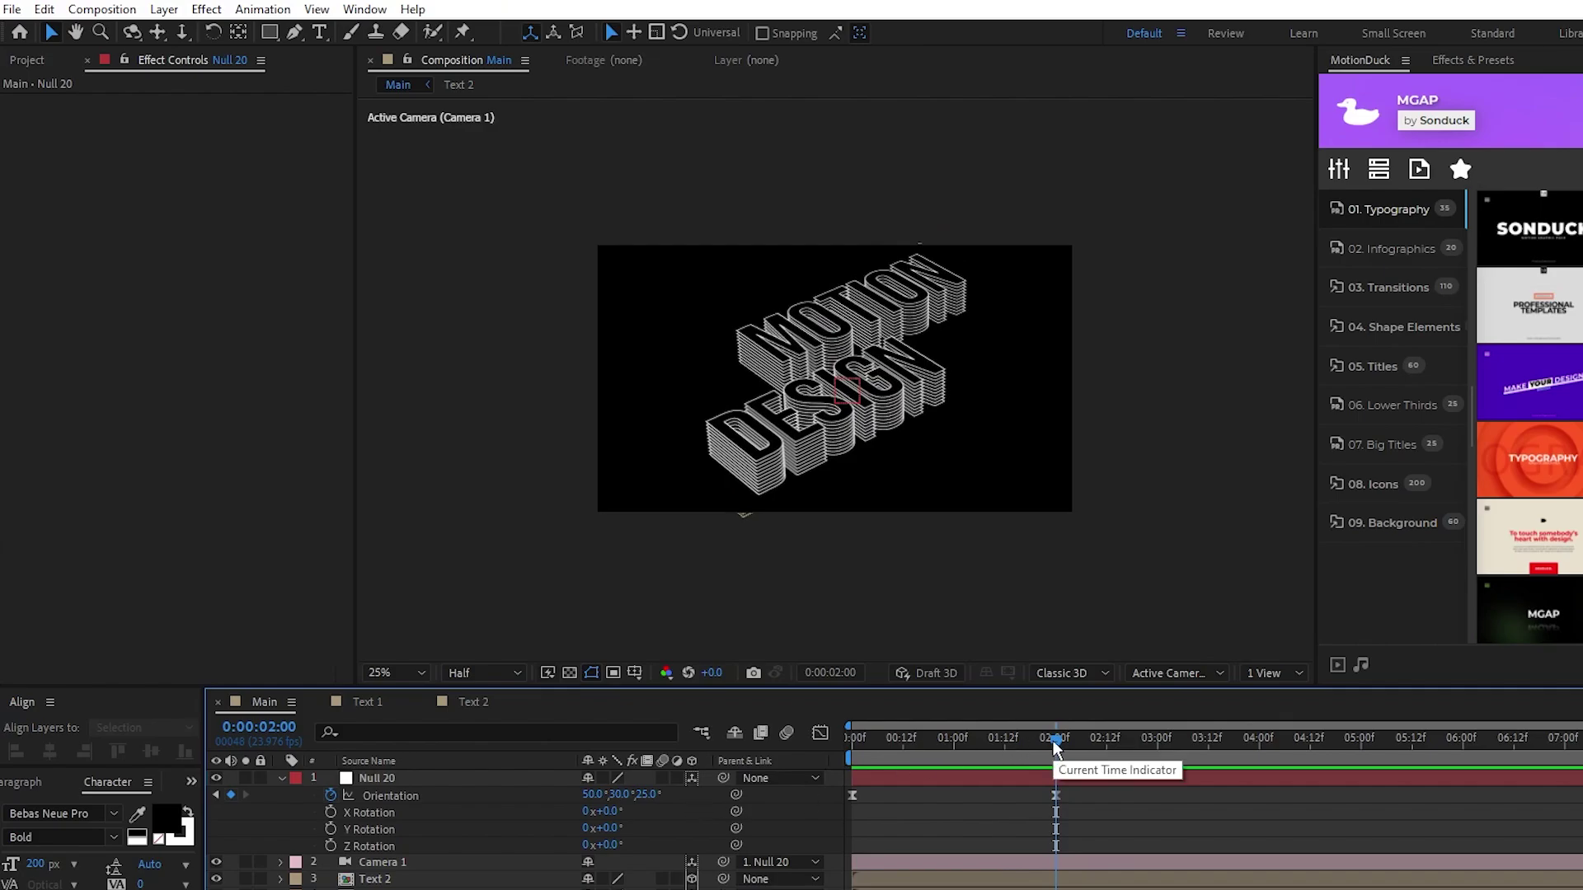
Step: Add a loopOut("pingpong") expression to Orientation and preview the looping animation
alt+click(331, 796)
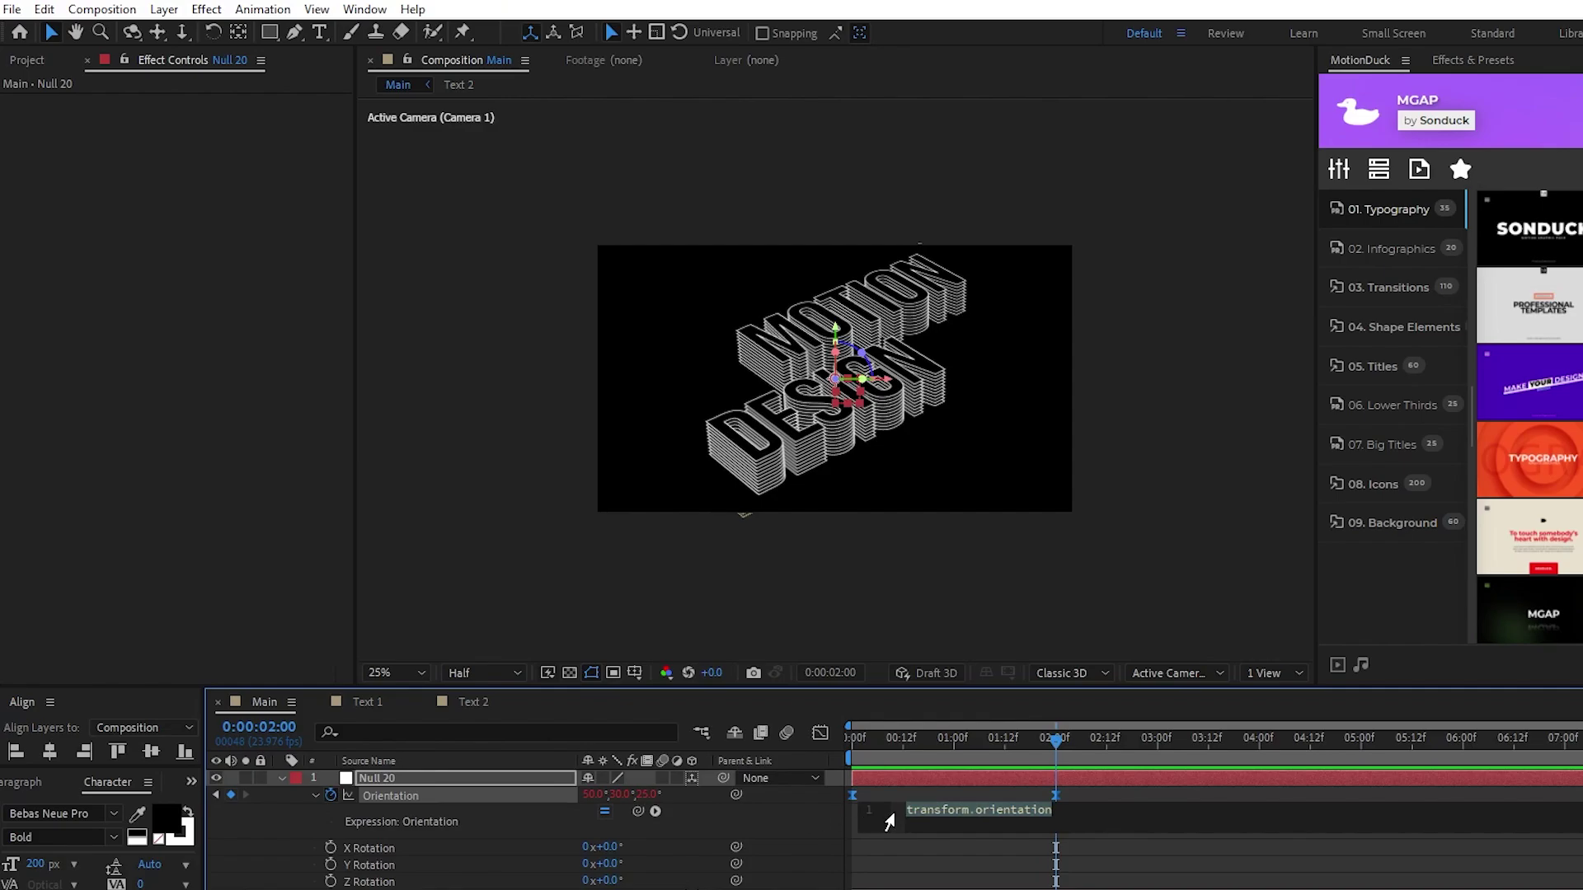
text(loopO)
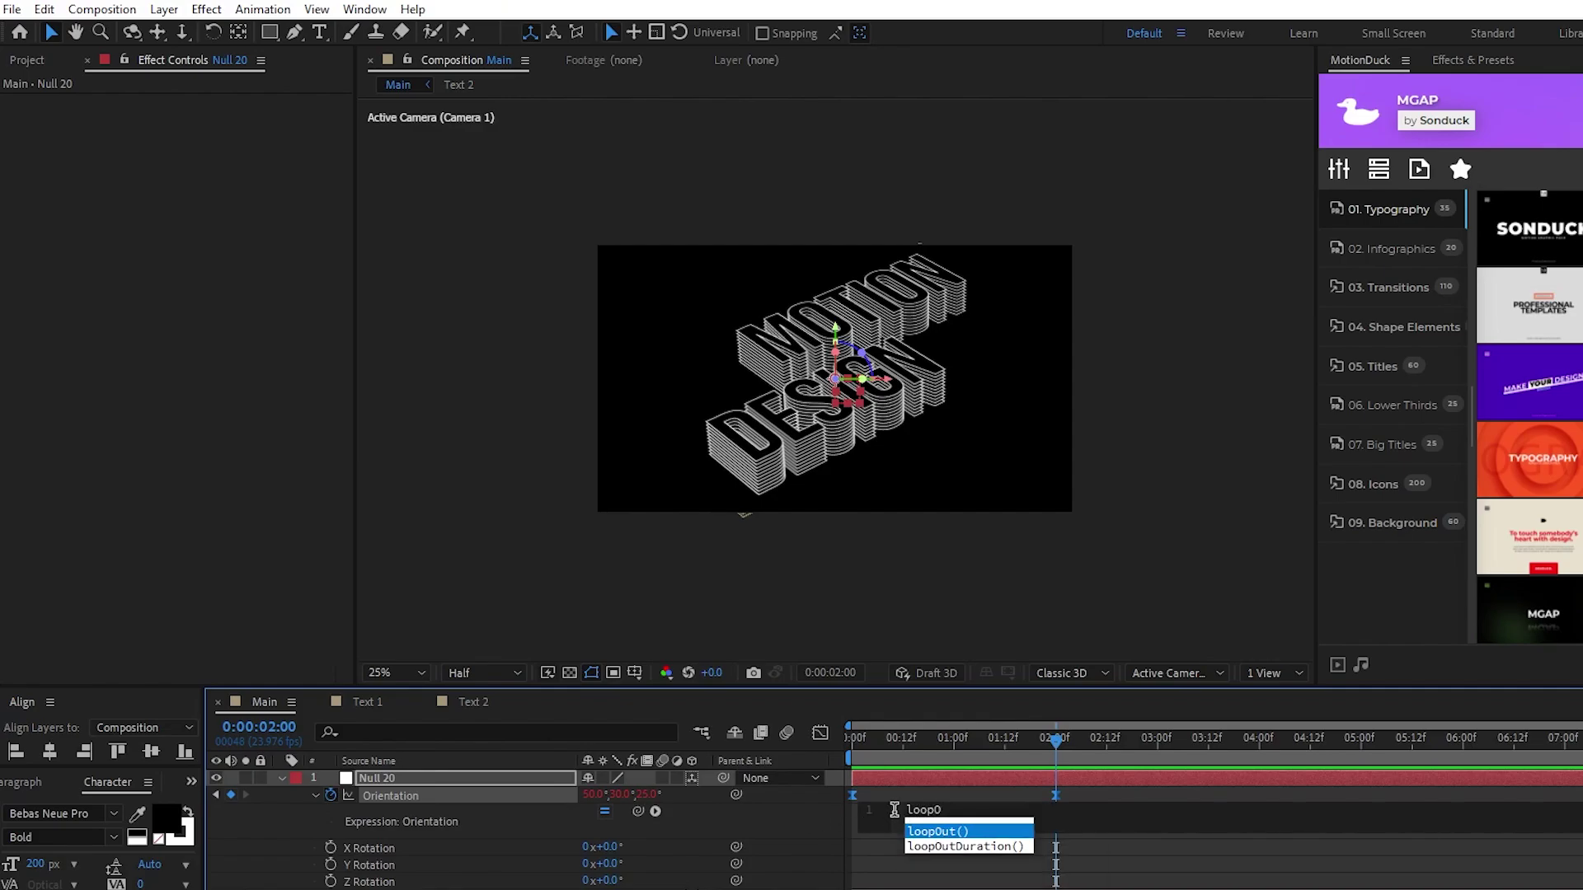
text(ut)
key(Return)
text(")
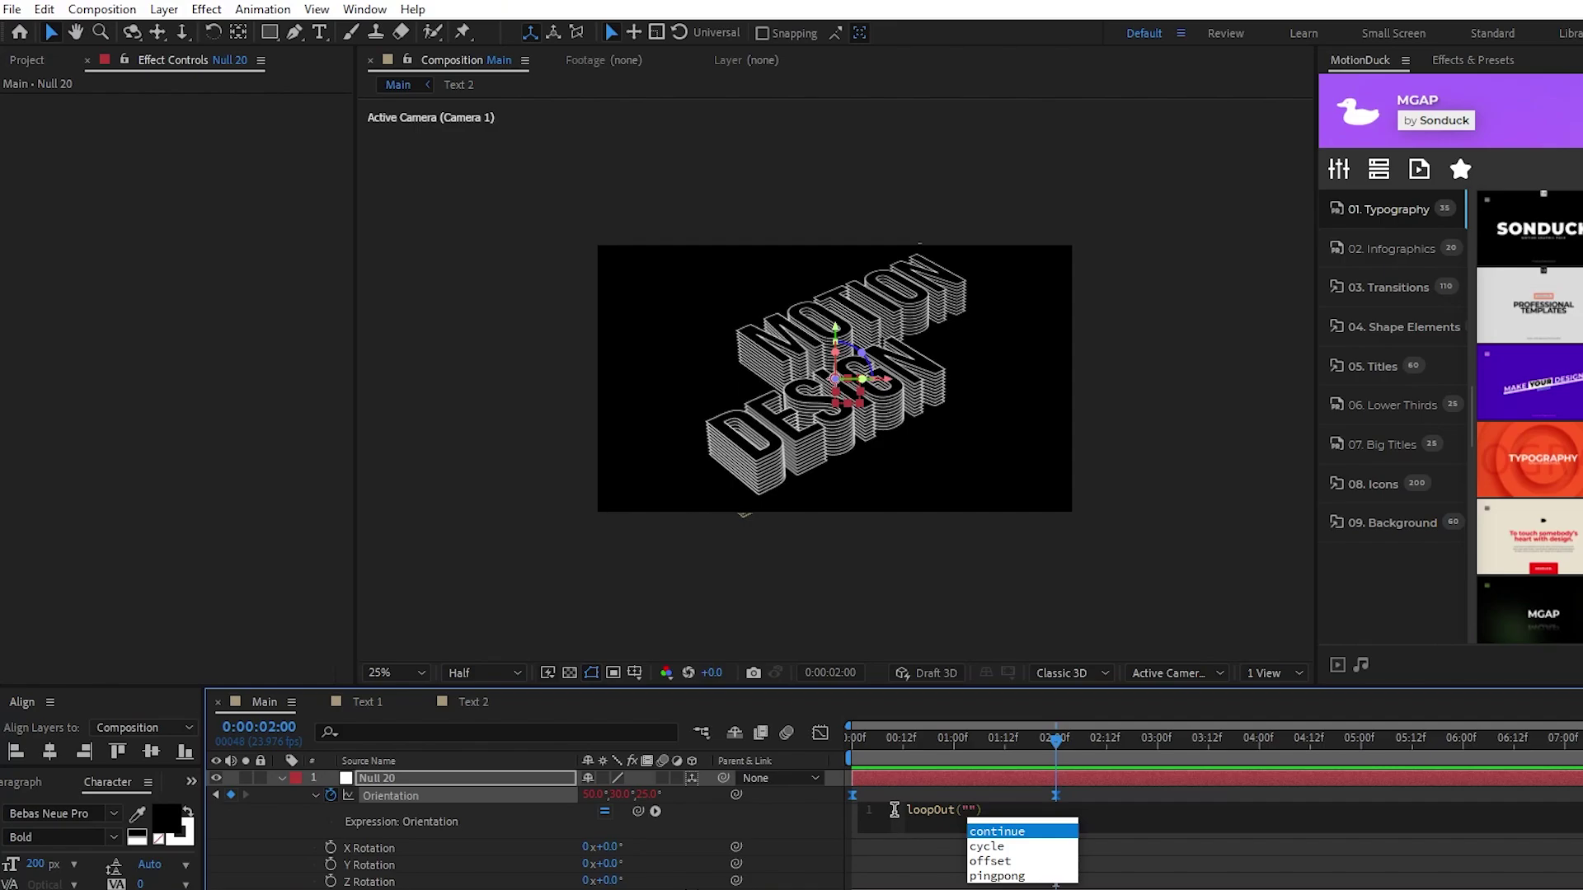
text(pin)
key(Return)
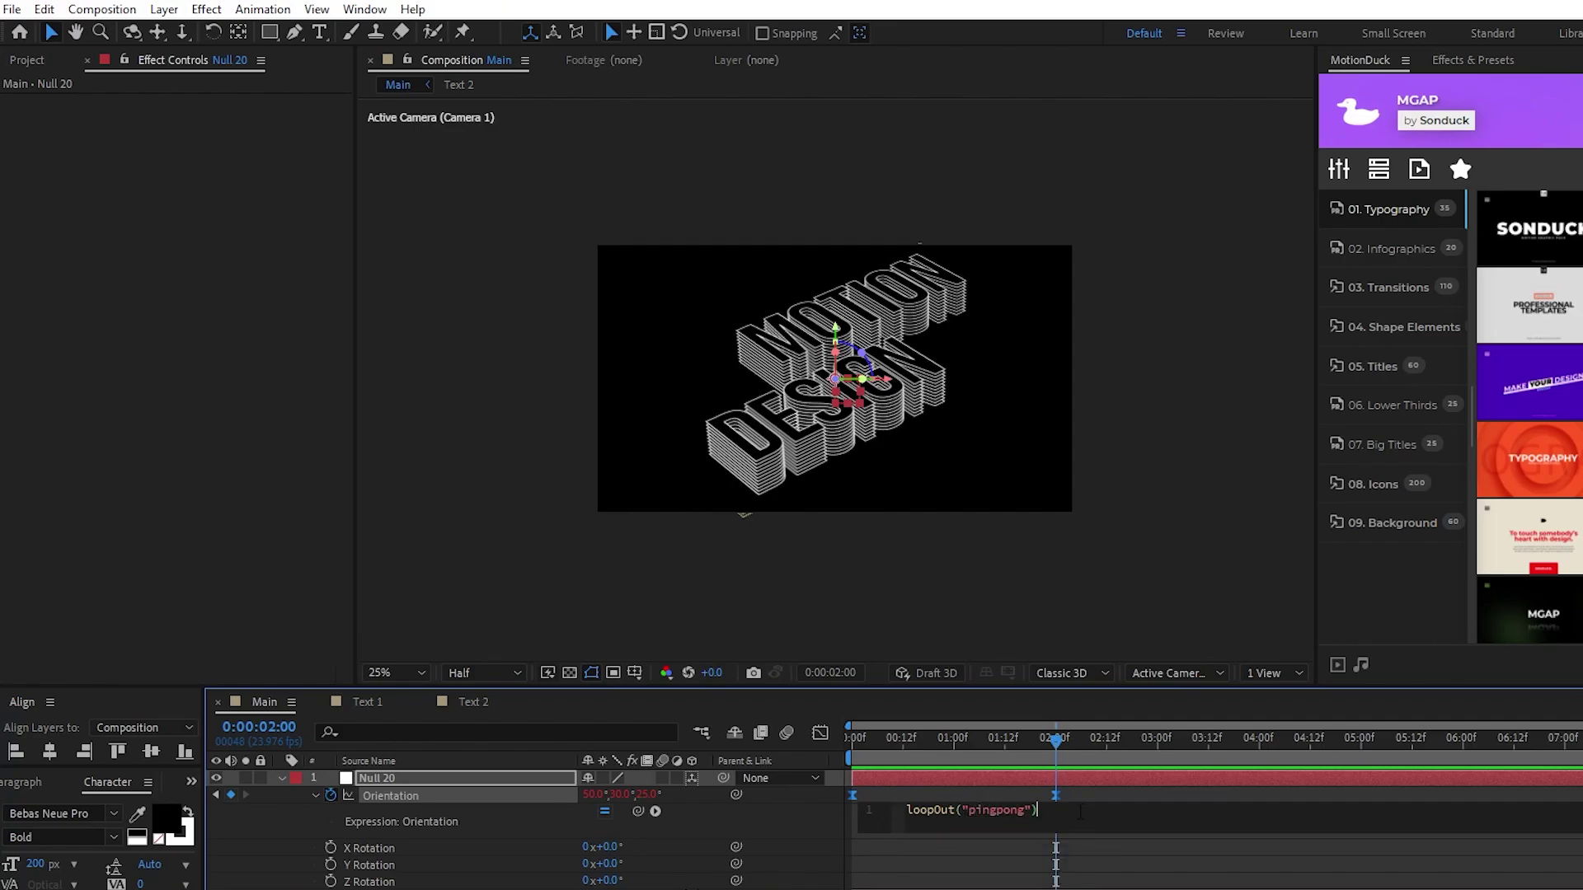
click(829, 813)
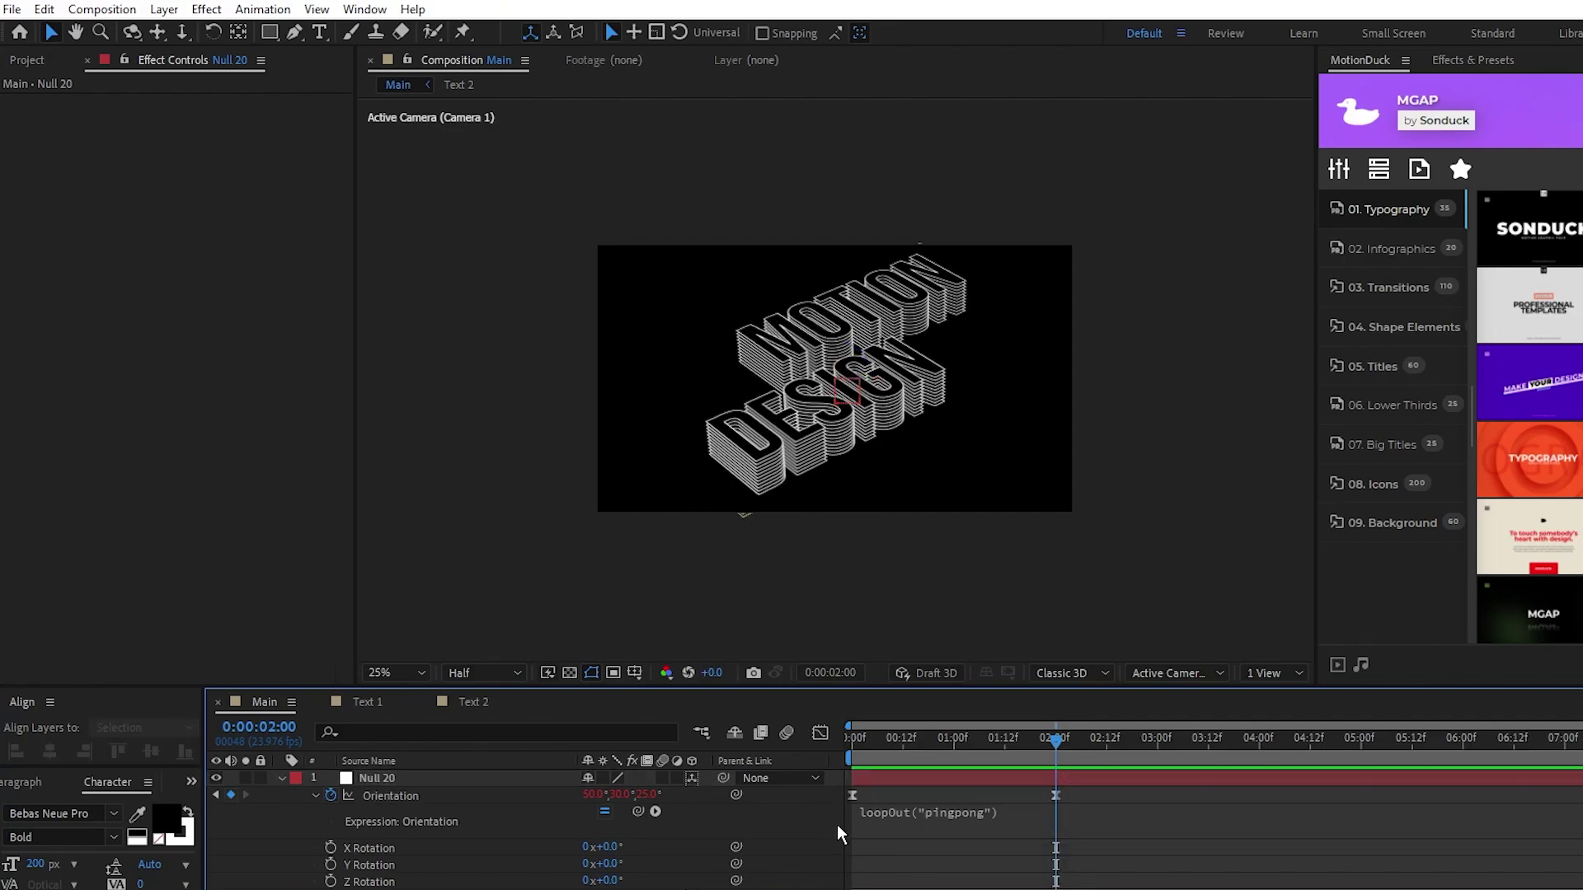
click(1021, 745)
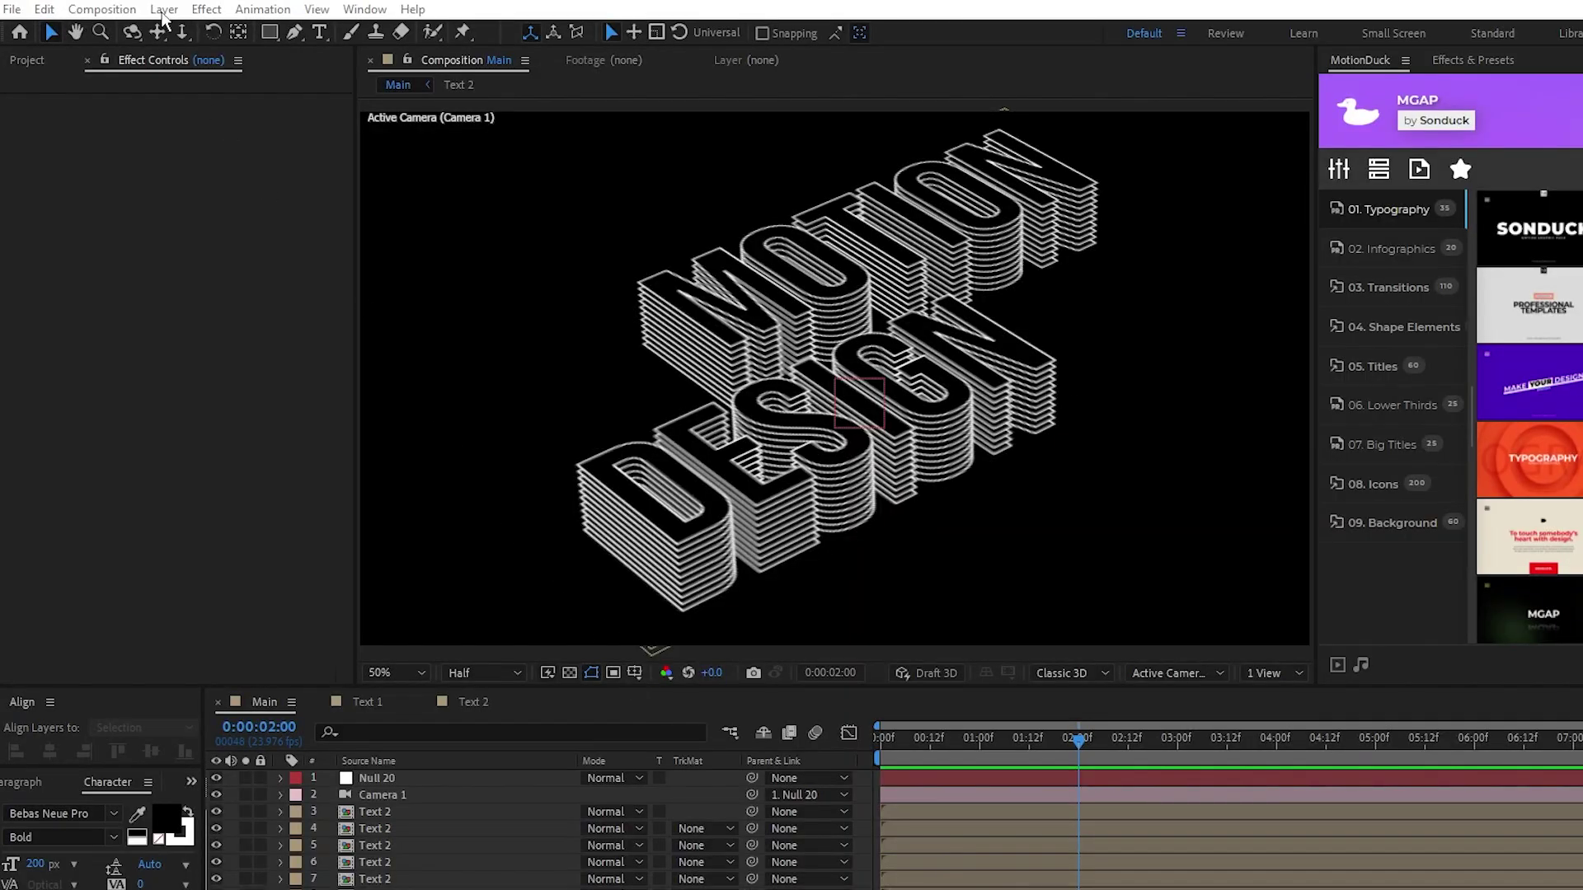
Step: Create a dark solid named bg and move it below all layers
click(164, 10)
mouse_move(341, 32)
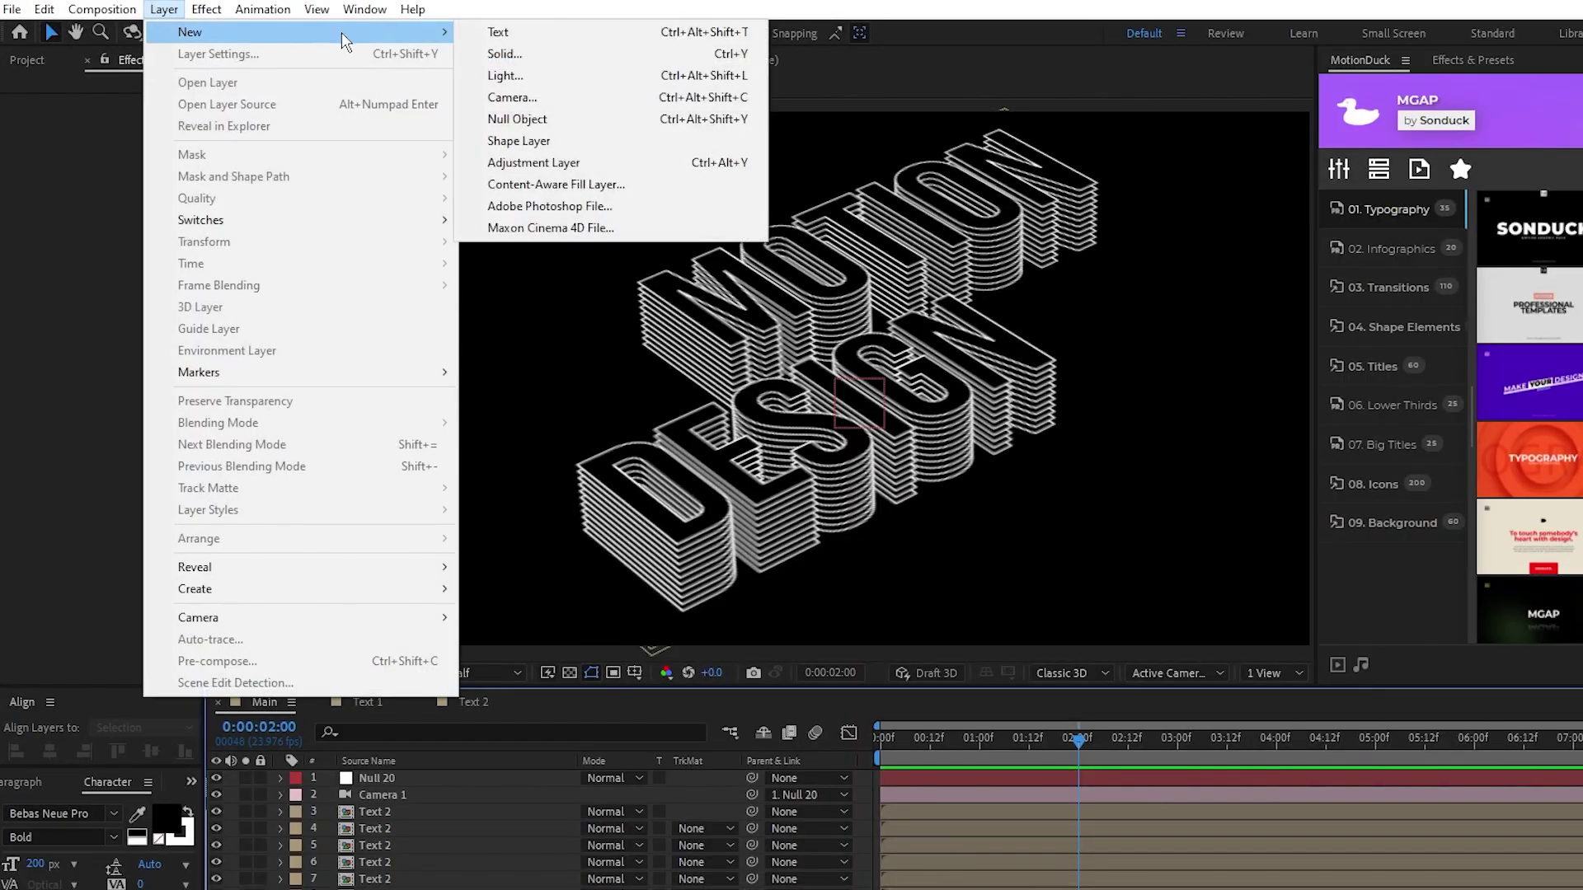
click(655, 52)
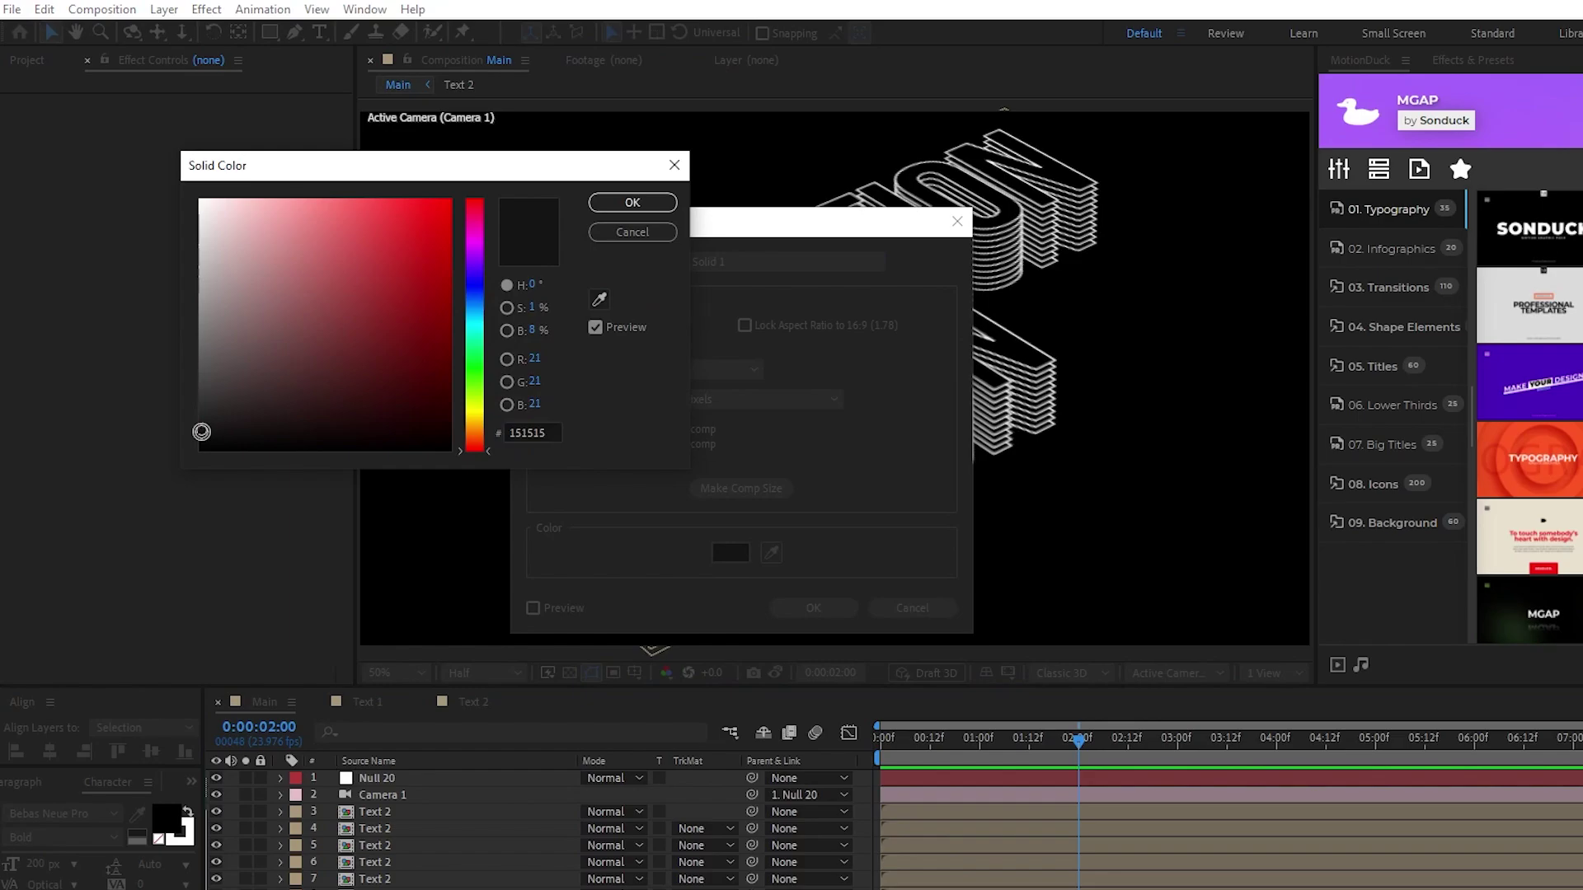
click(633, 202)
click(812, 609)
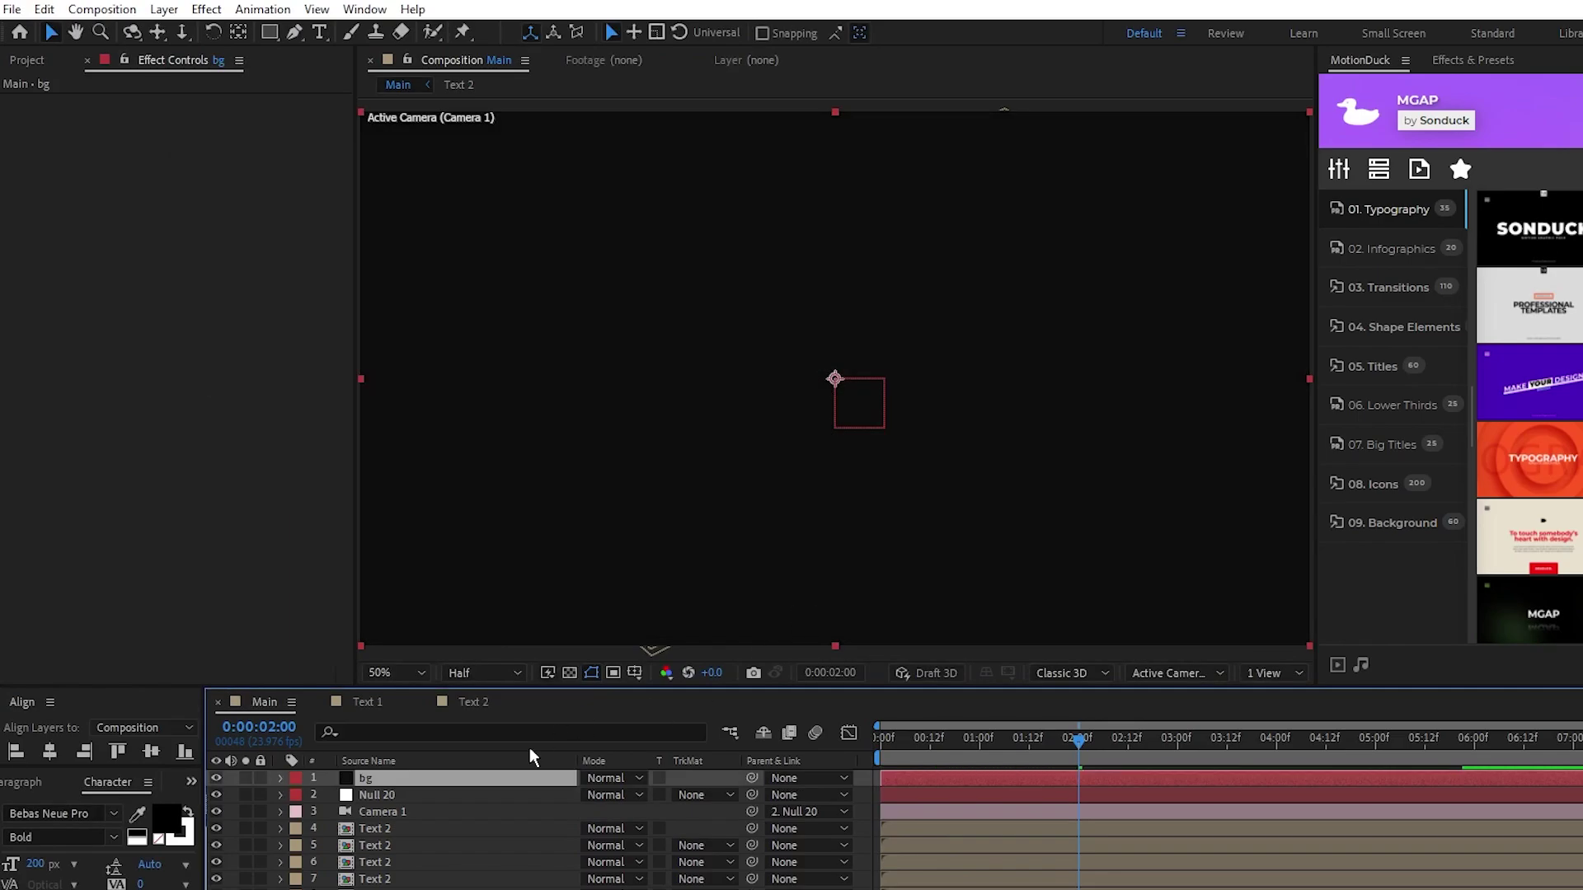
drag(387, 778, 371, 877)
Step: Add textures 006.png, 007.jpg and 009.jpg to the comp and make them 3D
scroll(427, 789, up, 5)
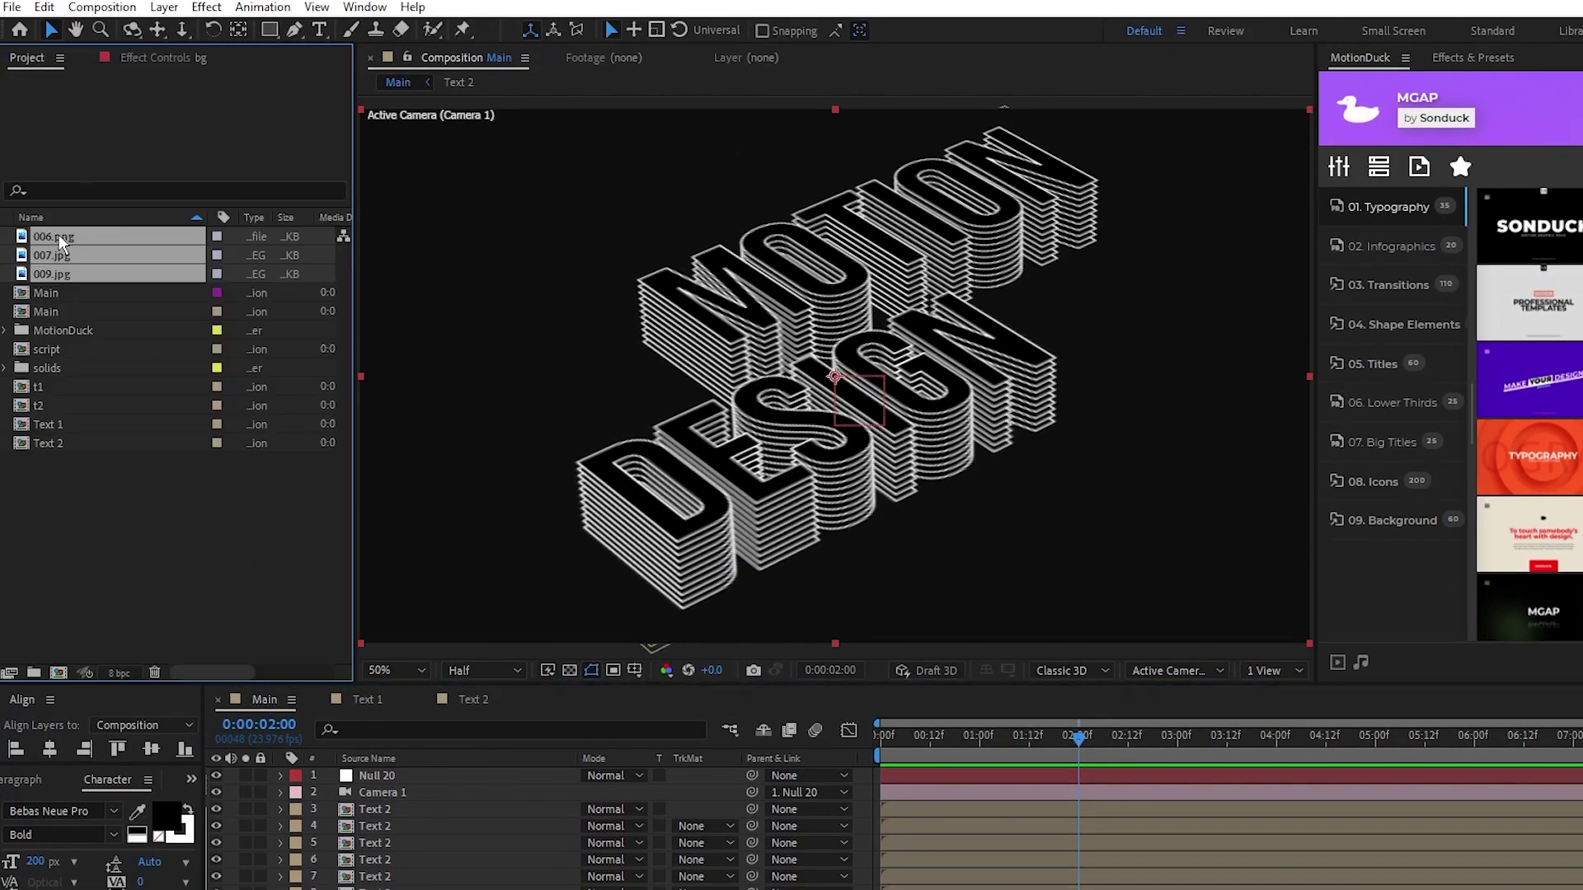
drag(298, 670, 387, 777)
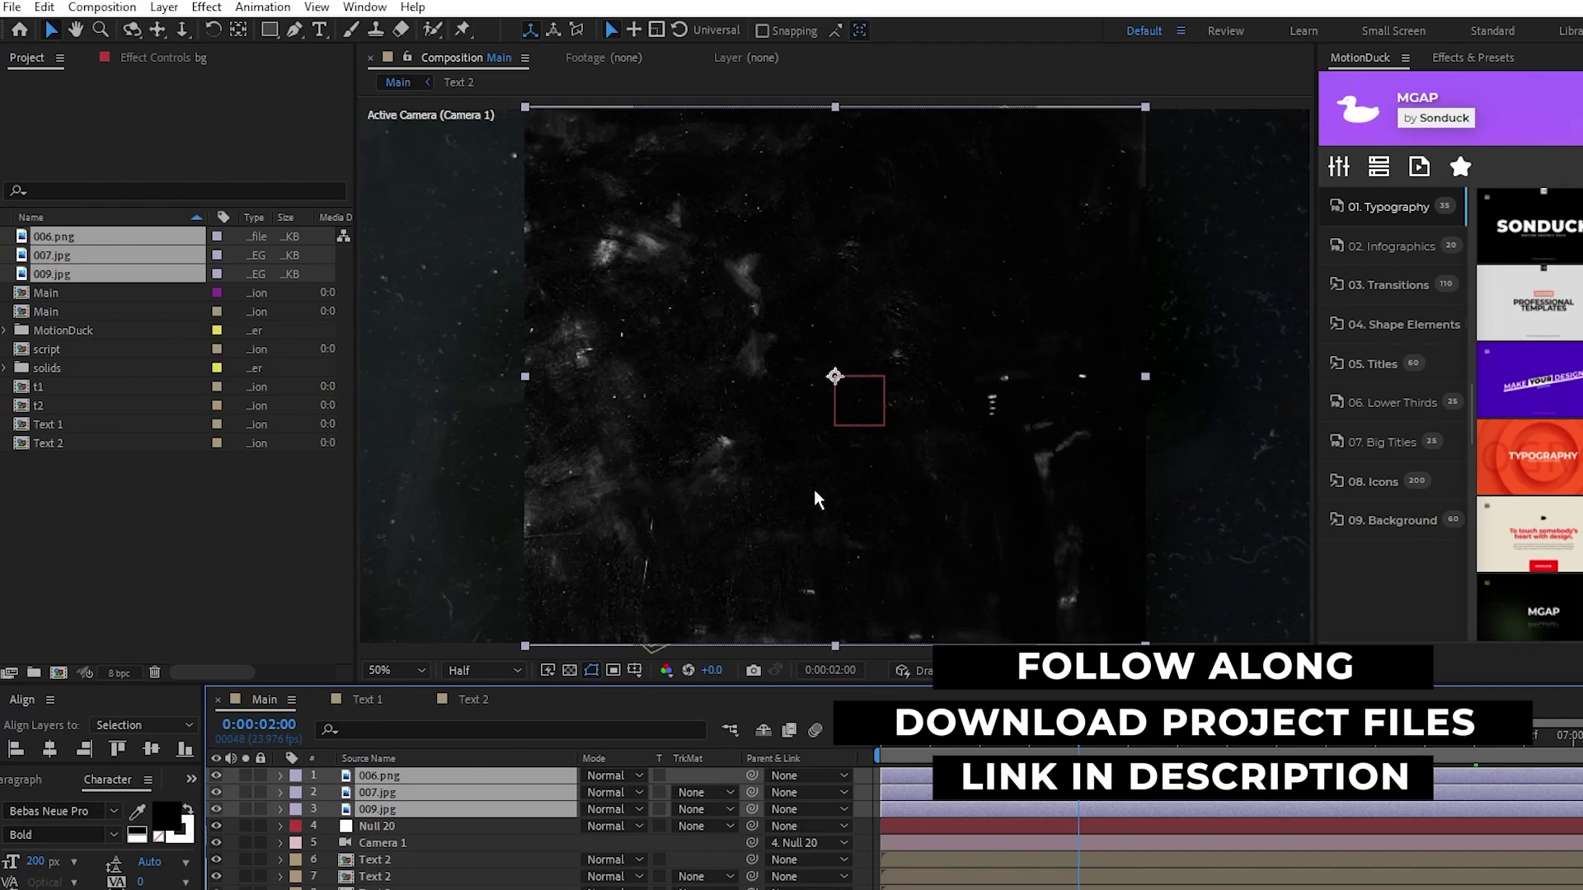
scroll(833, 430, down, 2)
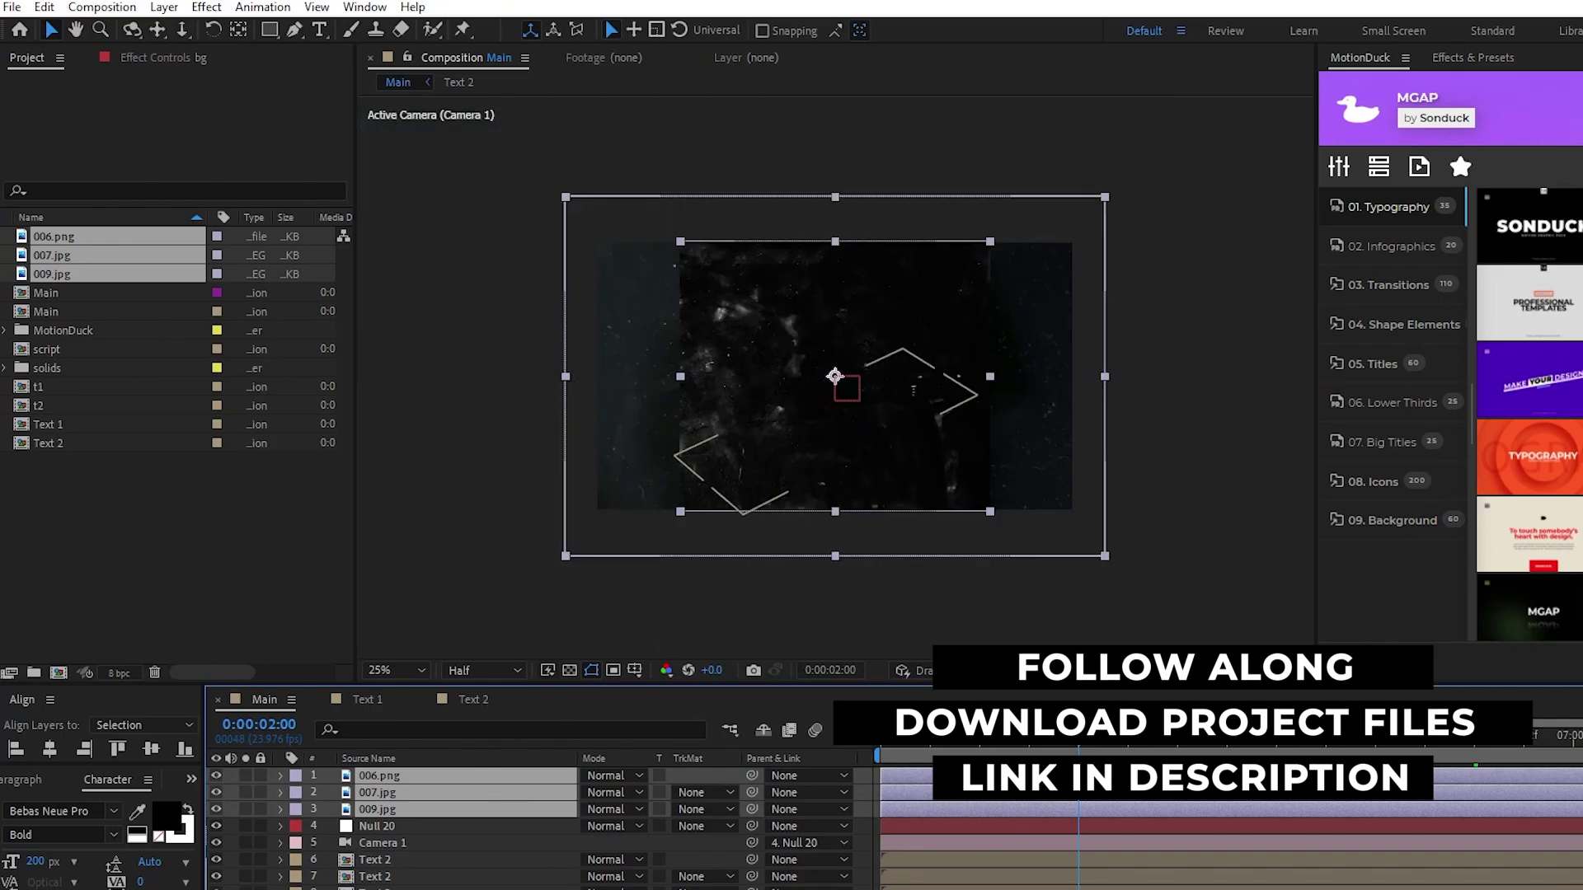
key(F4)
click(691, 775)
key(F4)
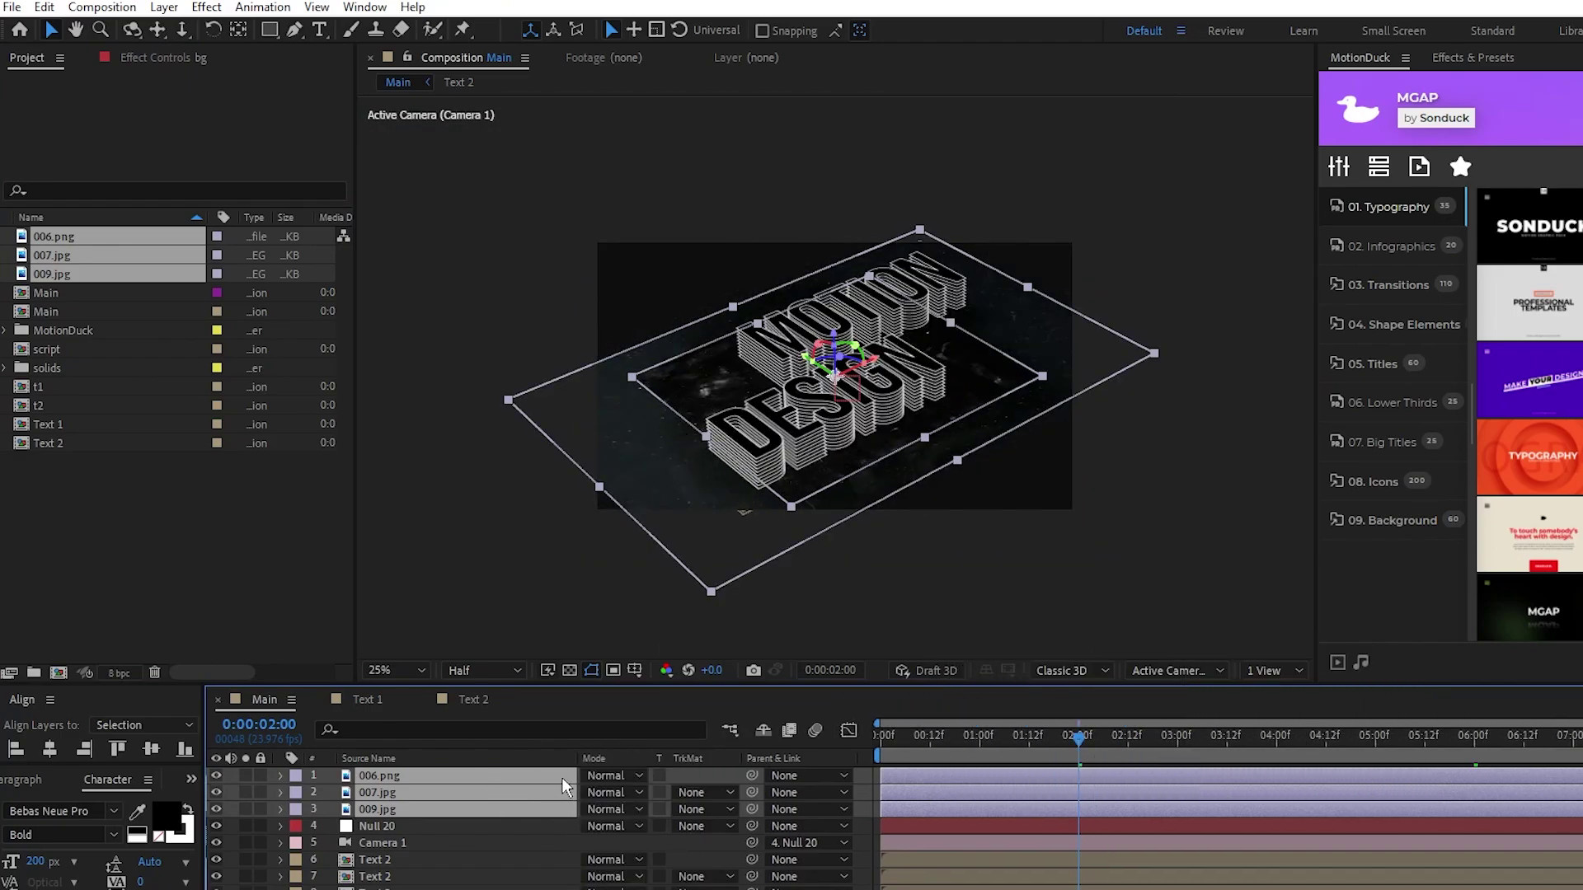
Step: Scale 009.jpg to 241%, 007.jpg to 234% and 006.png to 310%
click(544, 810)
key(s)
drag(650, 827, 769, 839)
click(560, 793)
key(s)
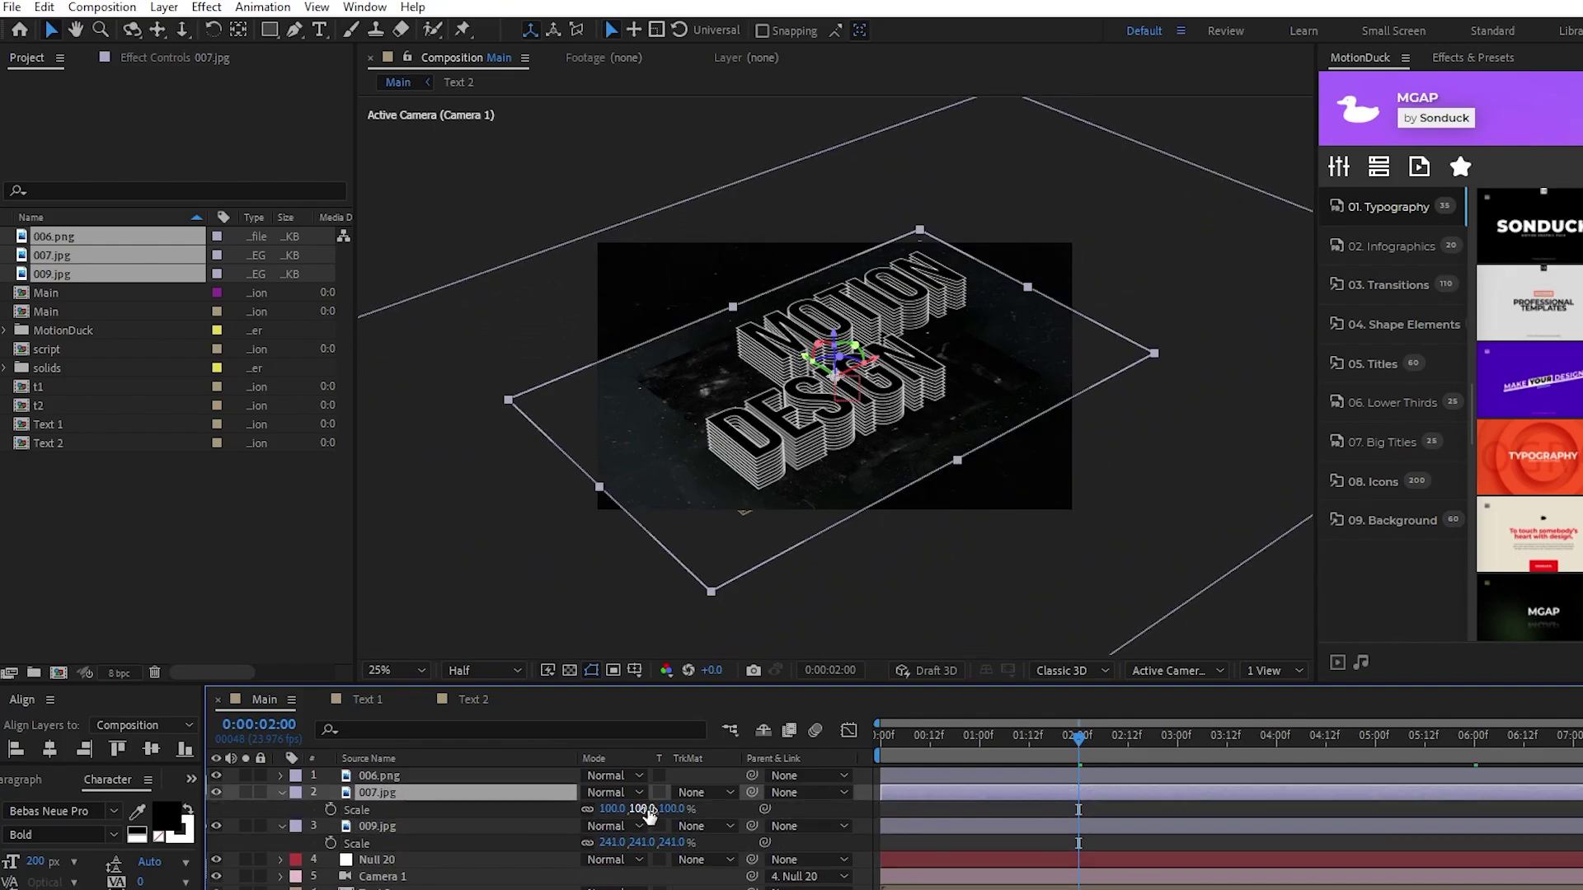
drag(650, 812, 798, 829)
click(561, 777)
key(s)
drag(646, 794, 895, 834)
mouse_move(1079, 739)
mouse_down()
mouse_move(876, 753)
mouse_move(1079, 764)
mouse_up()
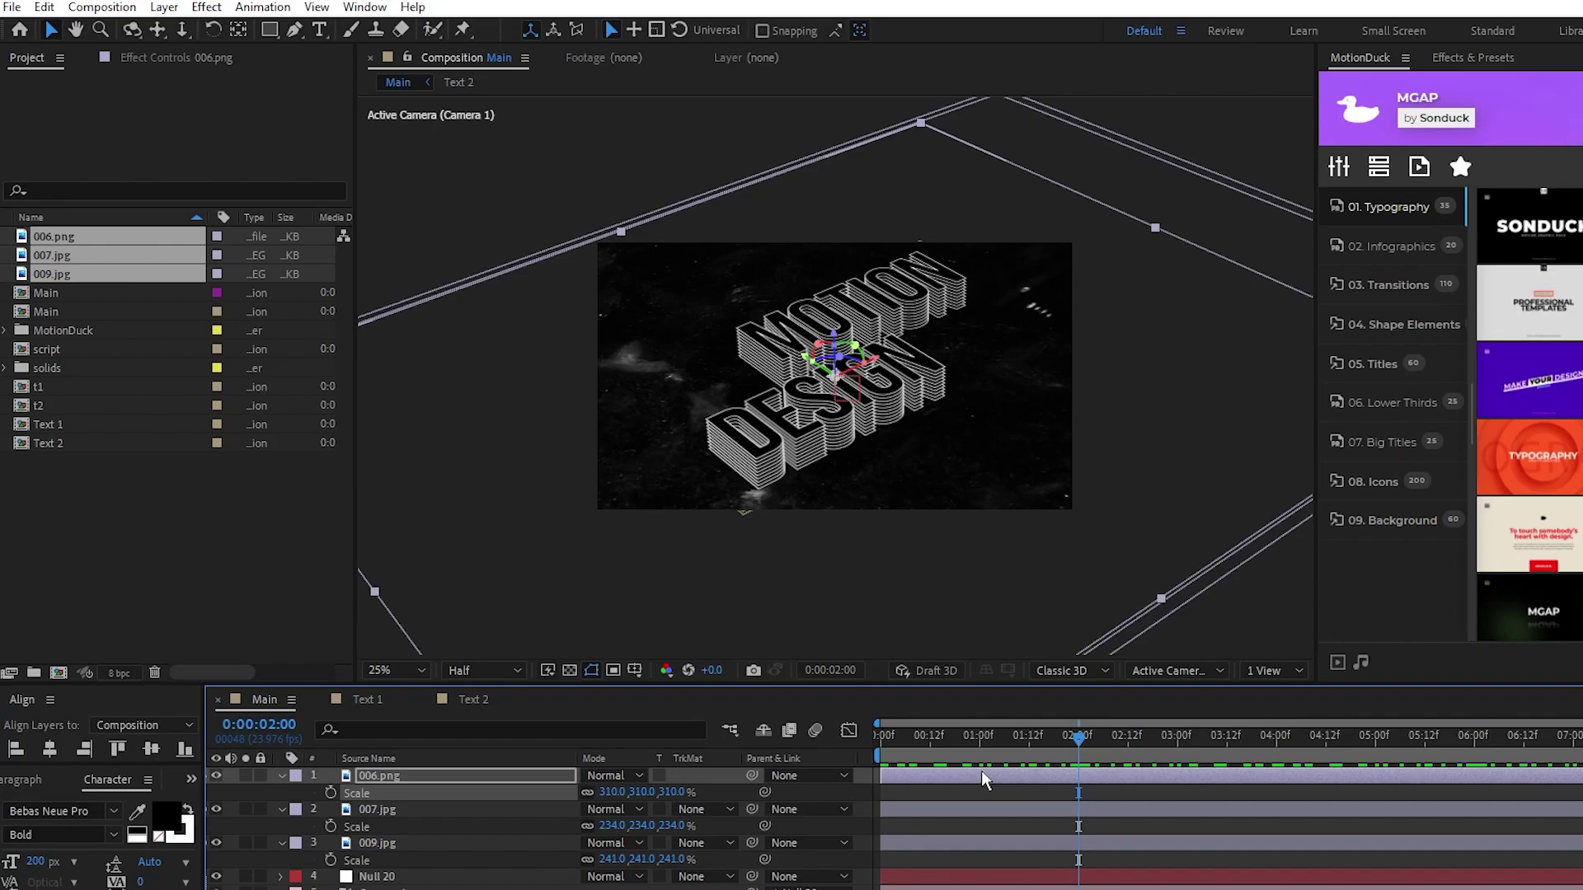
Step: Set the blend mode of all three texture layers to Screen
shift+click(546, 842)
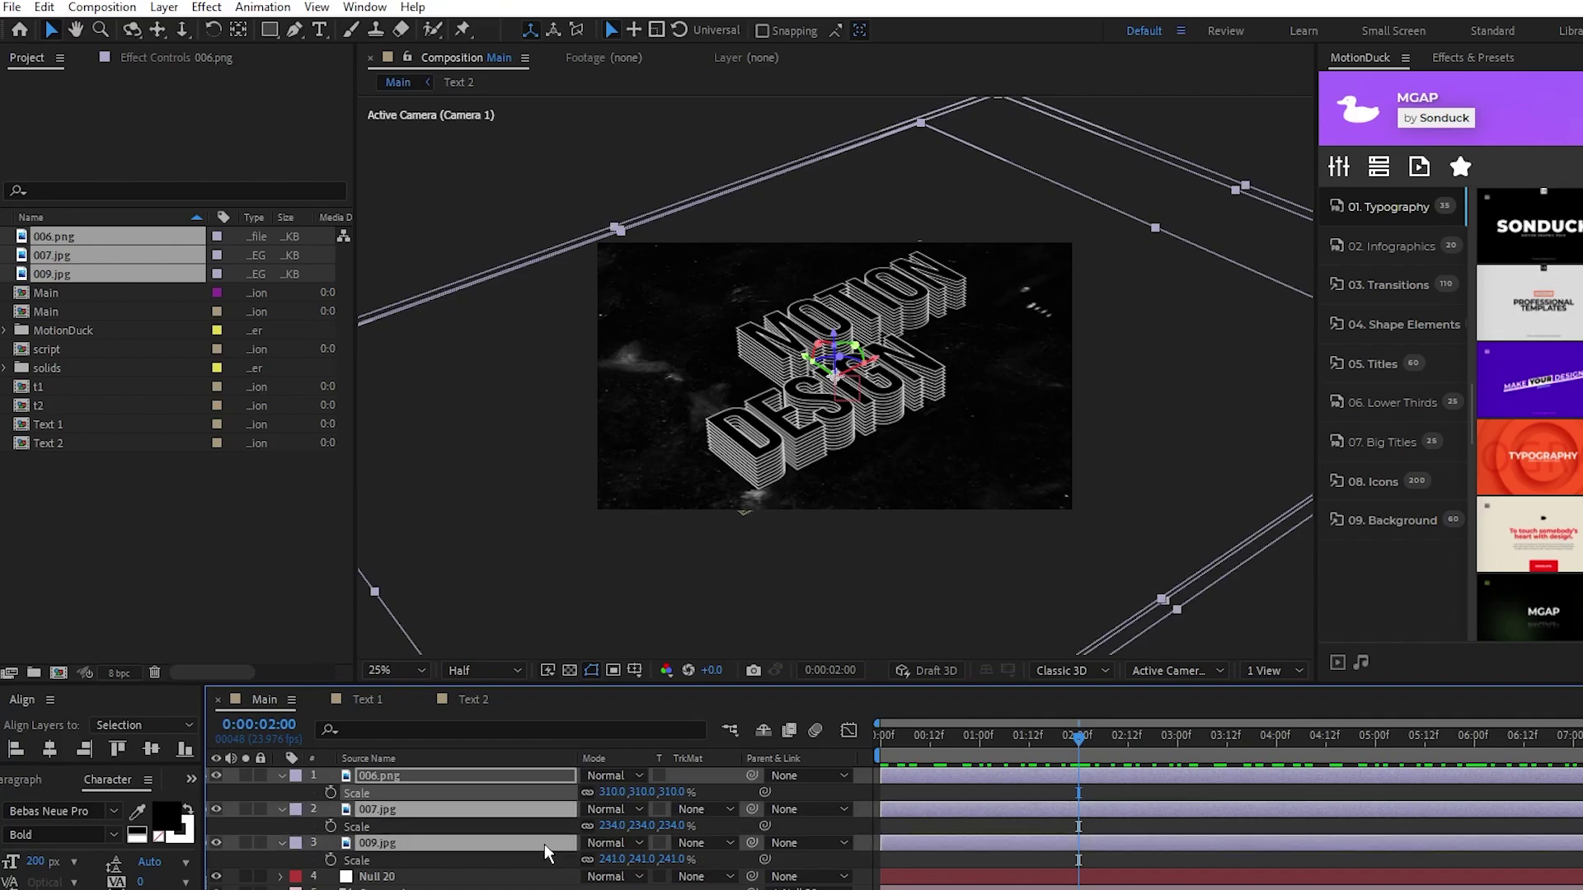
click(615, 775)
click(783, 429)
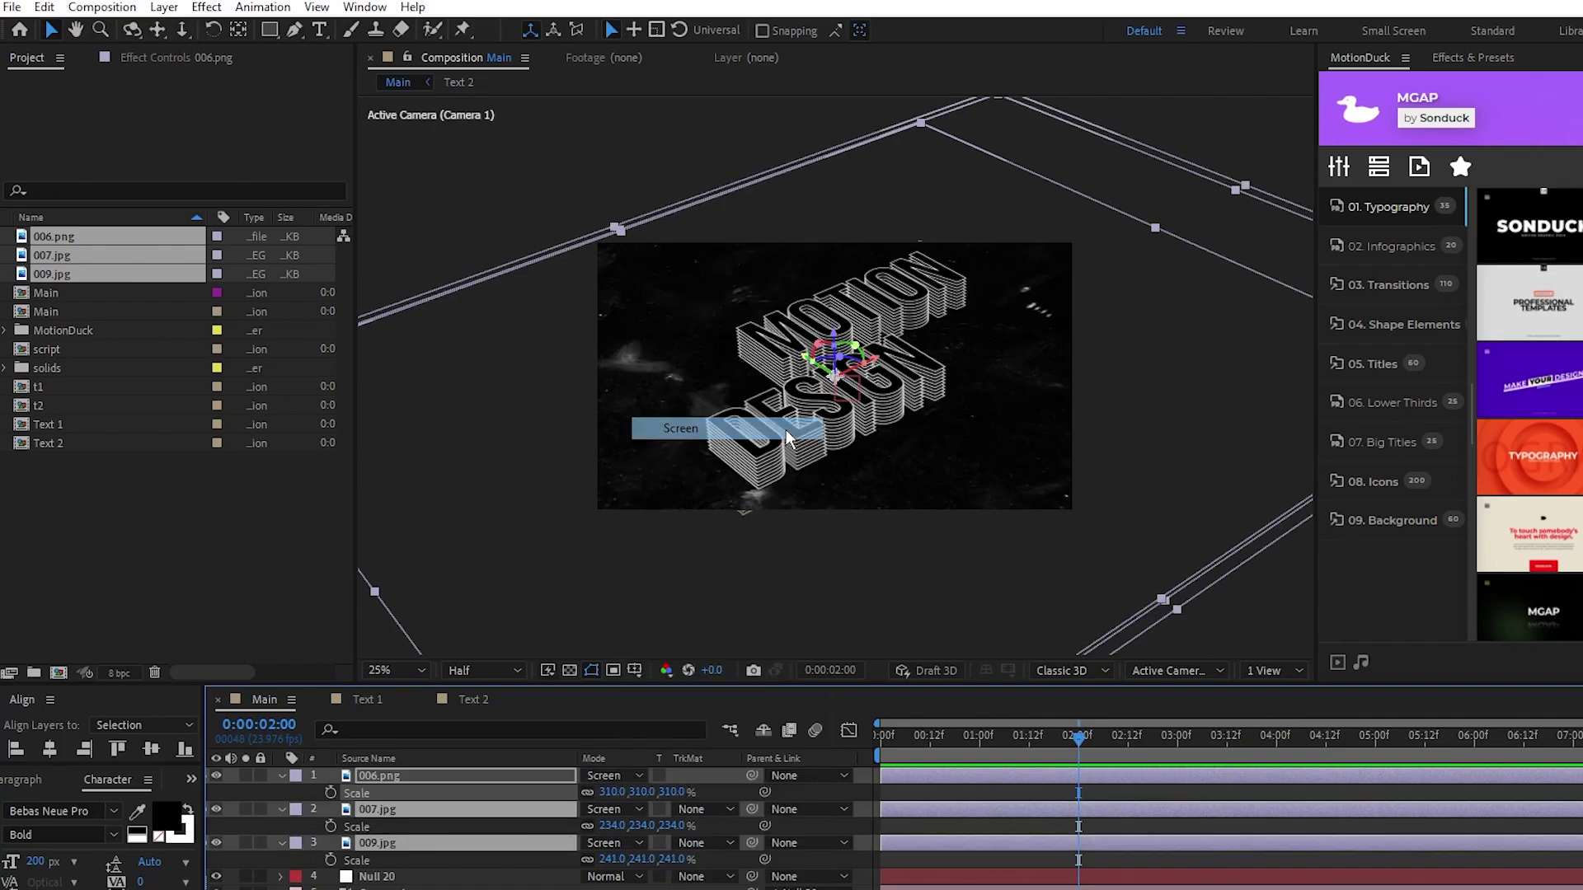
click(513, 811)
click(506, 843)
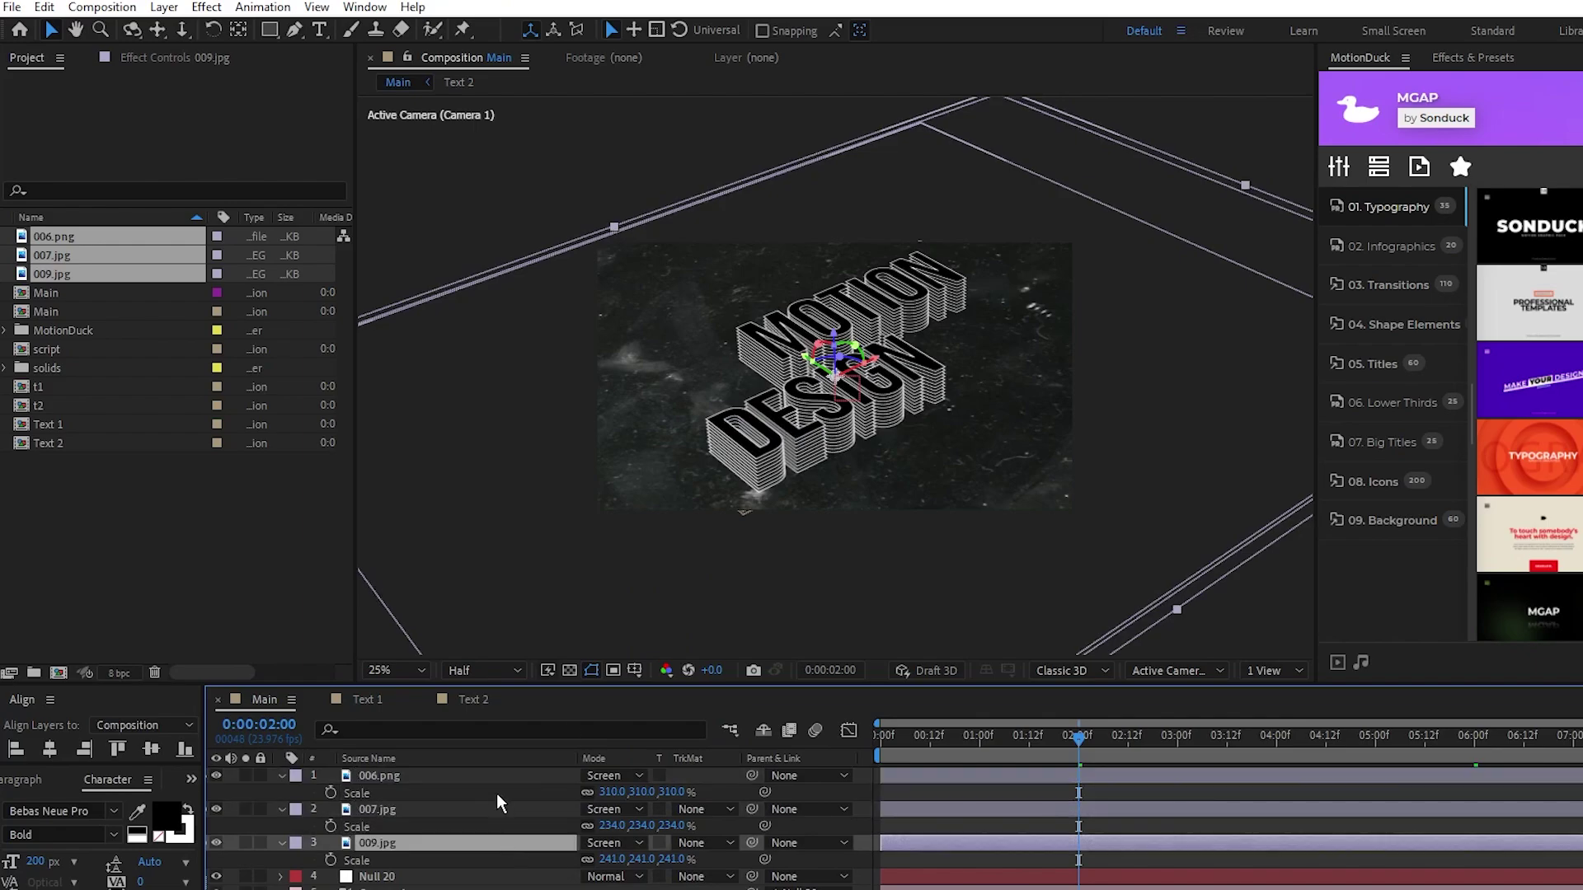
shift+click(494, 777)
Step: Push the textures back to Z positions -214, -157 and -358, then preview
key(p)
click(474, 843)
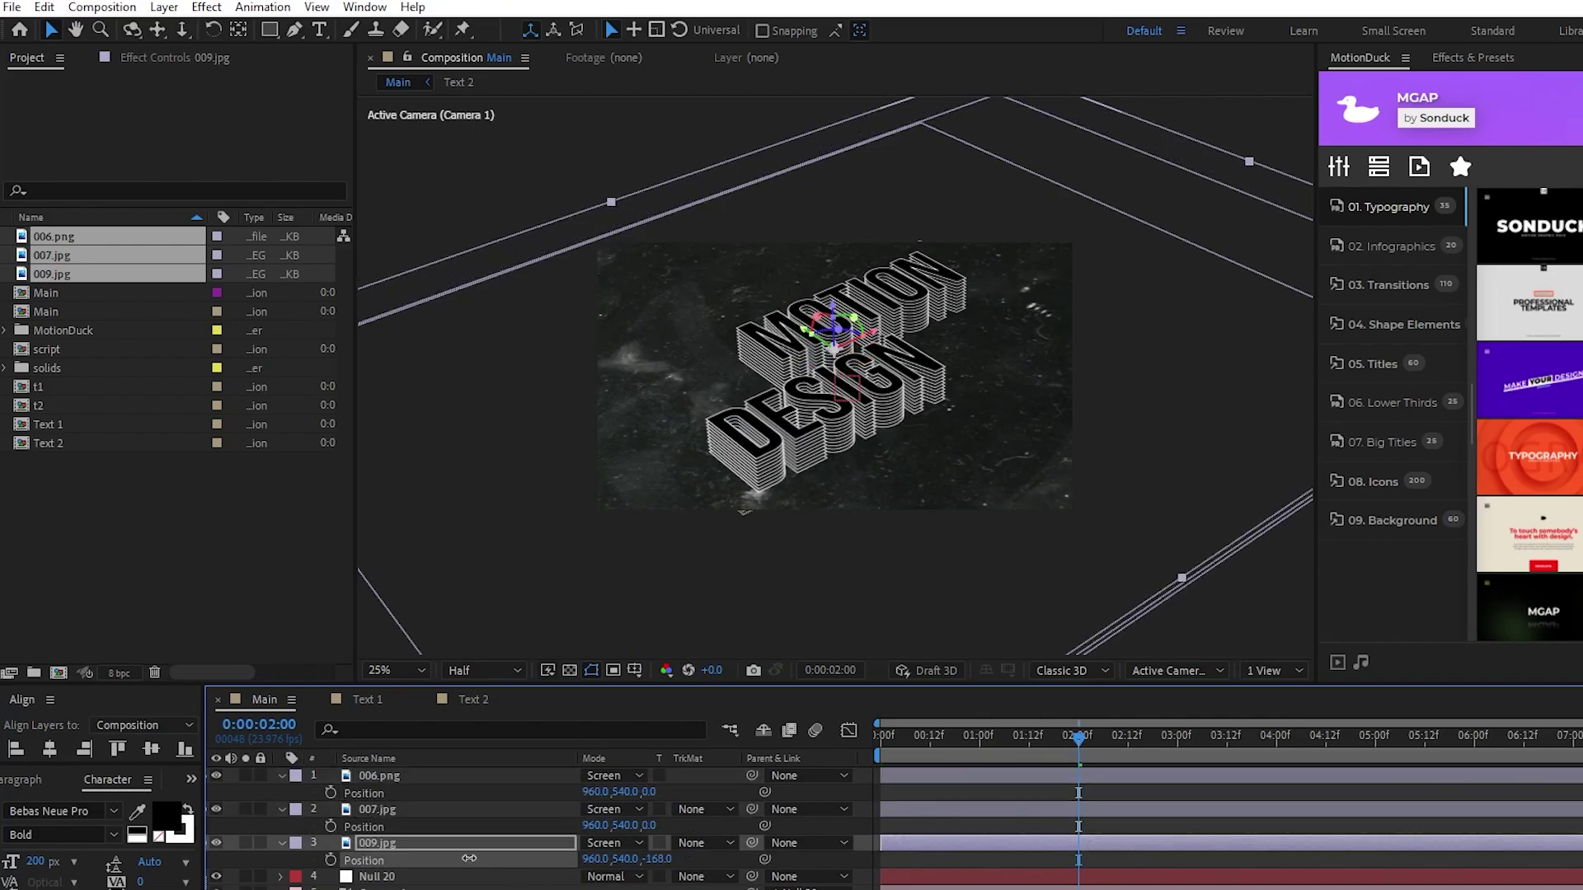
click(540, 809)
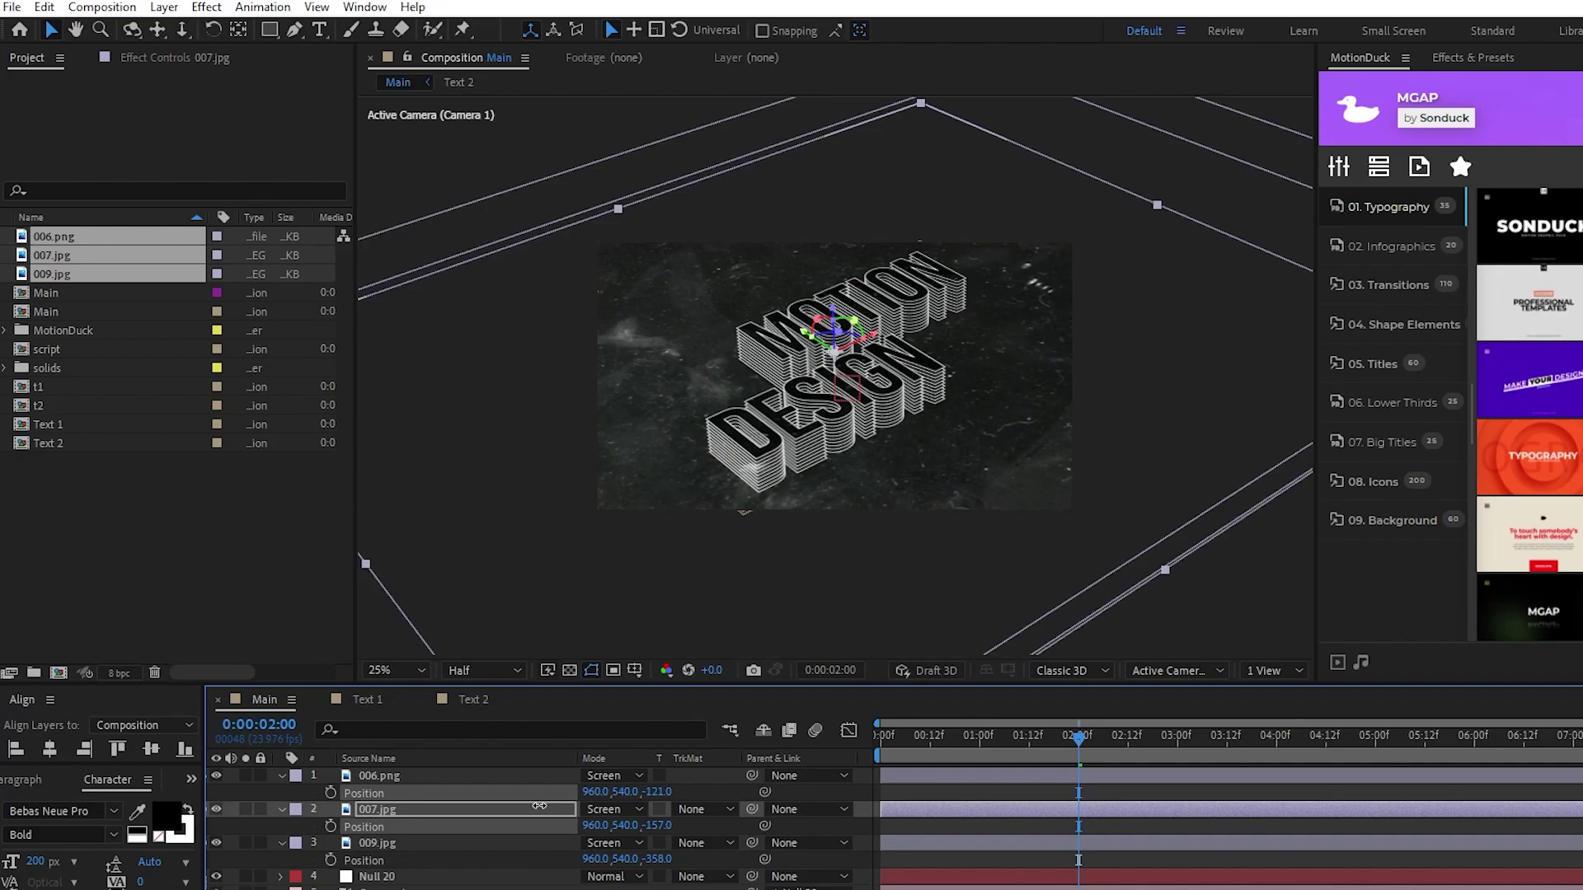
drag(531, 807, 466, 812)
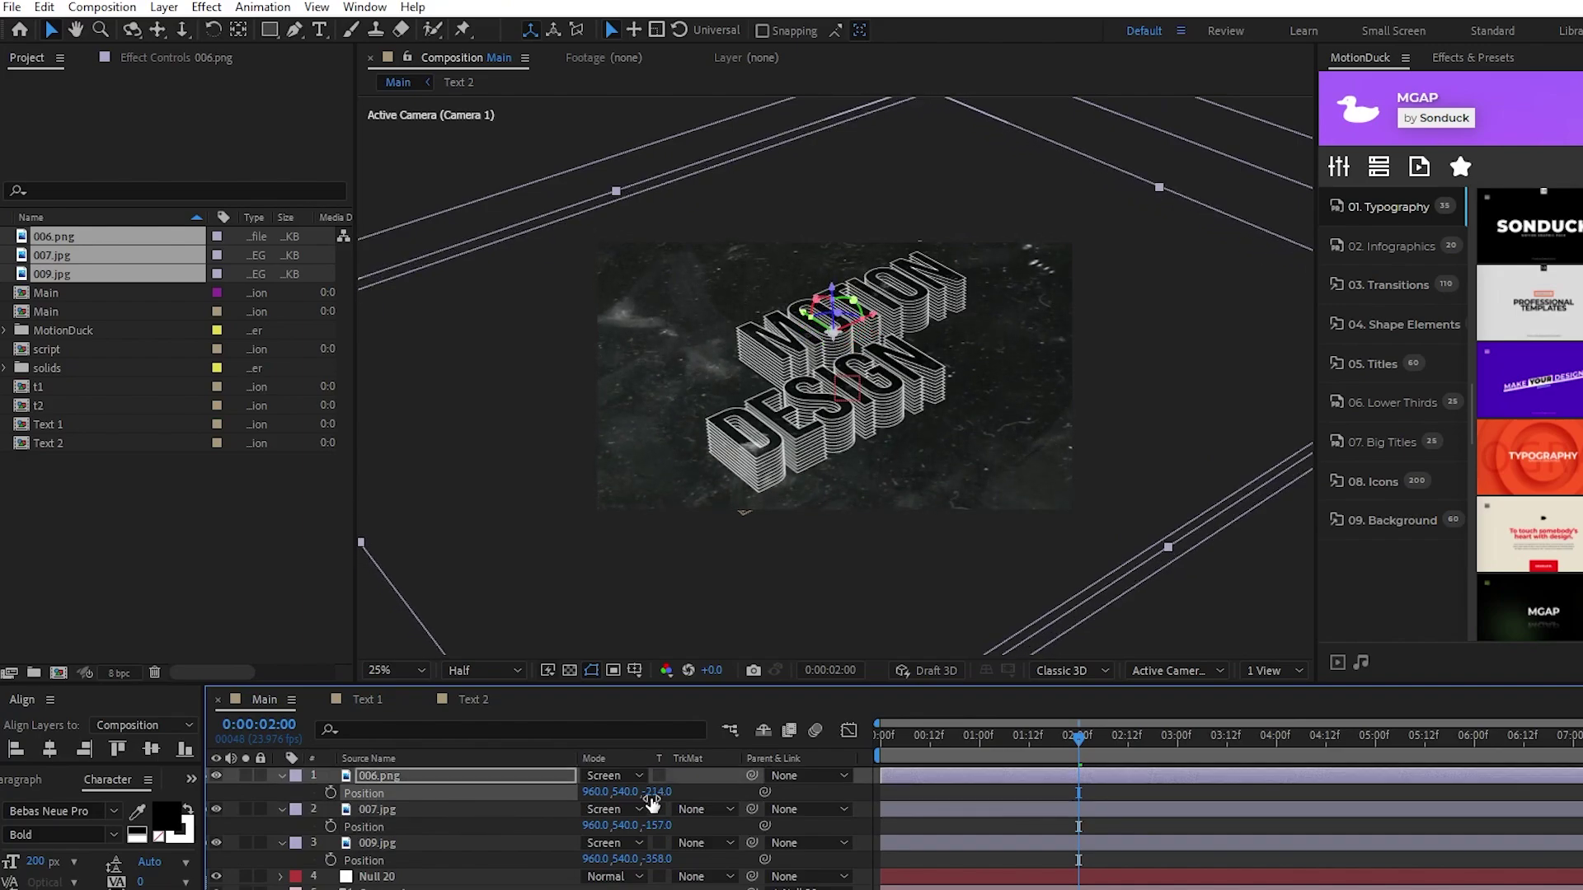
click(822, 795)
scroll(841, 387, up, 2)
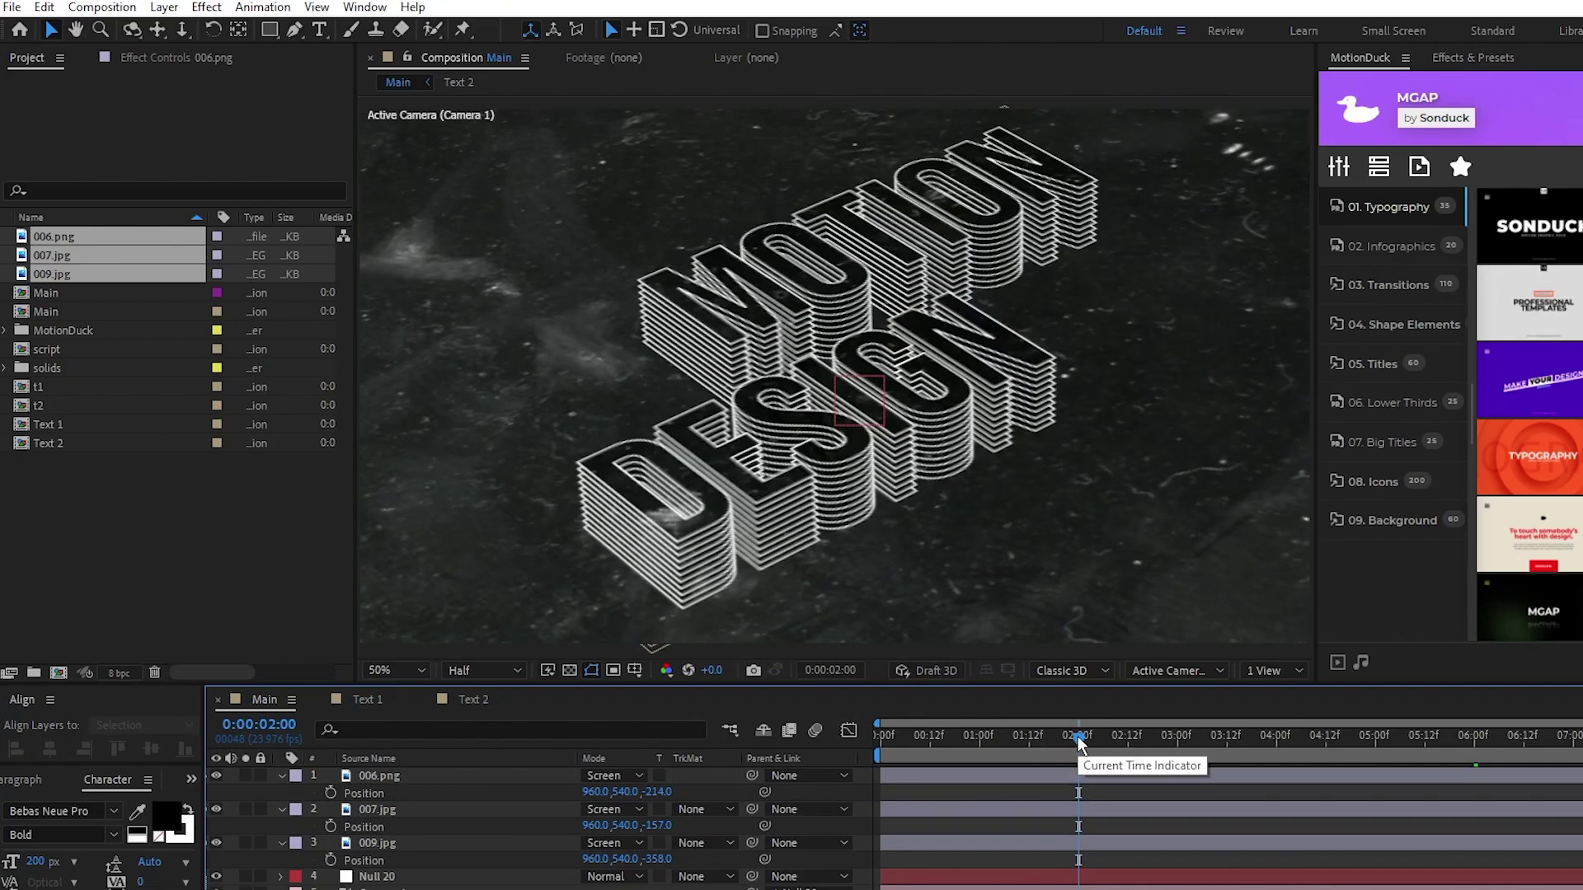
drag(1080, 742, 1079, 788)
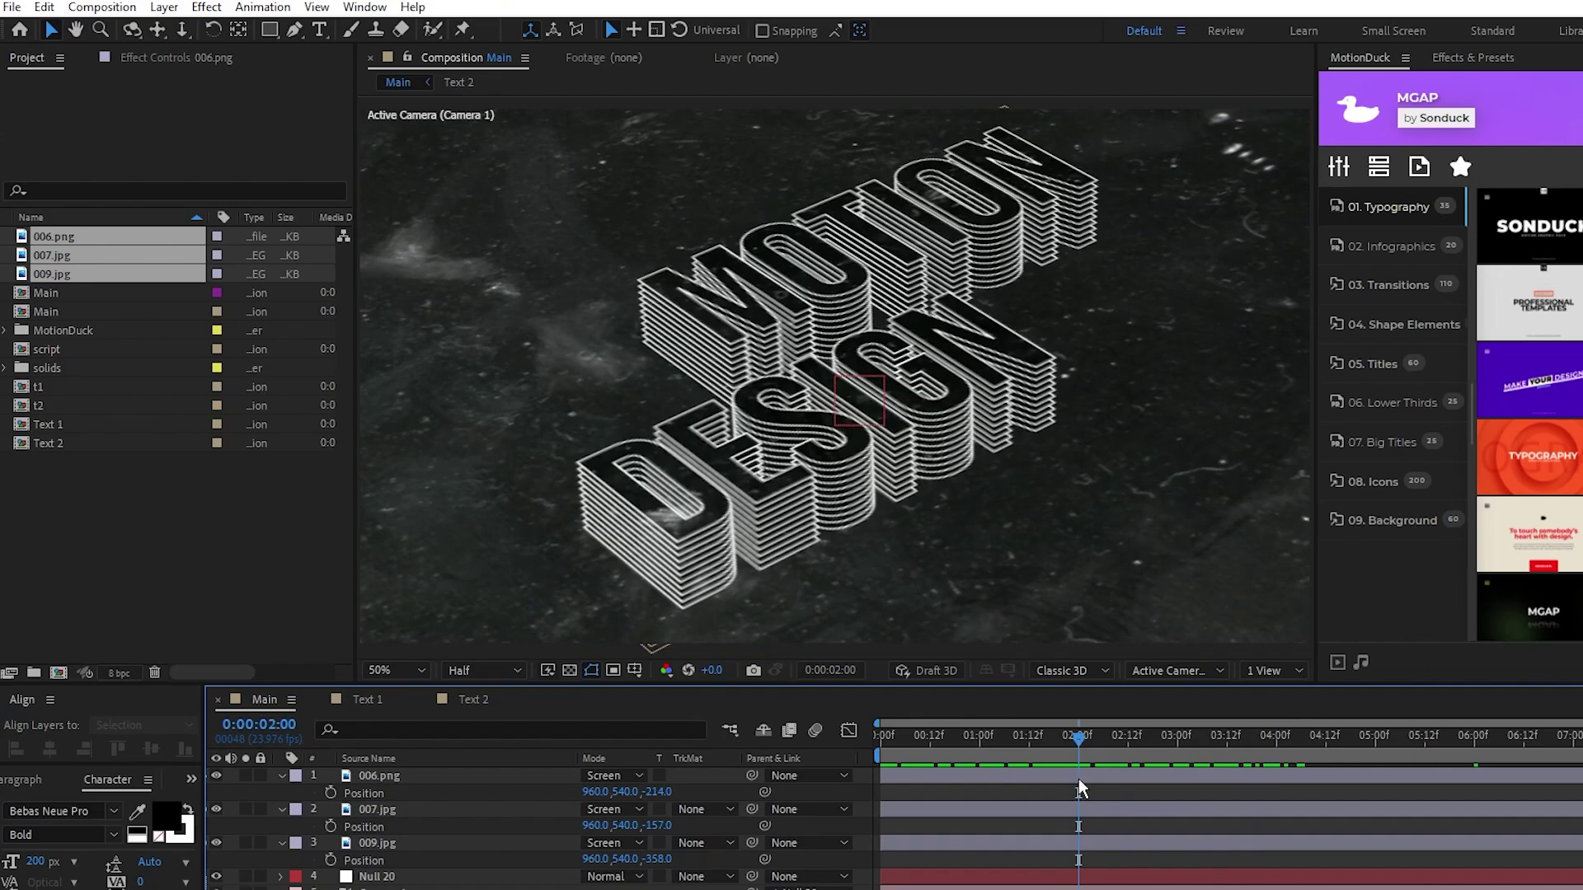
scroll(866, 412, down, 2)
Step: Add a new adjustment layer and apply the Stylize > Glow effect to it
click(164, 7)
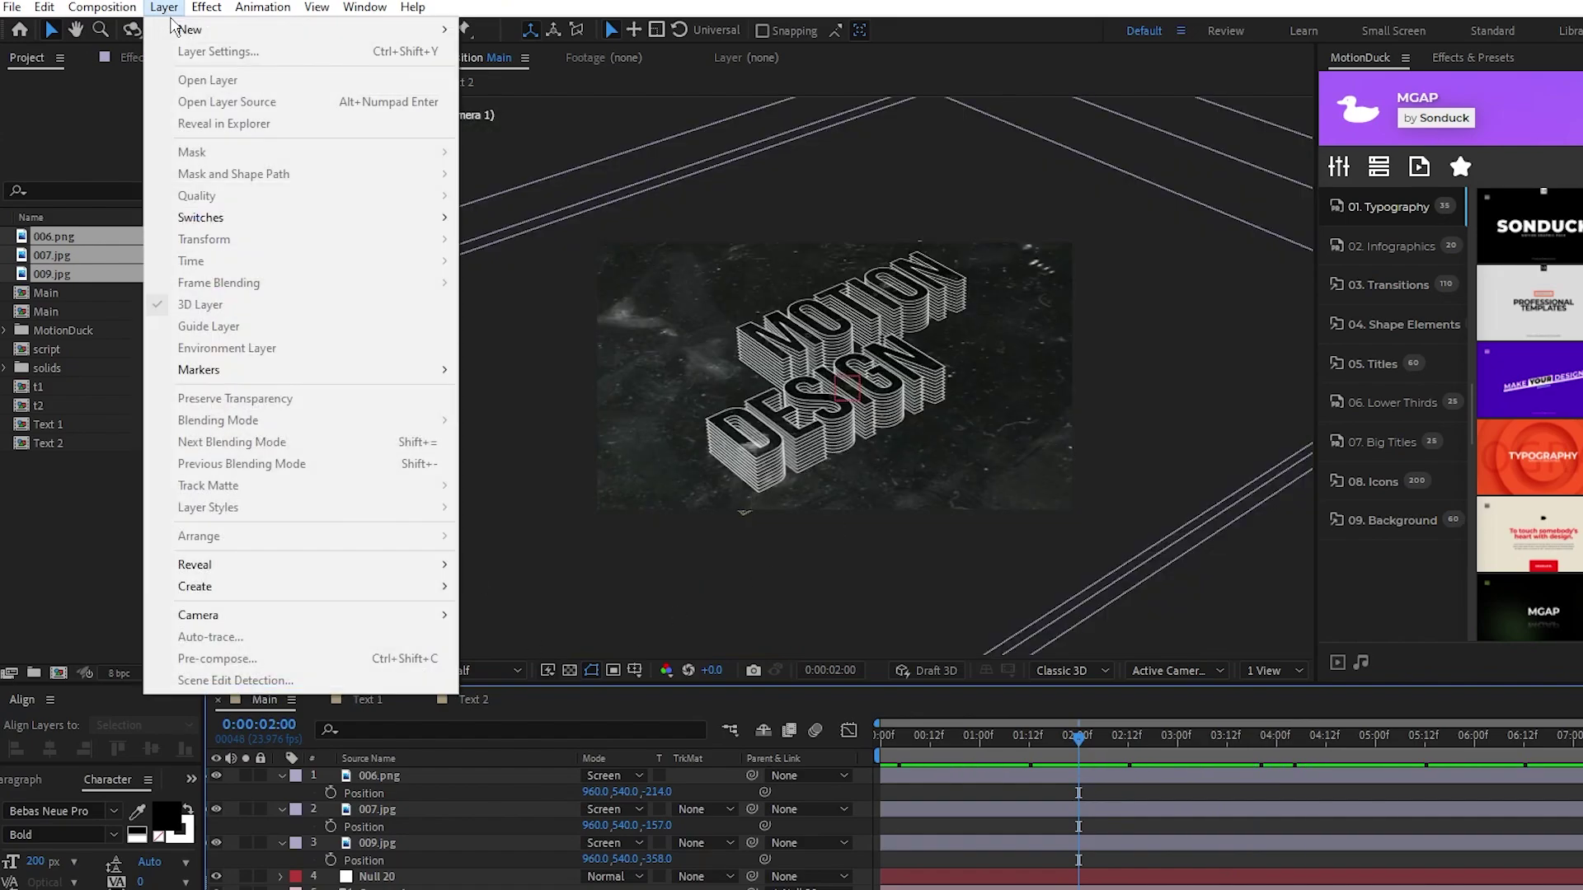
mouse_move(178, 28)
click(545, 160)
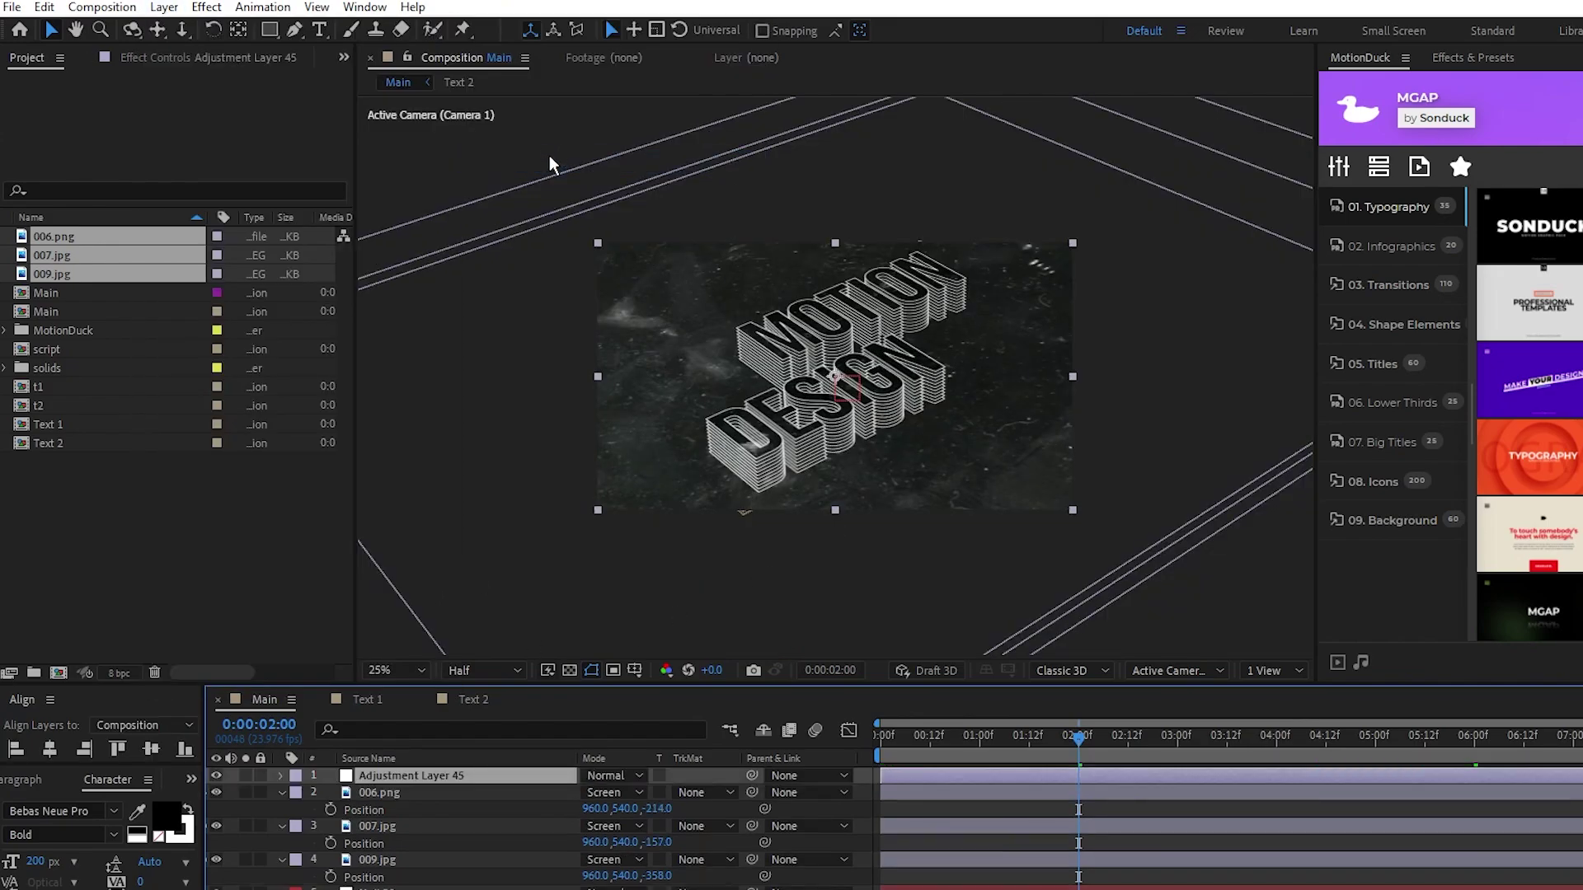
click(206, 6)
mouse_move(280, 505)
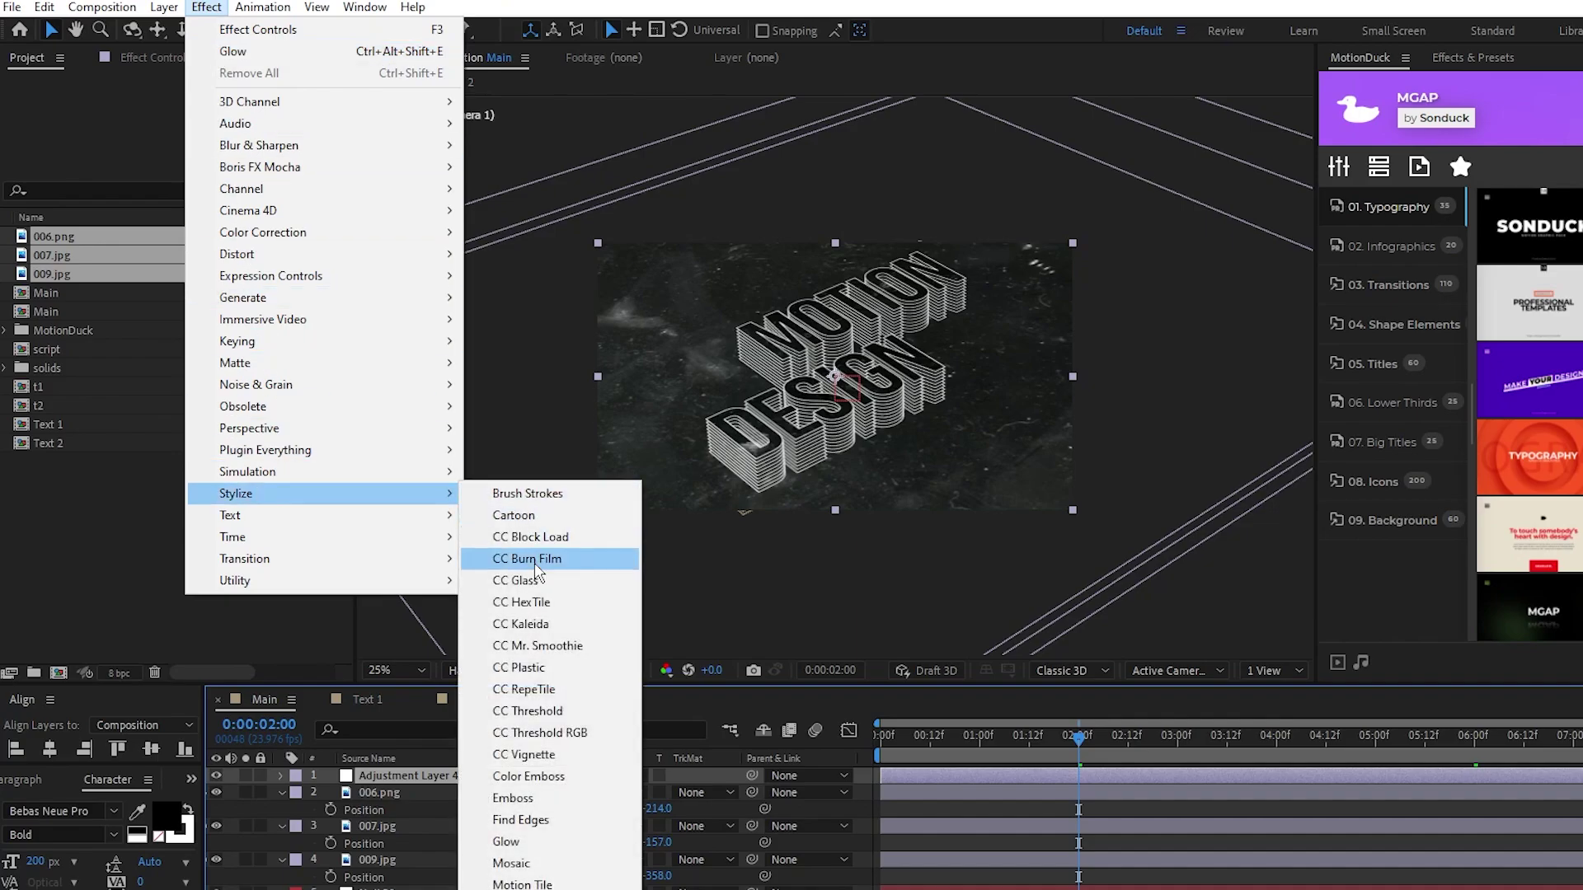
click(506, 841)
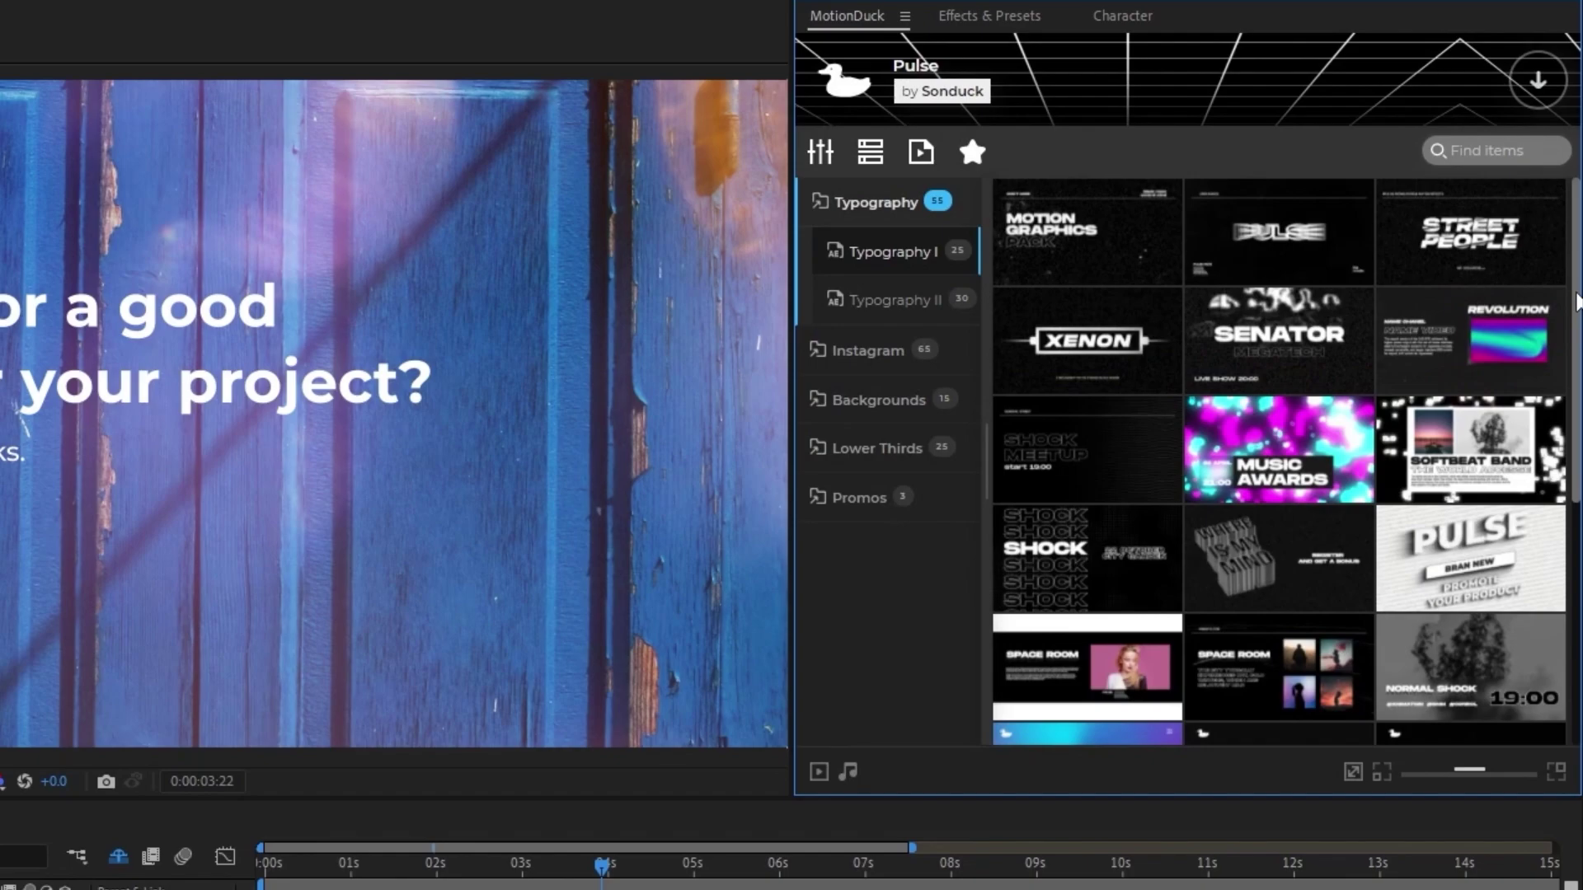
Step: Set the Sphere tint 1 colour of Typography 52 to red (DA2323)
scroll(1468, 462, down, 5)
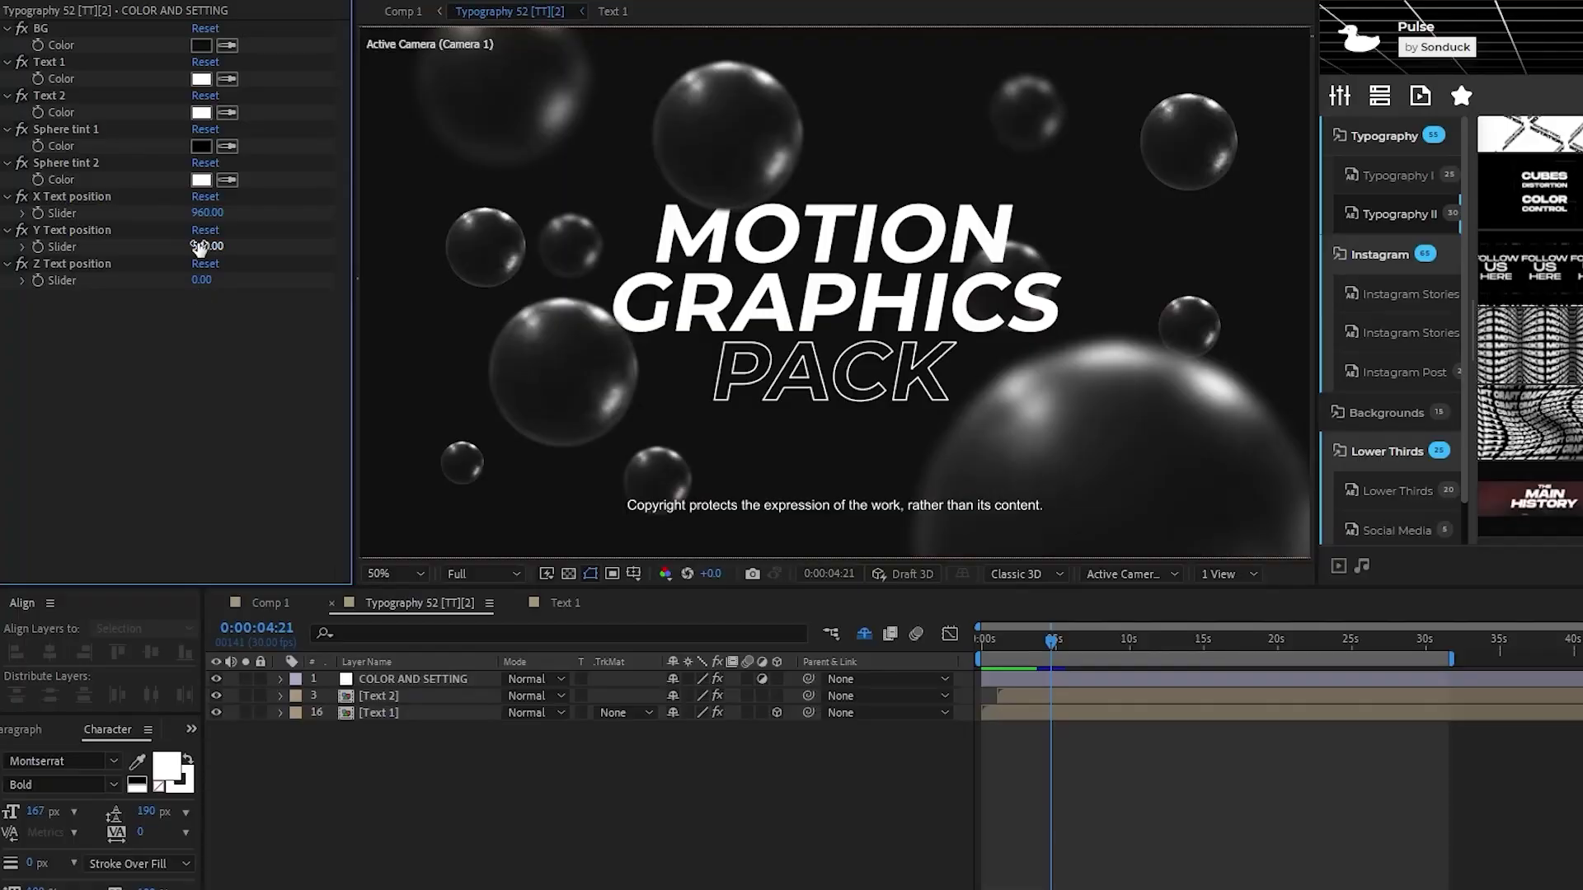
click(202, 146)
click(223, 683)
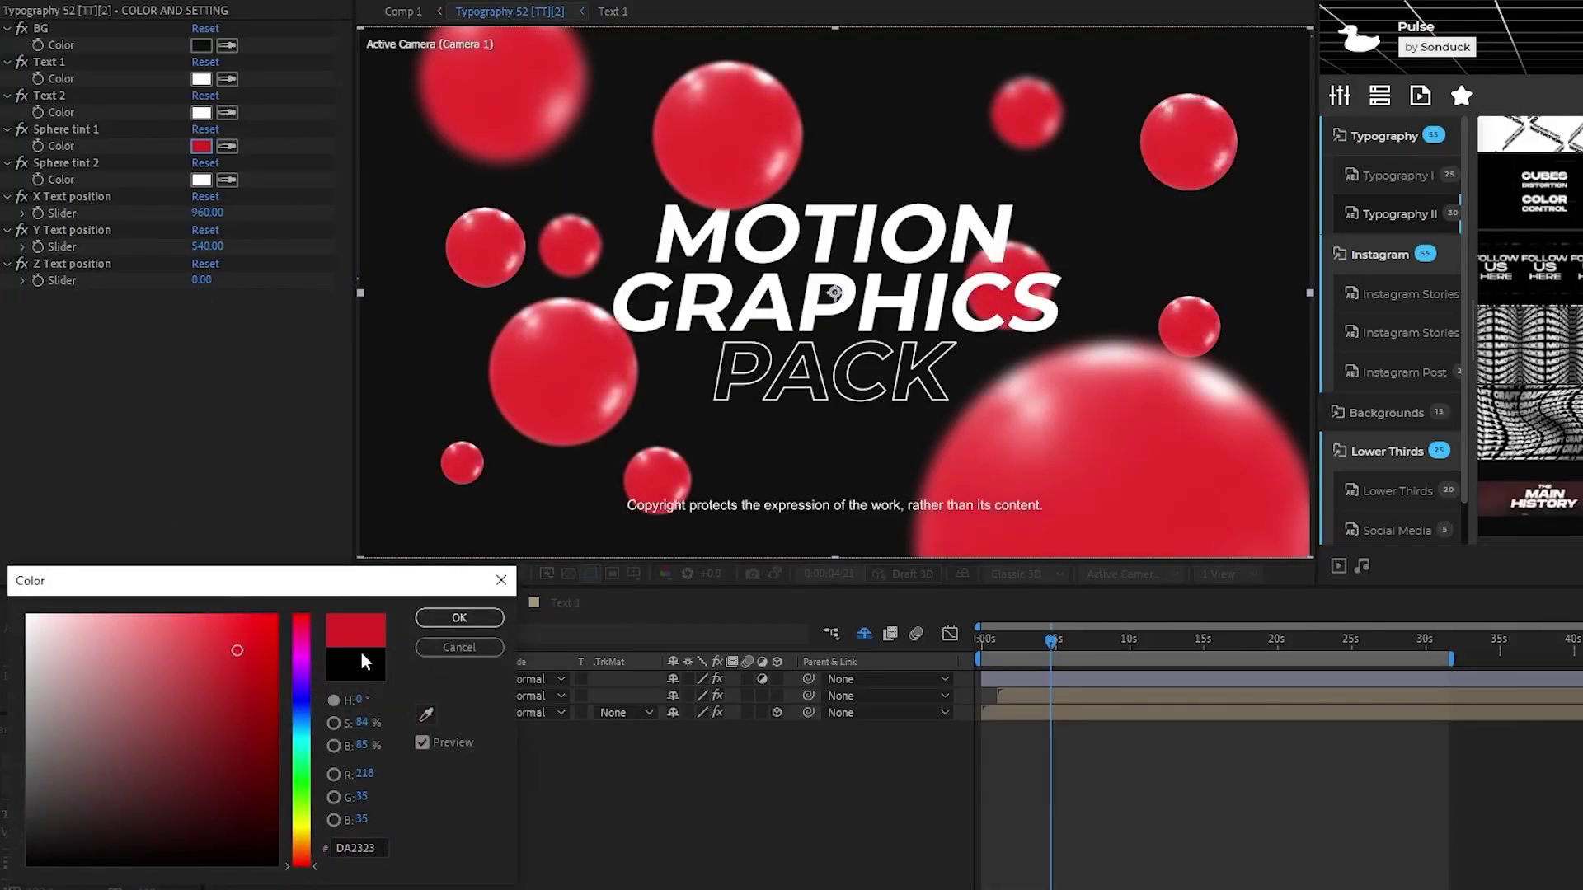